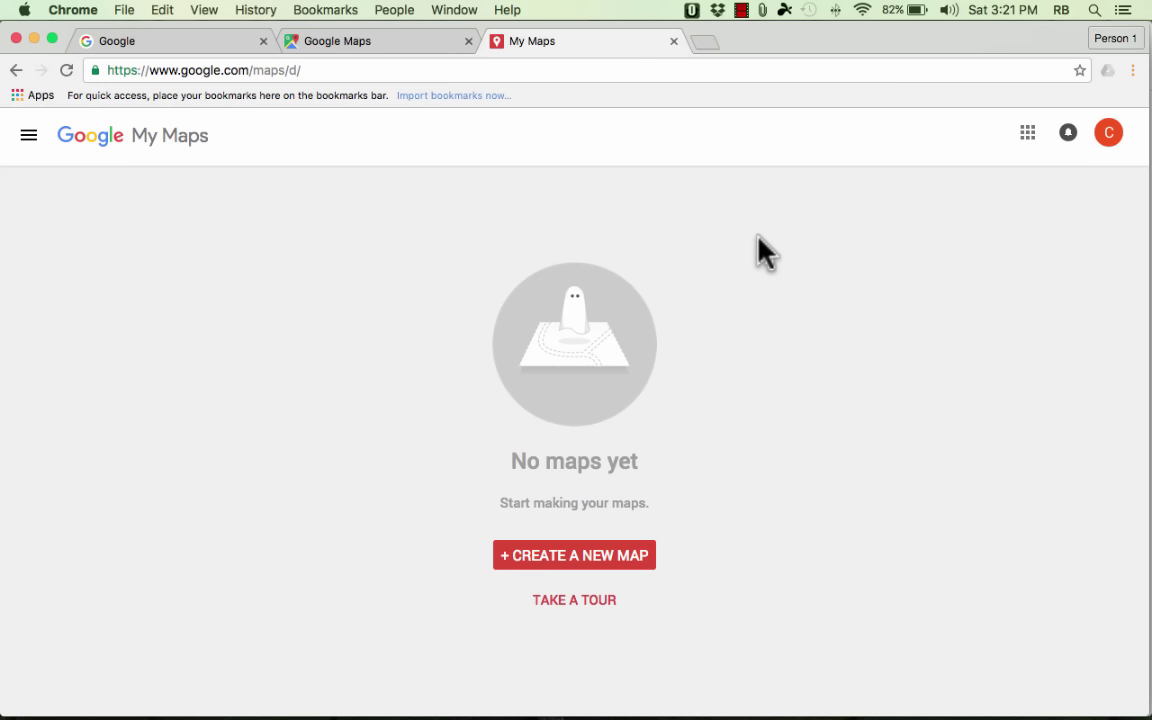
{"action": "left_click_drag", "start_coordinate": [210, 140], "coordinate": [52, 140]}
{"action": "left_click", "coordinate": [405, 40]}
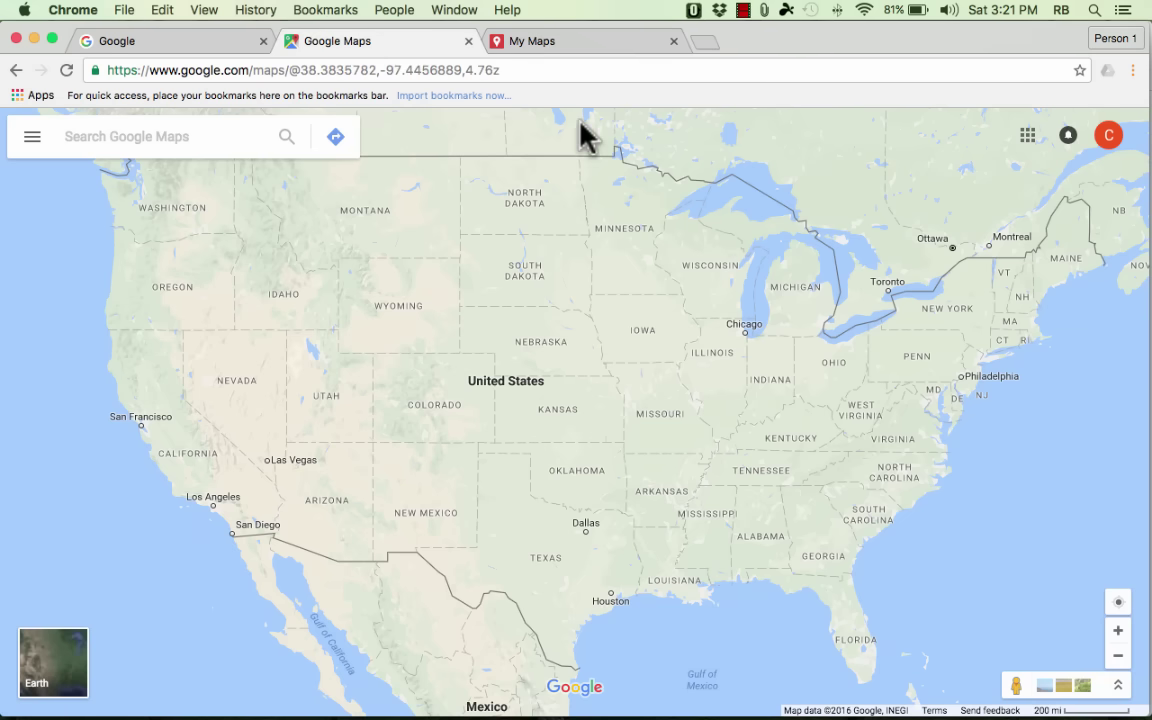
{"action": "left_click", "coordinate": [612, 52]}
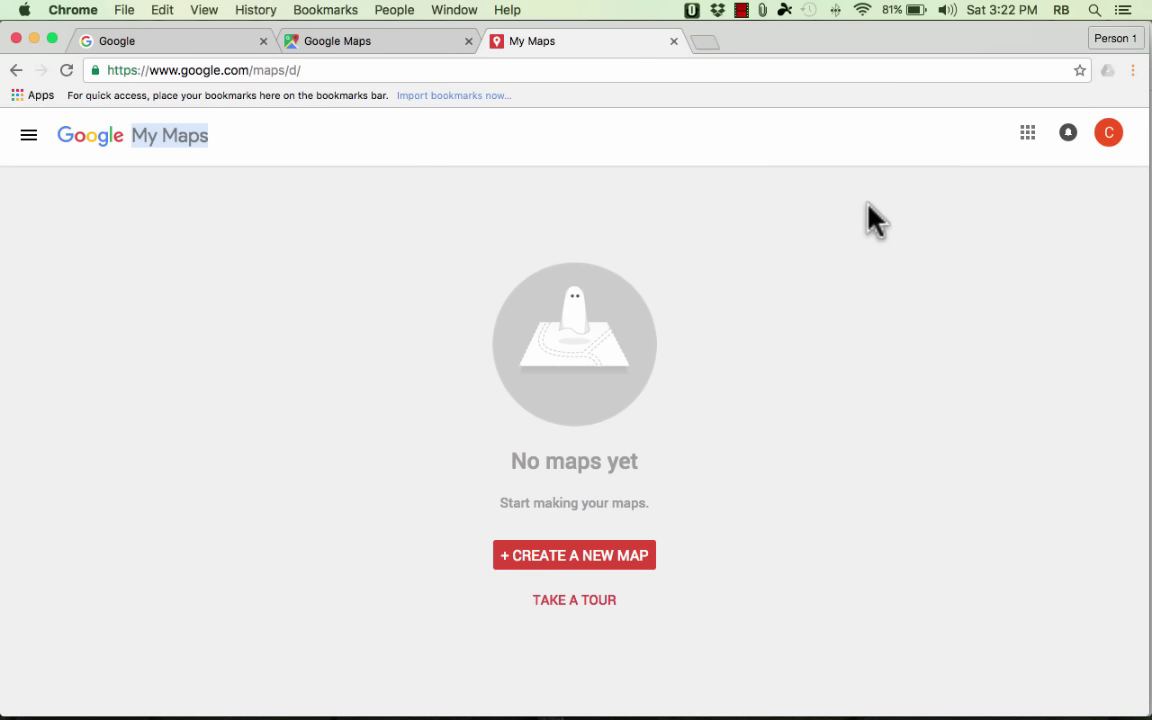
- Load the My Maps site in the browser tab that shows the Google homepage
{"action": "left_click", "coordinate": [197, 52]}
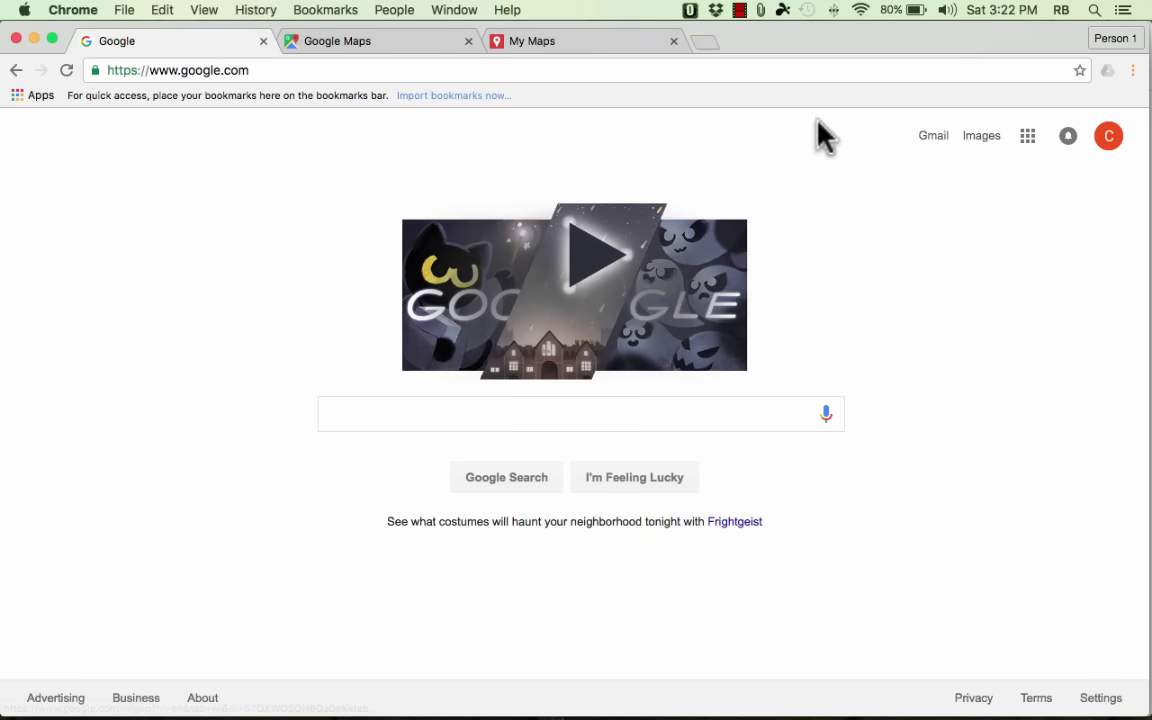
{"action": "left_click", "coordinate": [298, 70]}
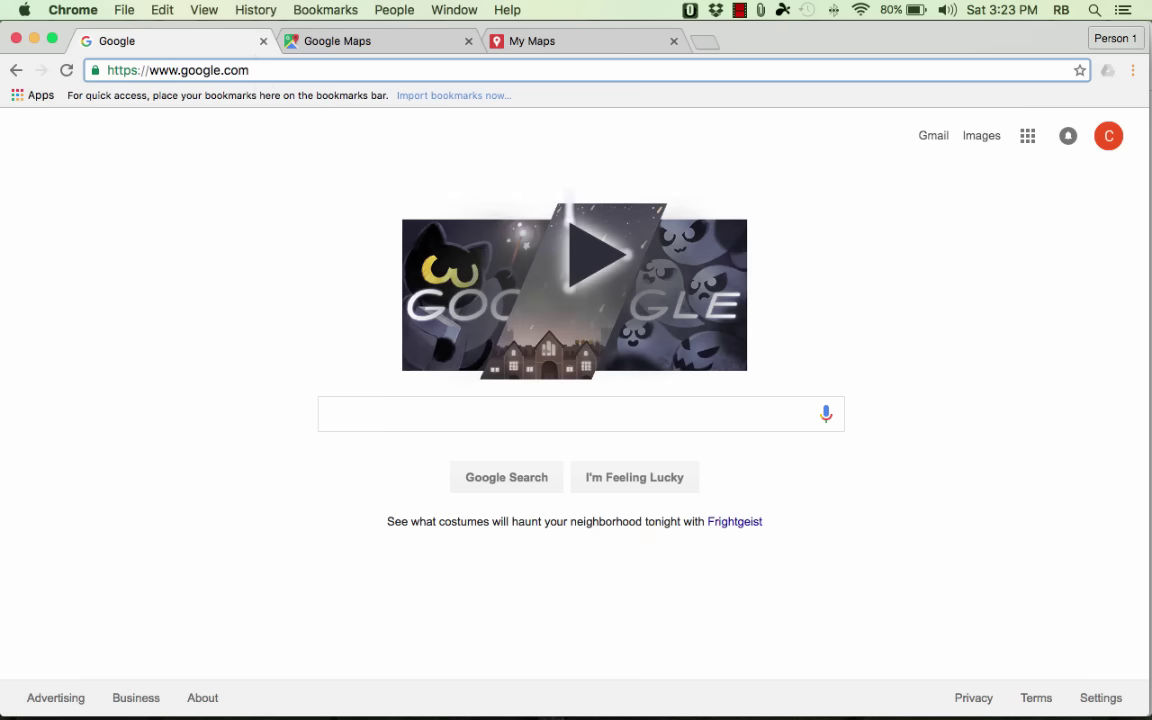
{"action": "type", "text": "/my"}
{"action": "key", "text": "Return"}
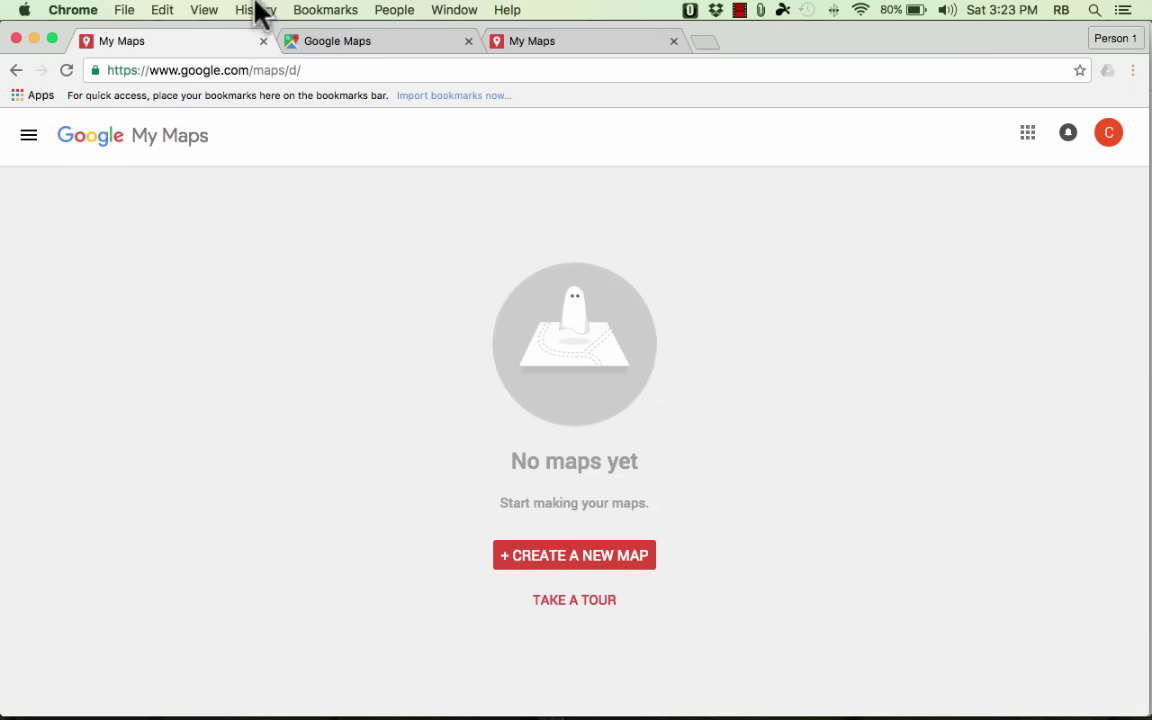
- Create a new map from the My Maps start page and title it "Where I've Been"
{"action": "left_click", "coordinate": [556, 43]}
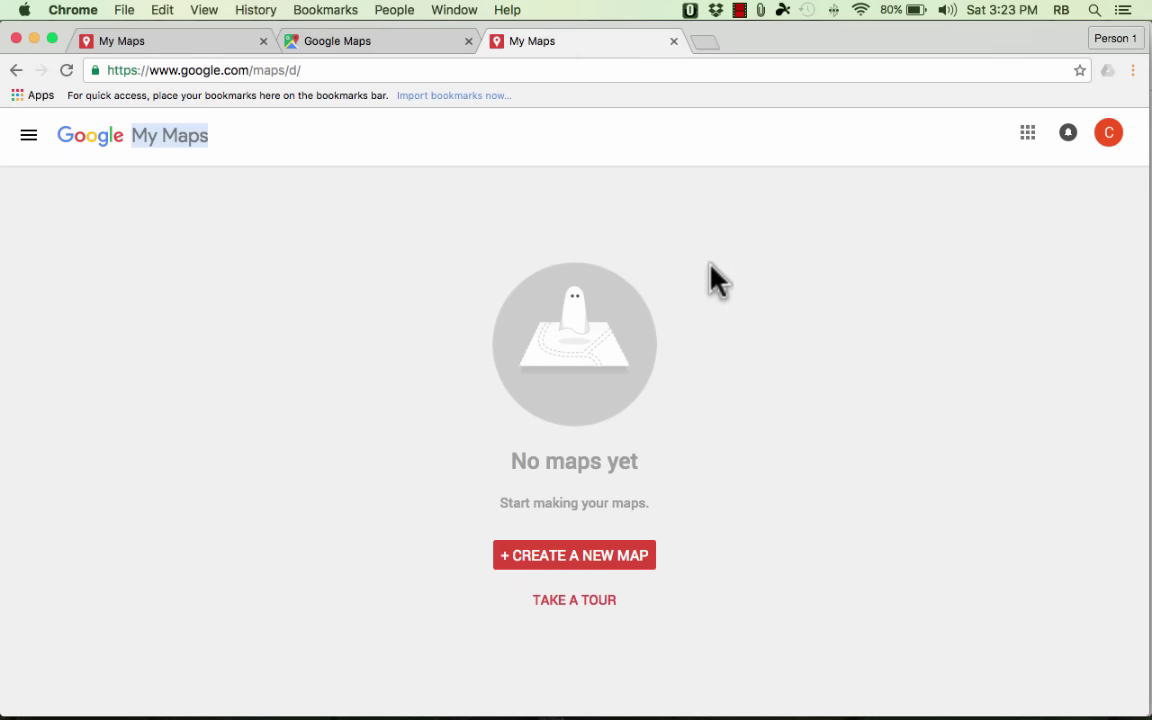
{"action": "left_click", "coordinate": [602, 568]}
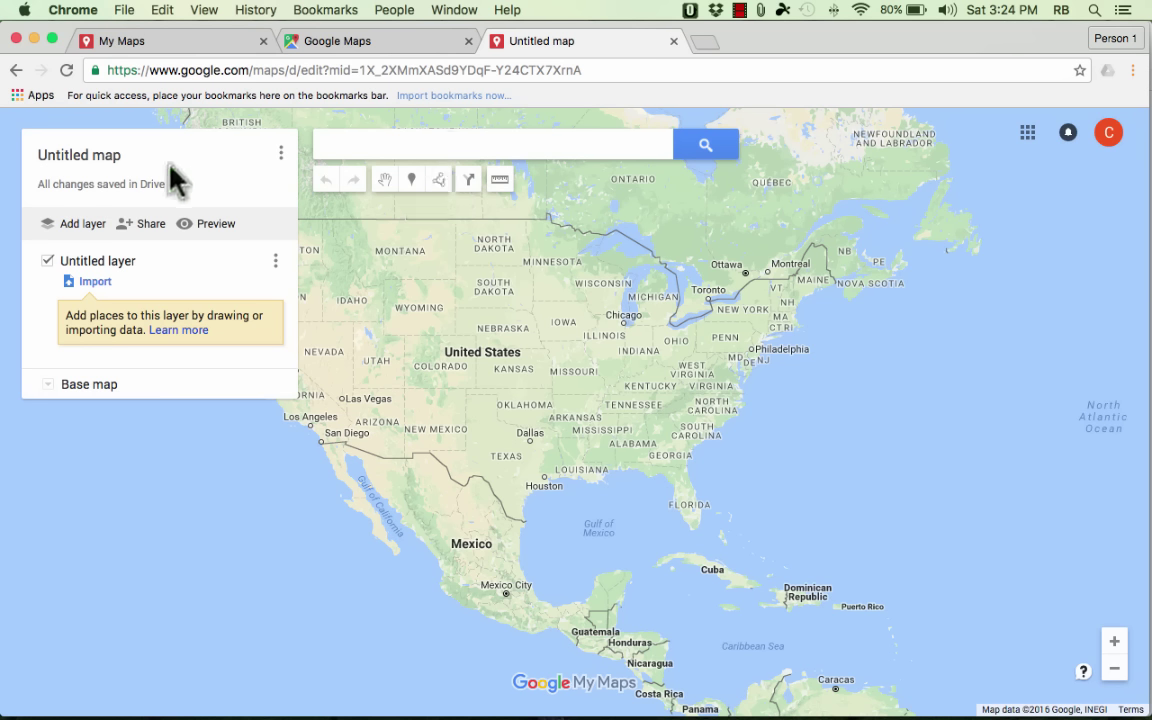
{"action": "left_click", "coordinate": [115, 168]}
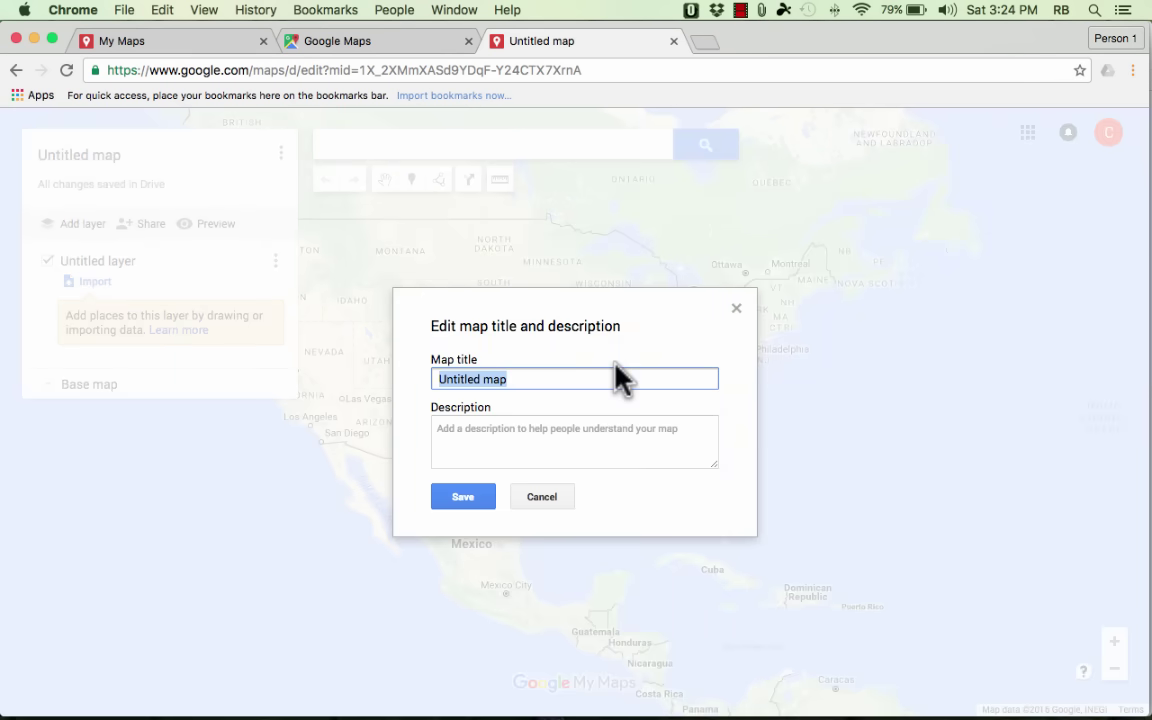
{"action": "type", "text": "Where I've Been"}
- Give the map the description "These are all of the places I've lived or visited!" and save its details
{"action": "left_click", "coordinate": [487, 433]}
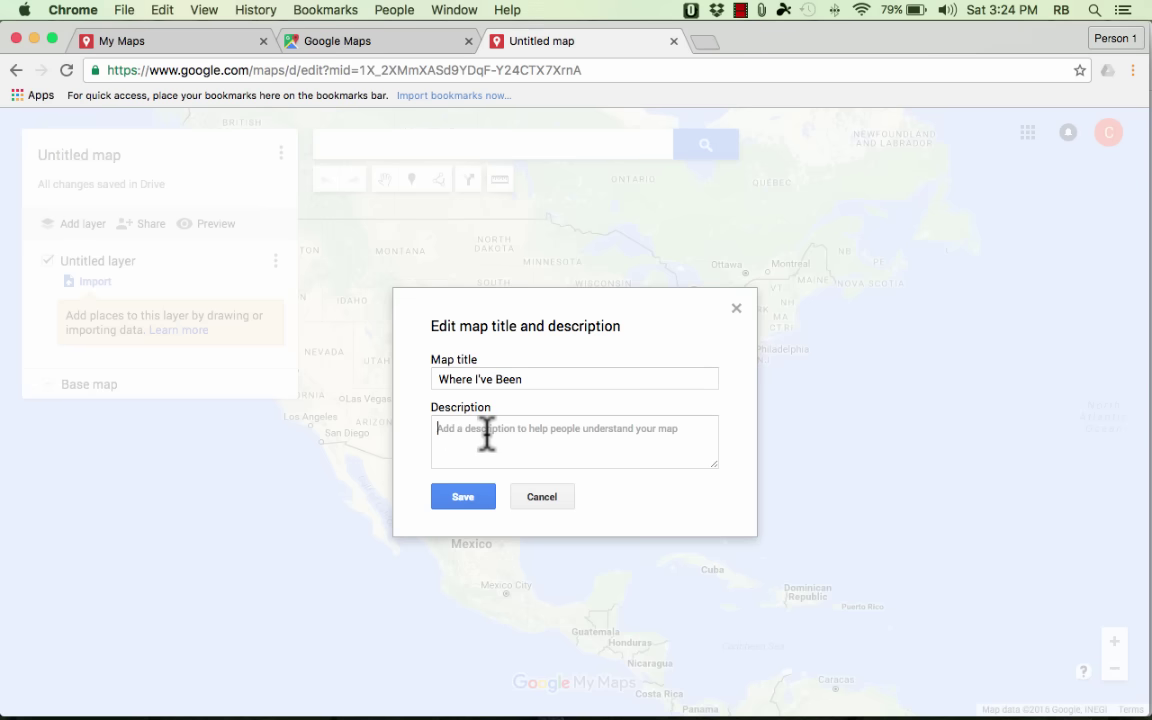
{"action": "type", "text": "lksdjfl;kjsa"}
{"action": "key", "text": "BackSpace"}
{"action": "key", "text": "BackSpace"}
{"action": "key", "text": "BackSpace"}
{"action": "key", "text": "BackSpace"}
{"action": "key", "text": "BackSpace"}
{"action": "key", "text": "BackSpace"}
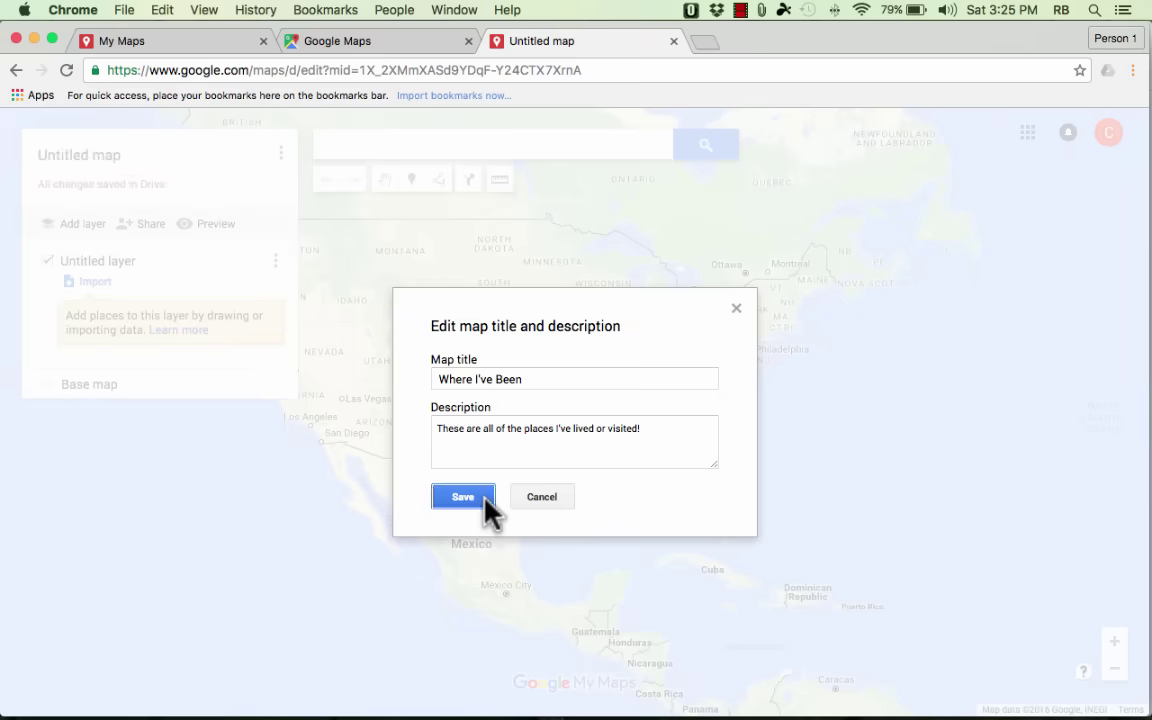
{"action": "left_click", "coordinate": [485, 500]}
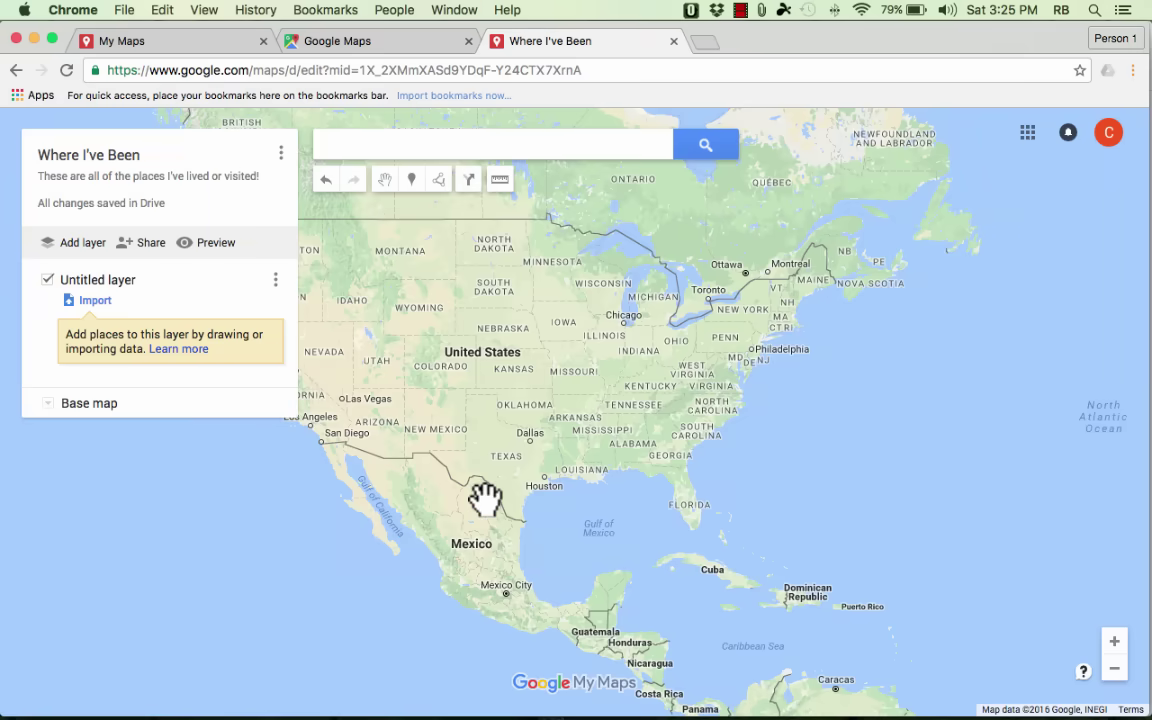
- Rename the untitled layer as "Places I've Lived"
{"action": "left_click_drag", "start_coordinate": [101, 288], "coordinate": [80, 288]}
{"action": "left_click", "coordinate": [160, 295]}
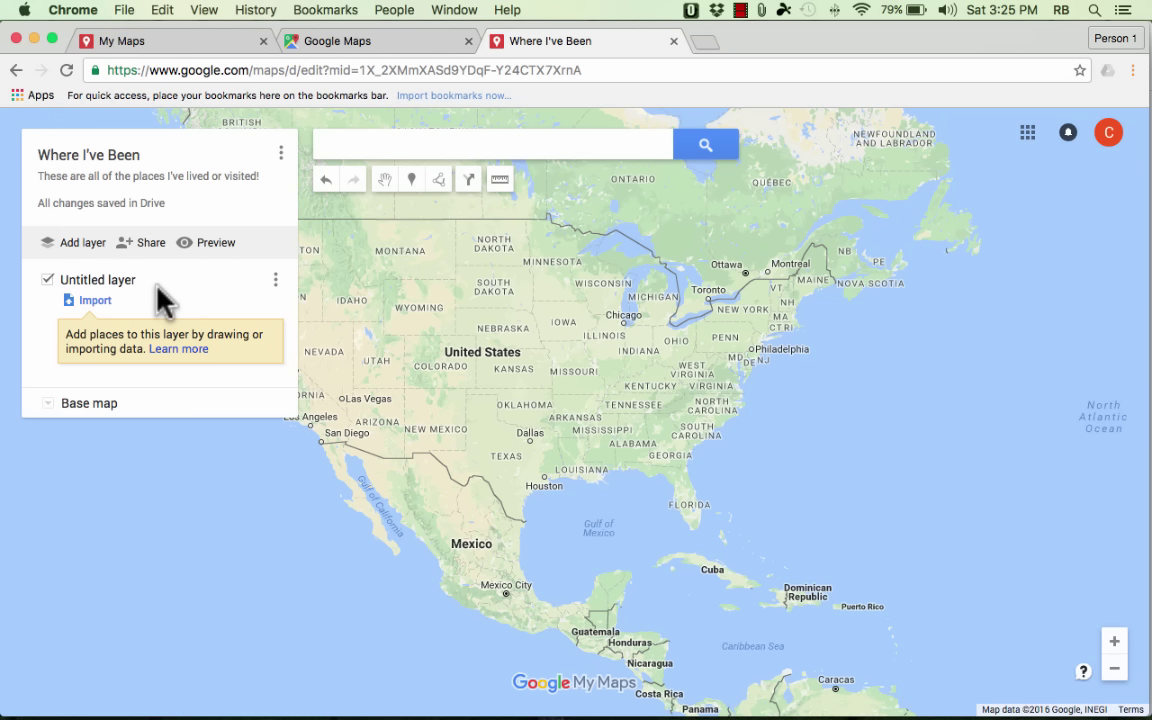
{"action": "left_click", "coordinate": [98, 284]}
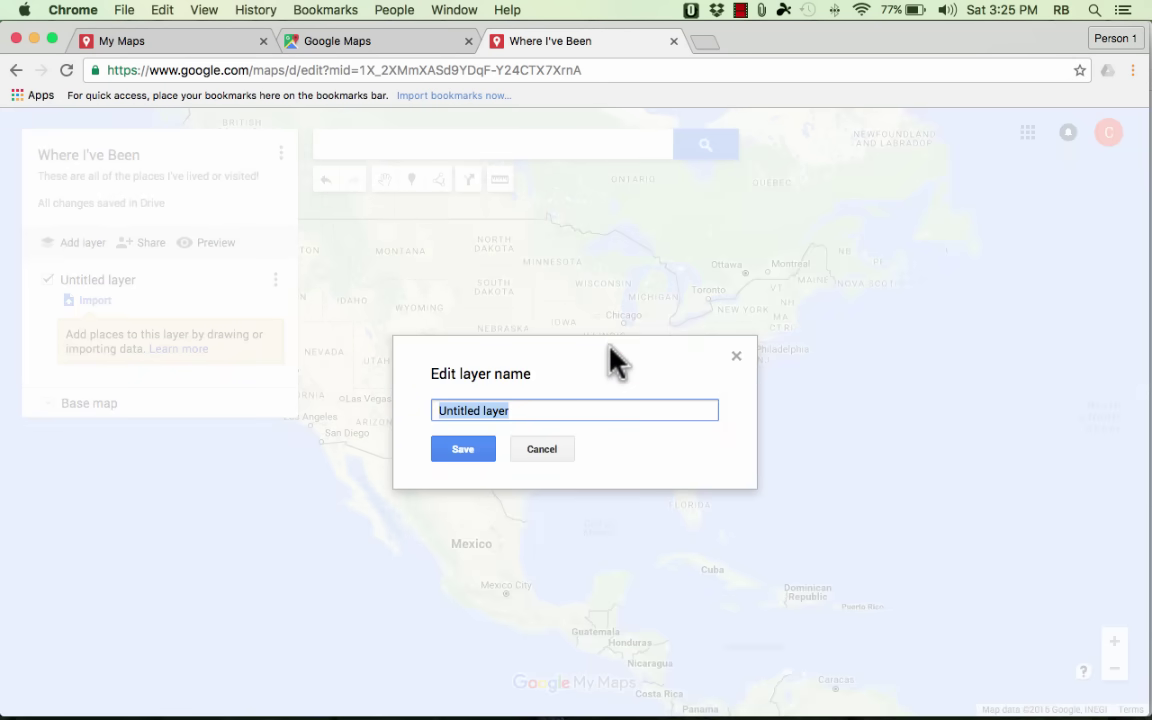
{"action": "type", "text": "Places I've Lived"}
{"action": "left_click", "coordinate": [466, 448]}
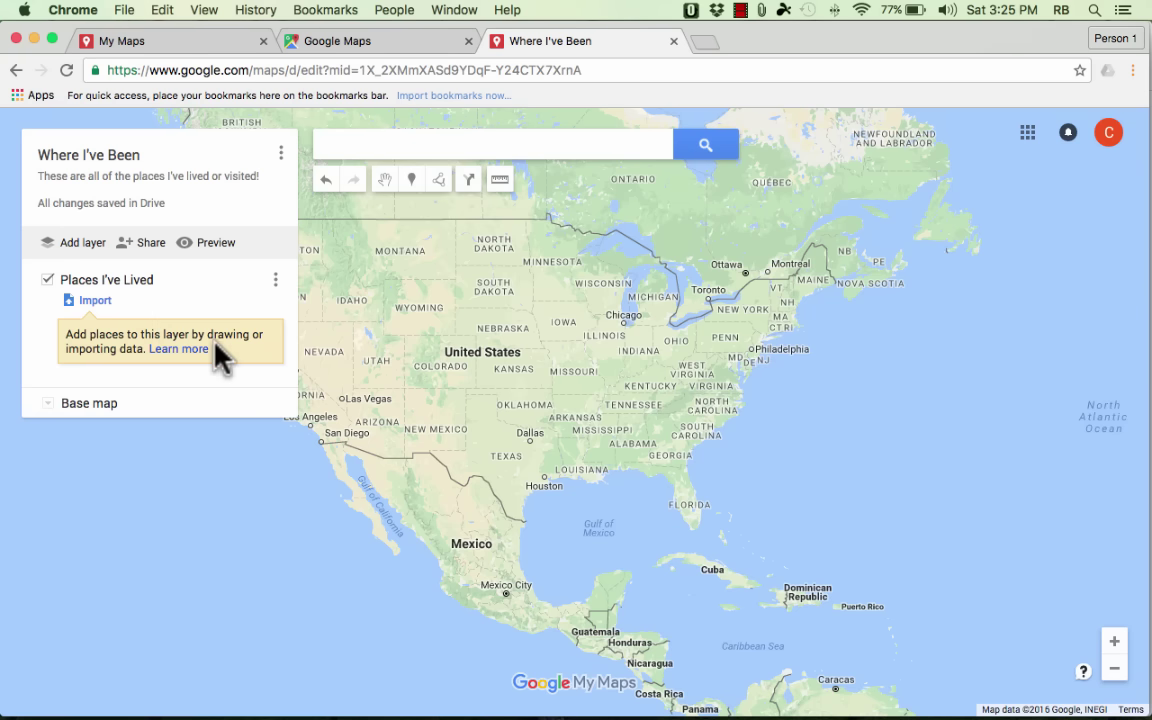
- Search the map for "alb" and pick the suggestion Albuquerque, NM, United States
{"action": "left_click", "coordinate": [439, 148]}
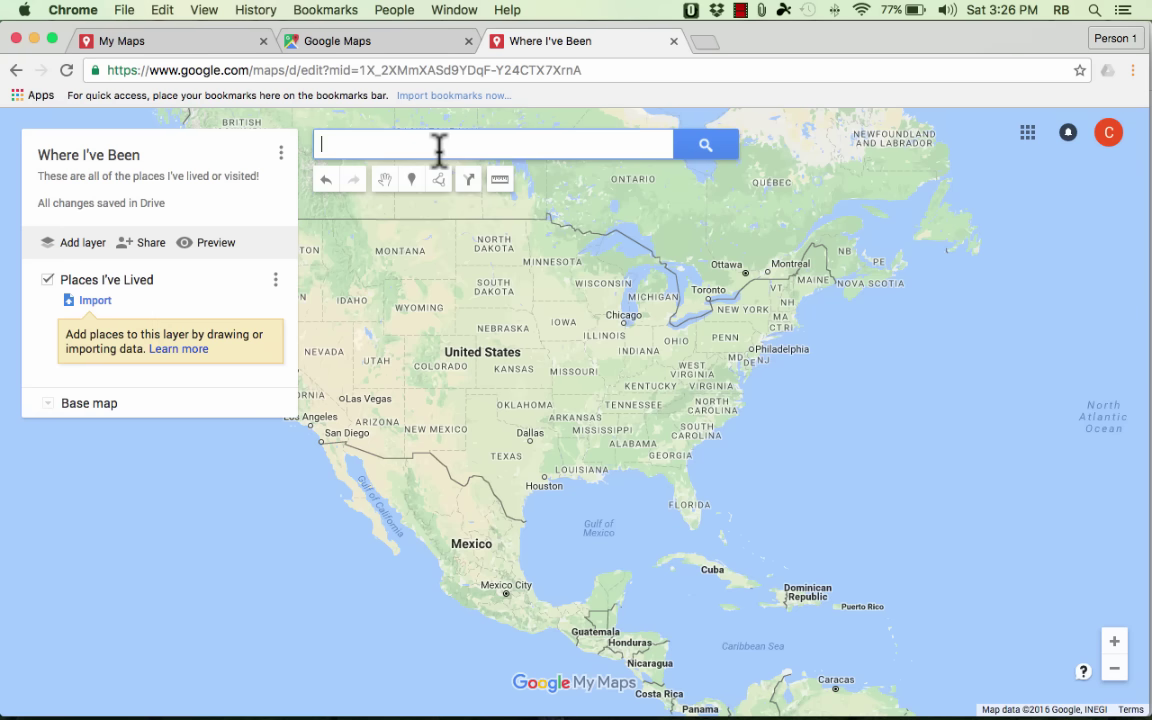
{"action": "type", "text": "alb"}
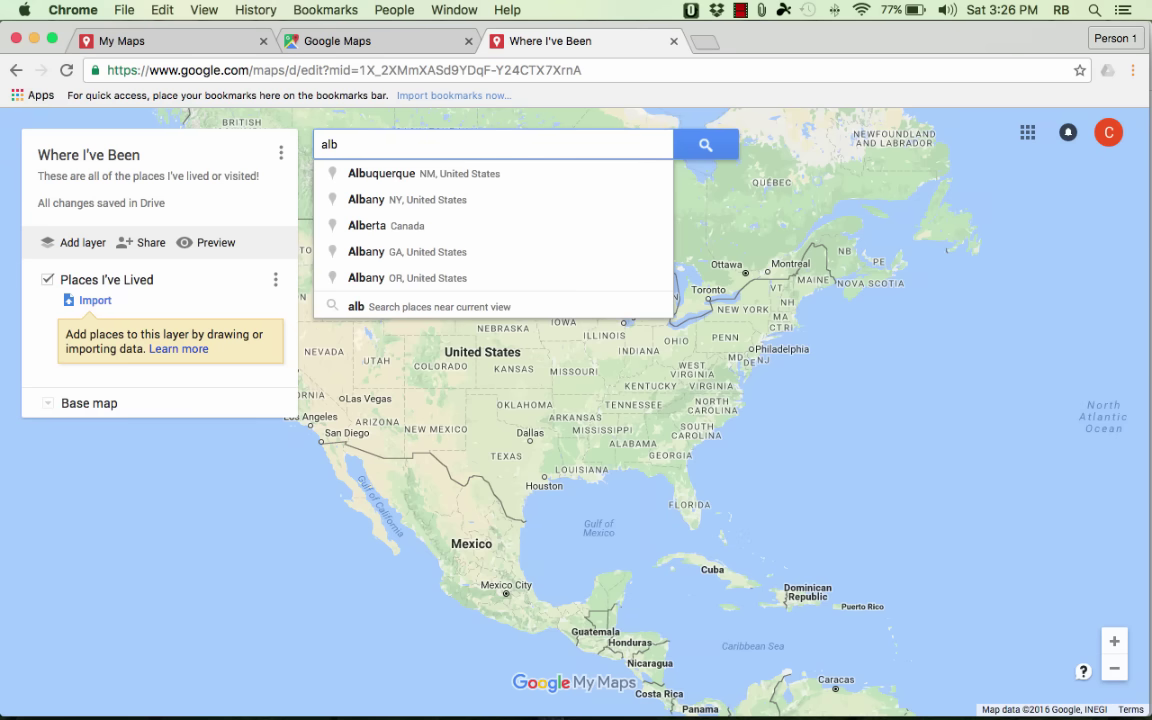
{"action": "left_click", "coordinate": [435, 175]}
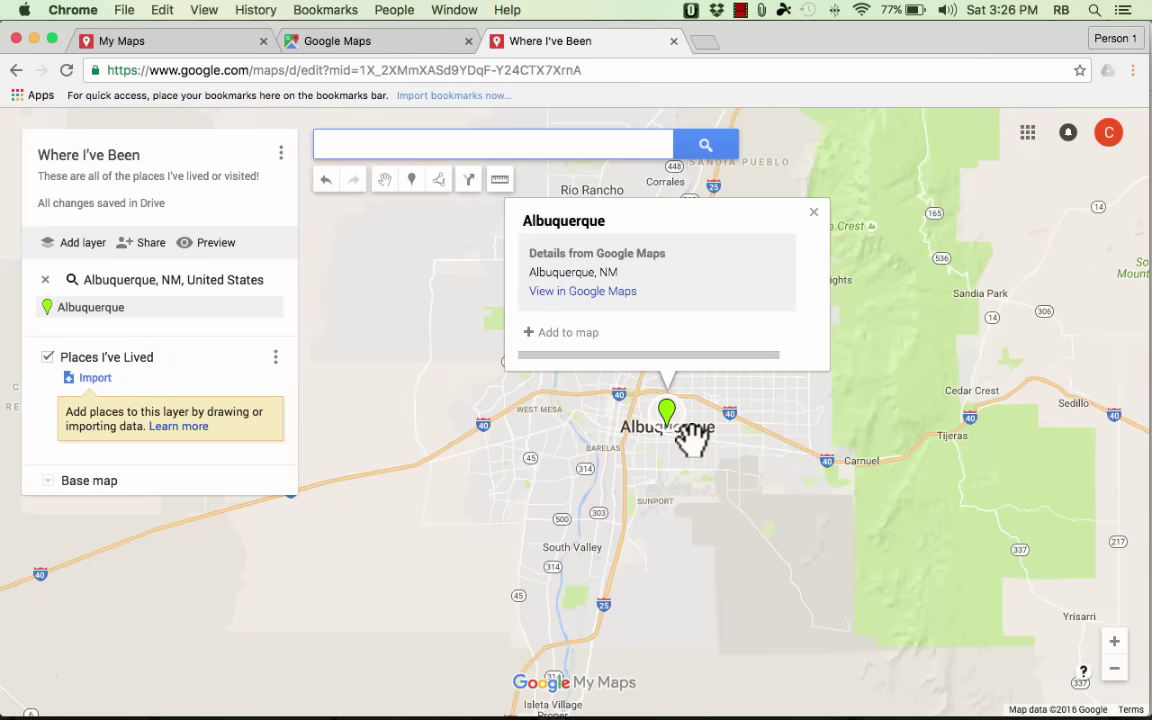
- Place a marker at the northeast corner of Los Altos Park in Albuquerque, near Lomas Blvd NE
{"action": "scroll", "coordinate": [686, 445], "scroll_direction": "up", "scroll_amount": 3}
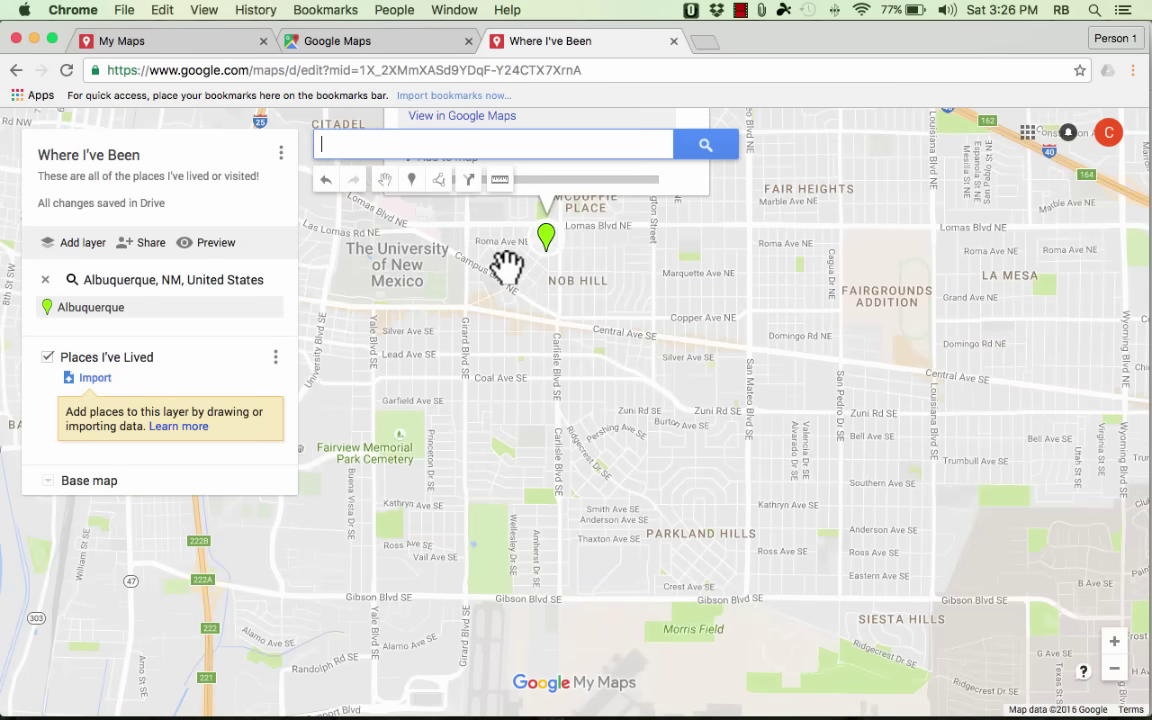
{"action": "left_click_drag", "start_coordinate": [506, 267], "coordinate": [615, 330]}
{"action": "left_click_drag", "start_coordinate": [507, 404], "coordinate": [778, 360]}
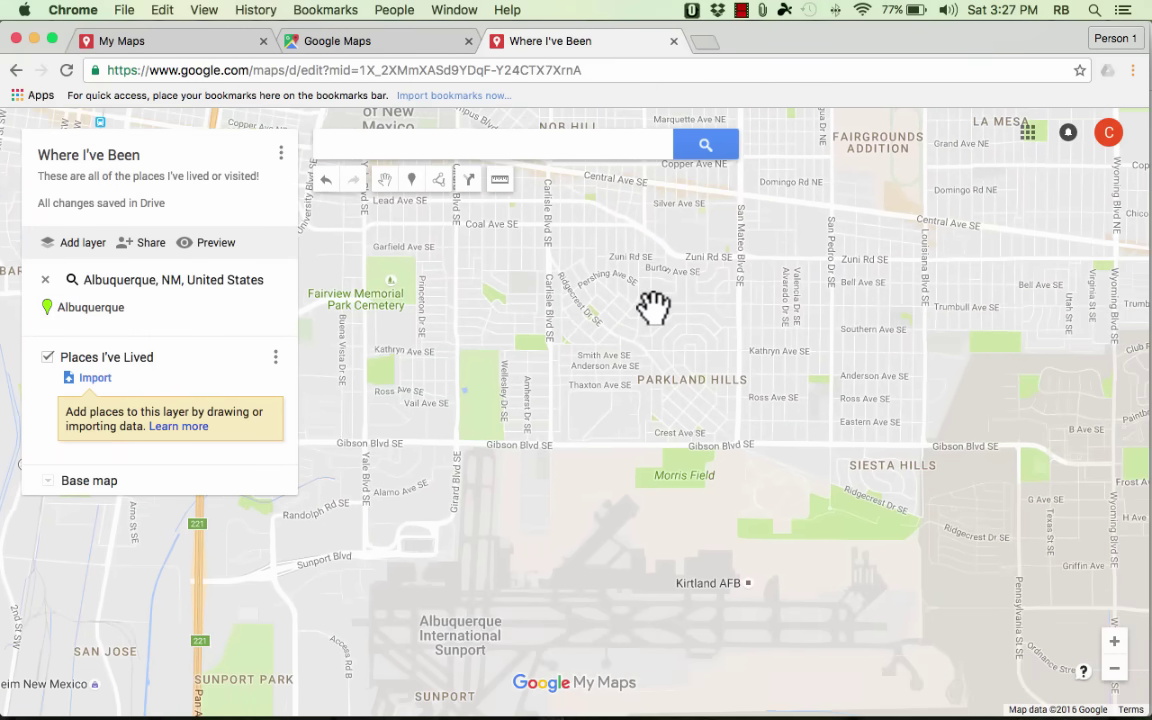
{"action": "left_click_drag", "start_coordinate": [653, 308], "coordinate": [638, 403]}
{"action": "left_click_drag", "start_coordinate": [539, 208], "coordinate": [445, 609]}
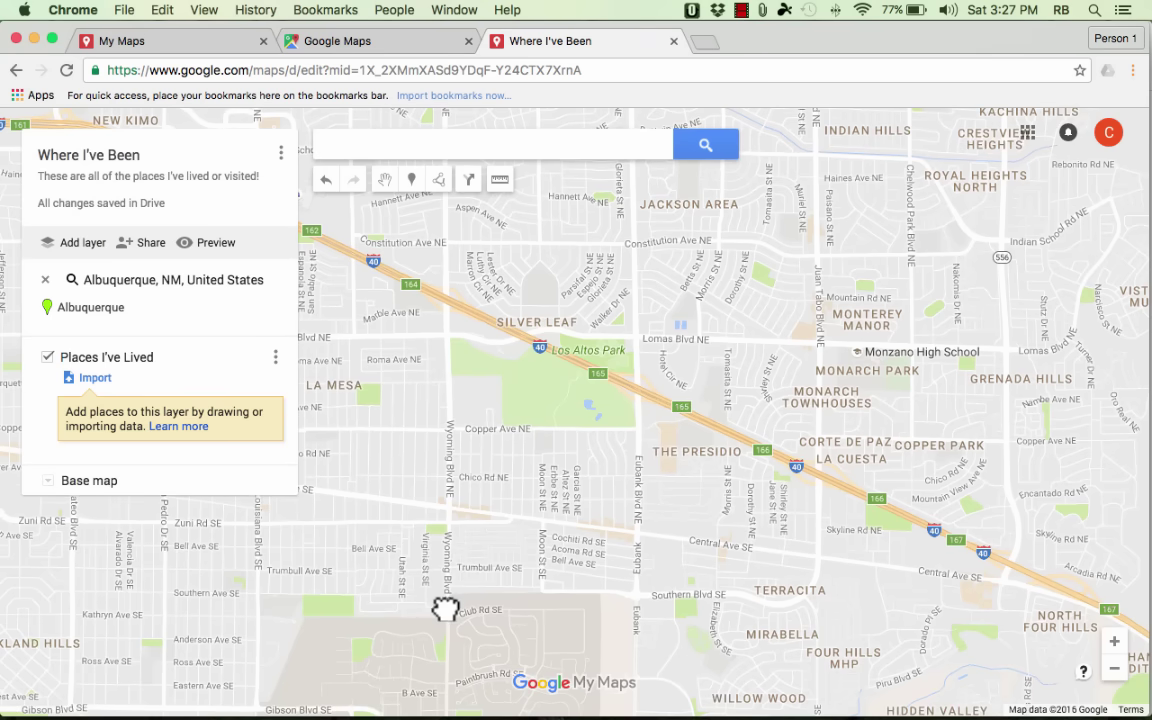
{"action": "left_click", "coordinate": [413, 181]}
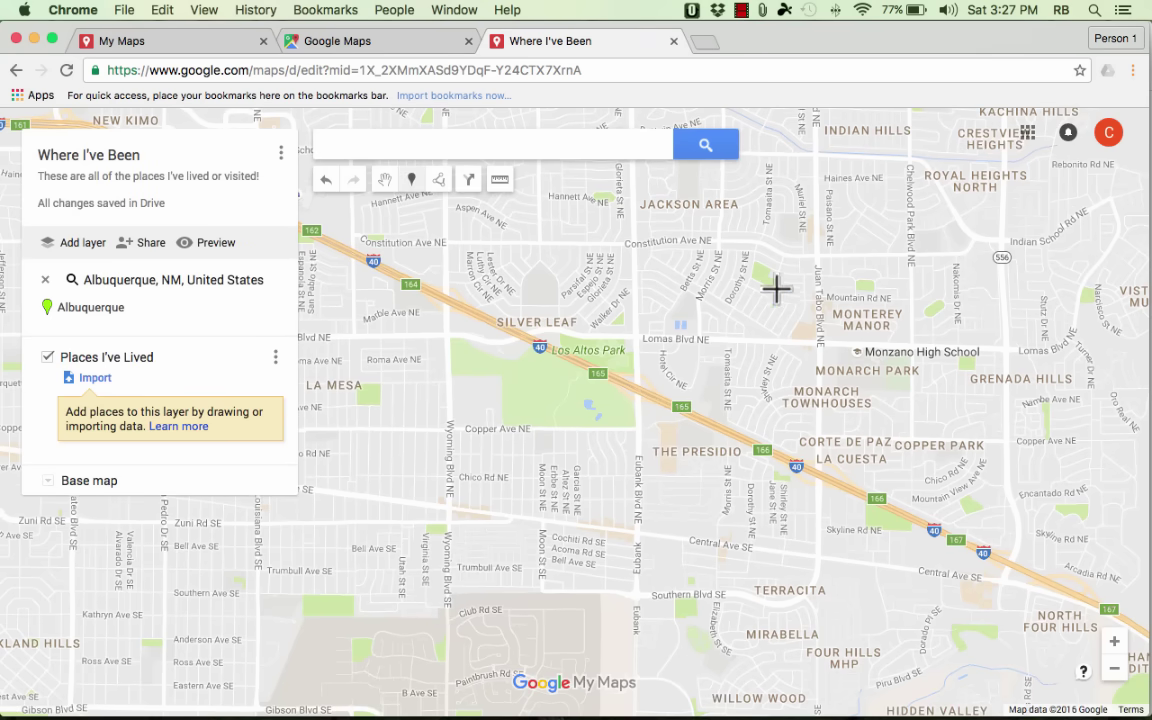
{"action": "left_click", "coordinate": [616, 357]}
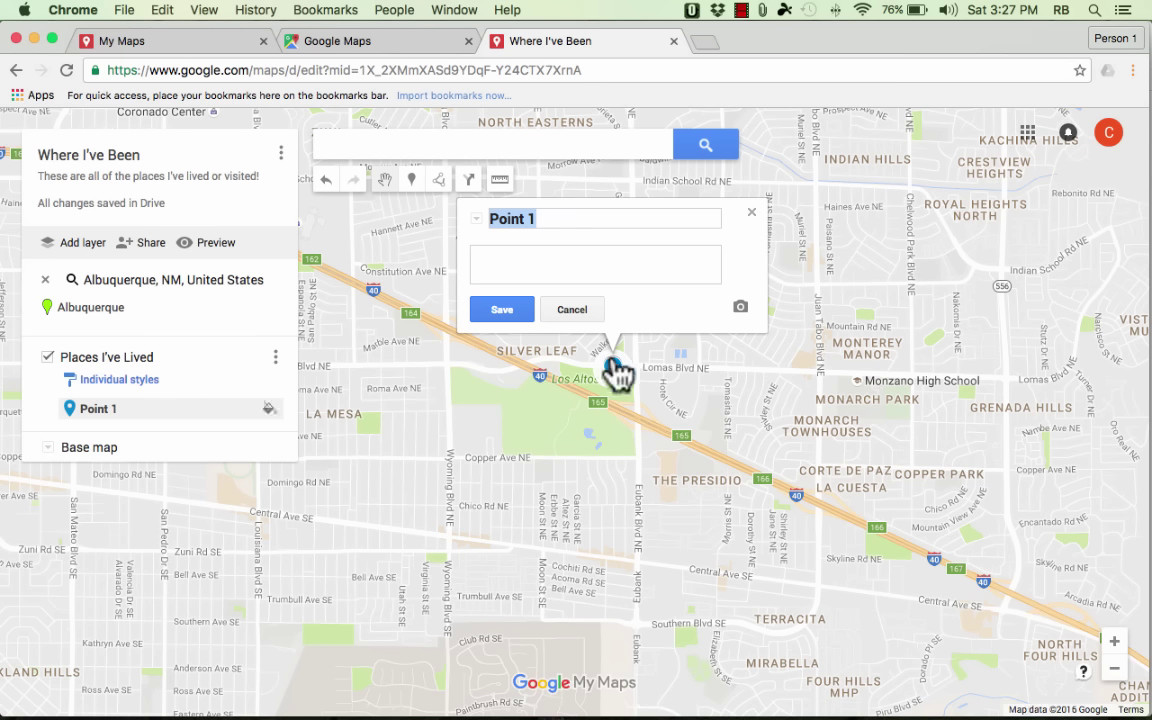
- Title the new marker "Where I was born?", enter the description "I was born on skljdfk asdjkf kl;jkl" and save it
{"action": "type", "text": "Wher"}
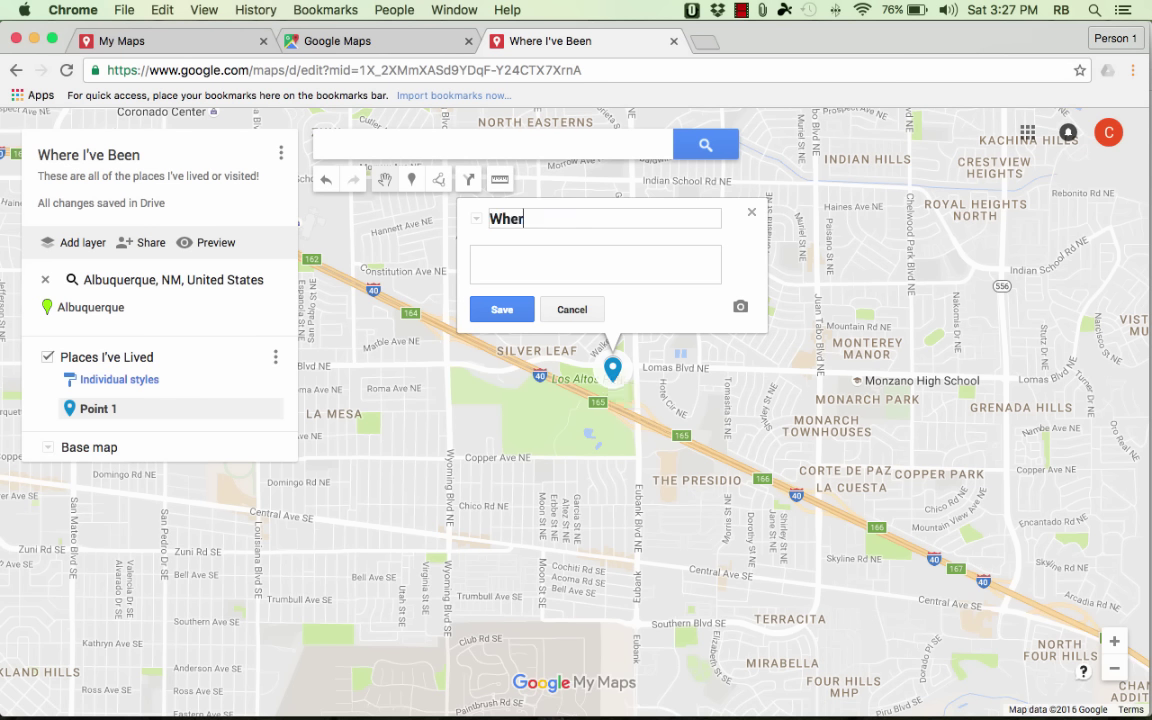
{"action": "type", "text": "e I was born?"}
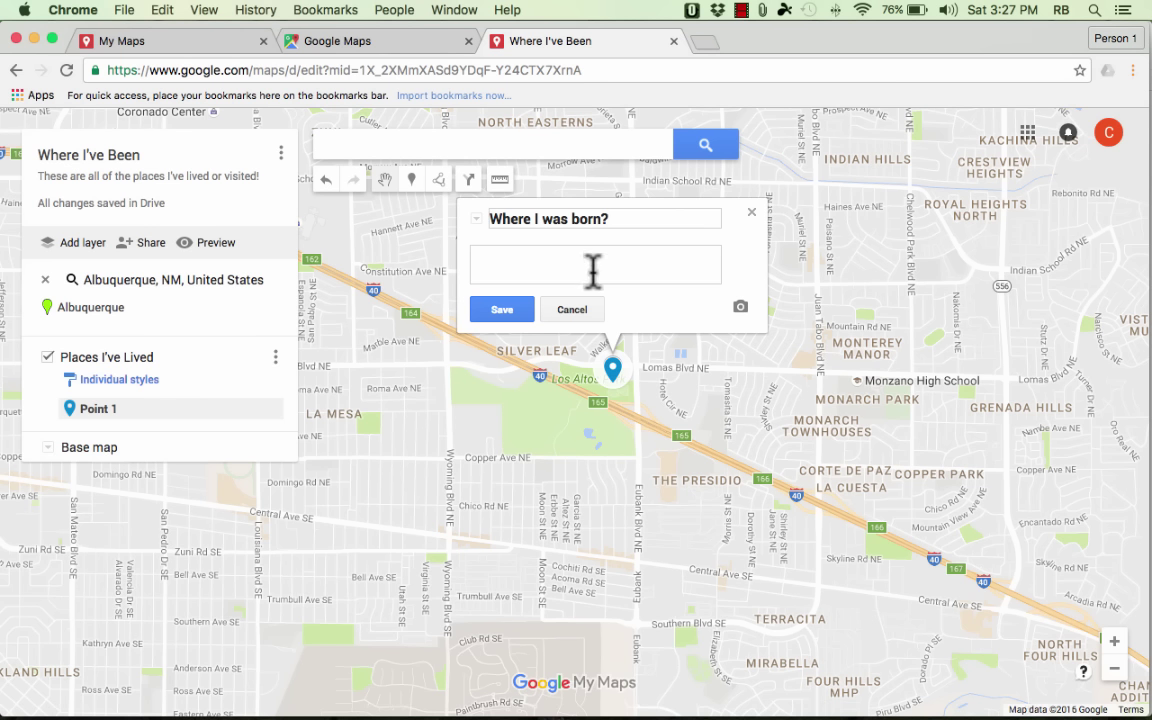
{"action": "key", "text": "Tab"}
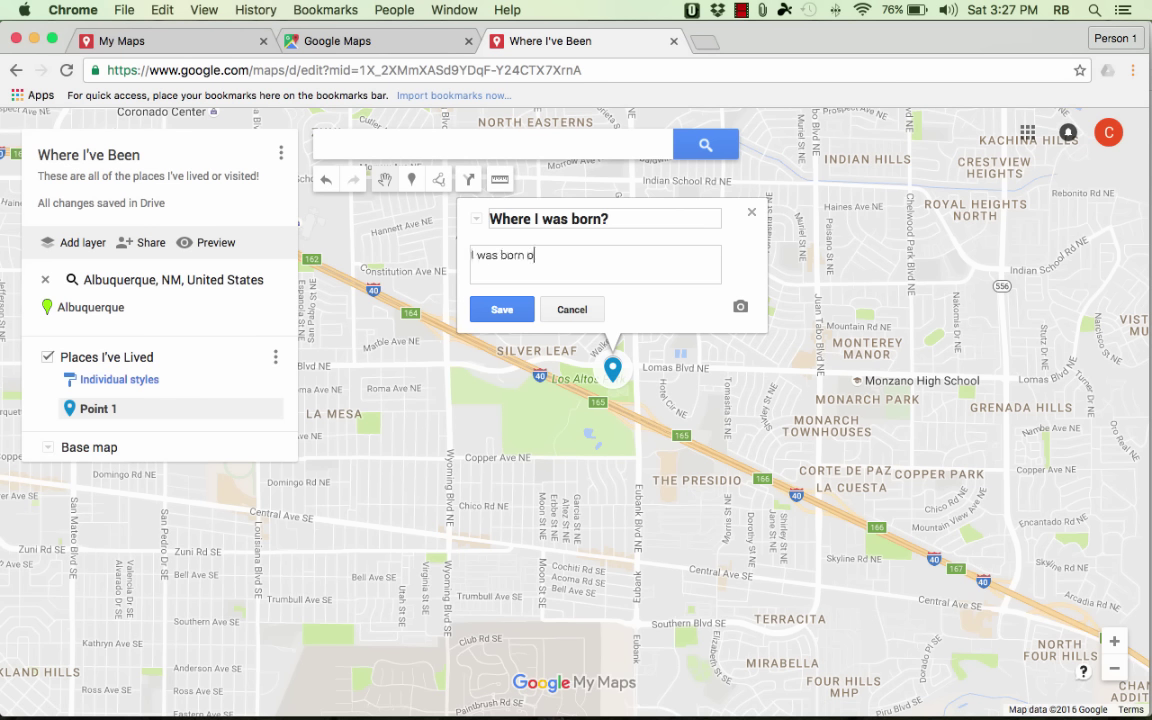
{"action": "type", "text": "I was born on skljdfk asdjkf kl;jkl"}
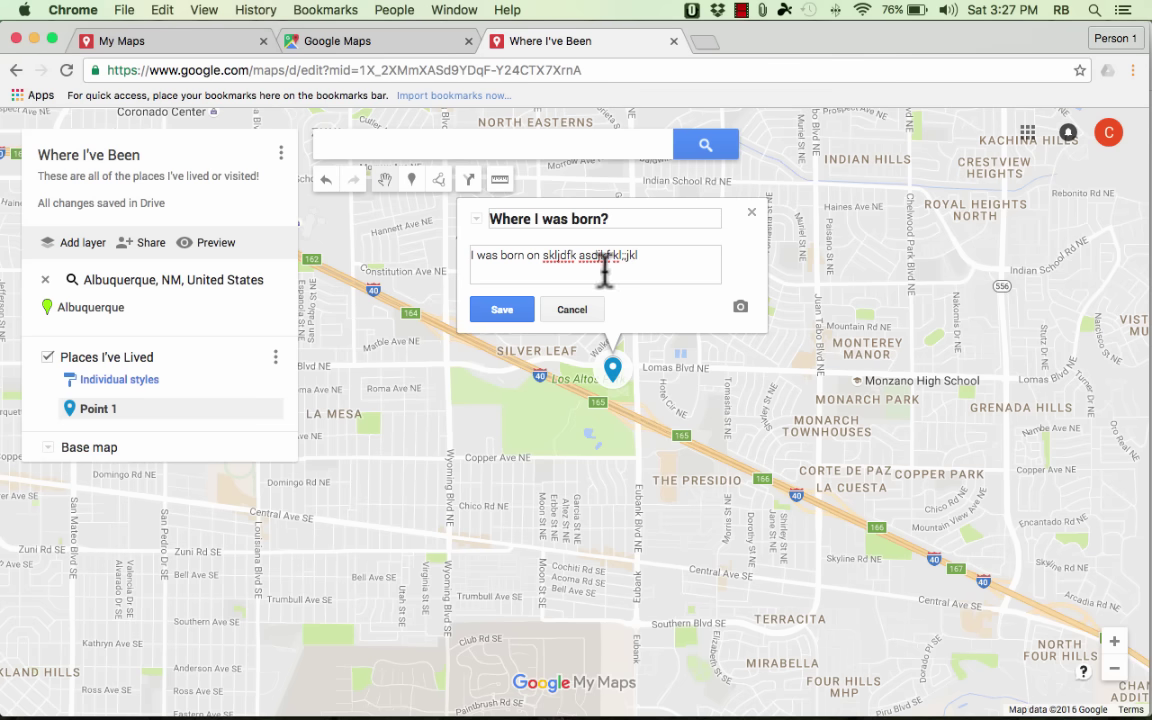
{"action": "left_click", "coordinate": [503, 310]}
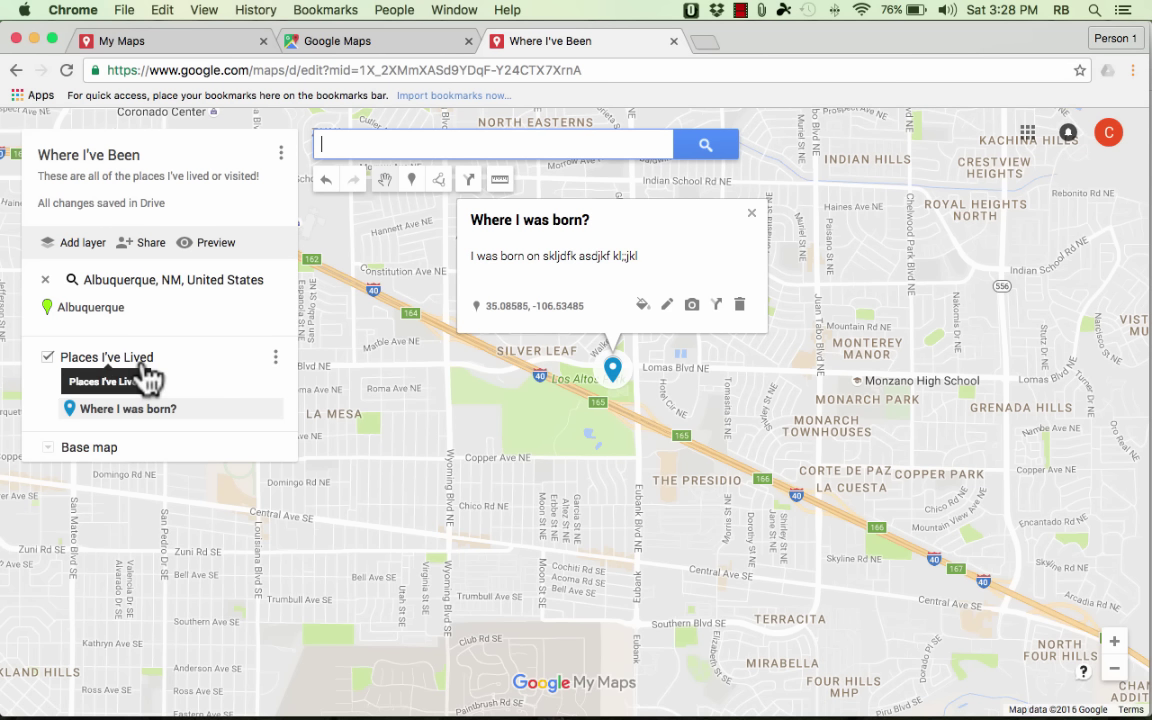
{"action": "mouse_move", "coordinate": [85, 412]}
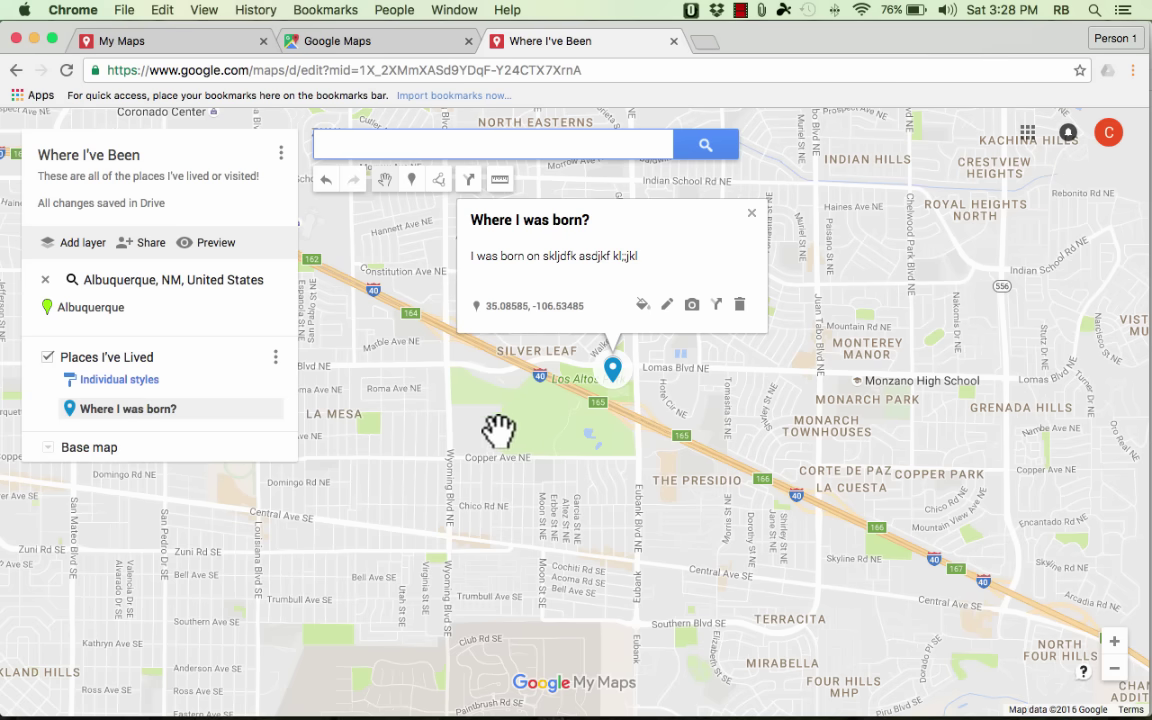
- Search the map for "santiago, chile"
{"action": "left_click_drag", "start_coordinate": [476, 429], "coordinate": [528, 235]}
{"action": "left_click", "coordinate": [403, 146]}
{"action": "type", "text": "santiago, chile"}
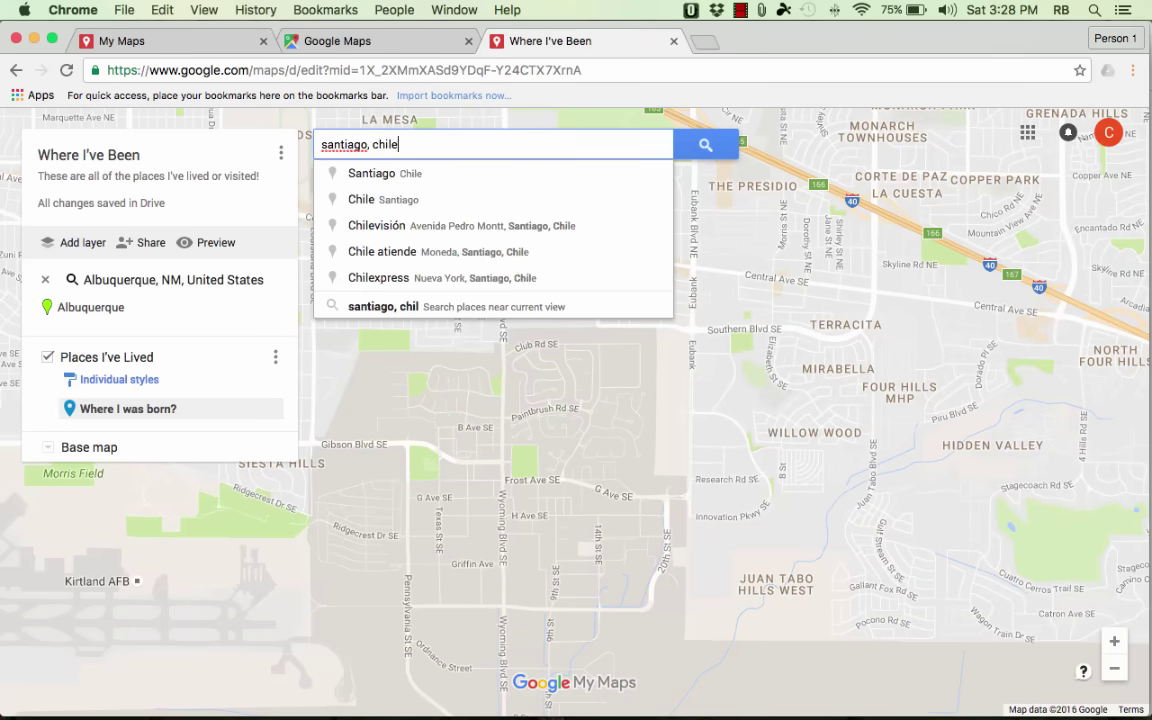
{"action": "key", "text": "Return"}
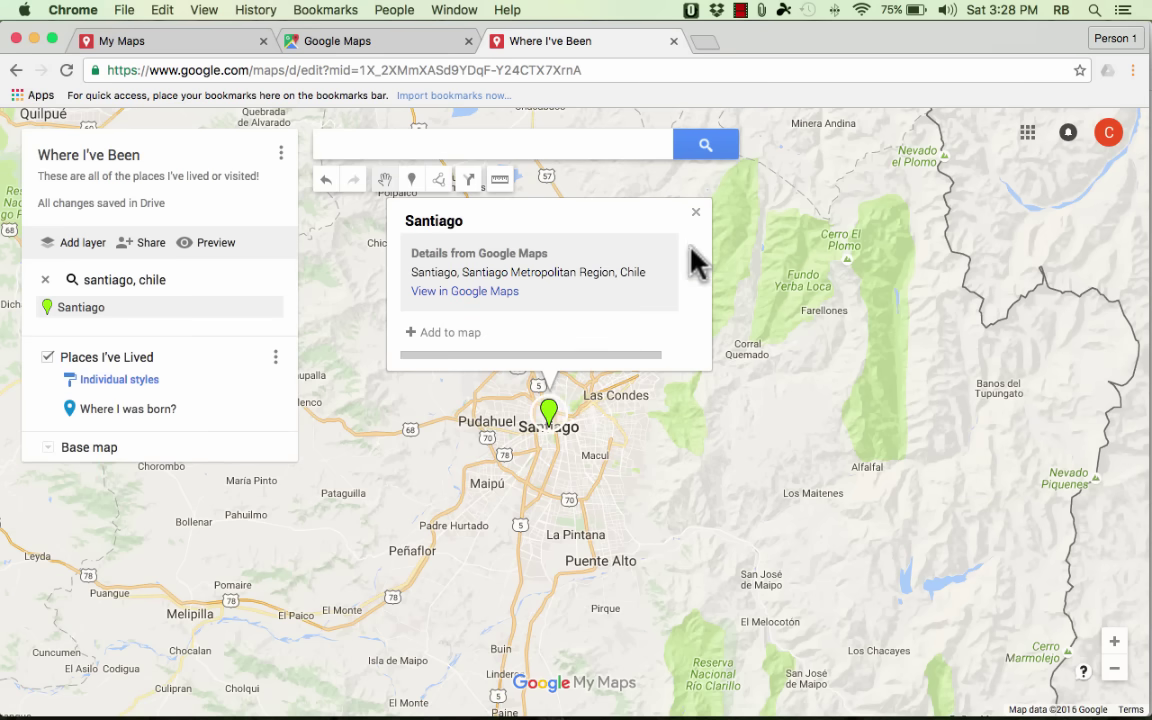
- Place a new marker in eastern Santiago, just northeast of Plaza Ñuñoa, and title it "Santiago, Chile"
{"action": "scroll", "coordinate": [600, 463], "scroll_direction": "up", "scroll_amount": 3}
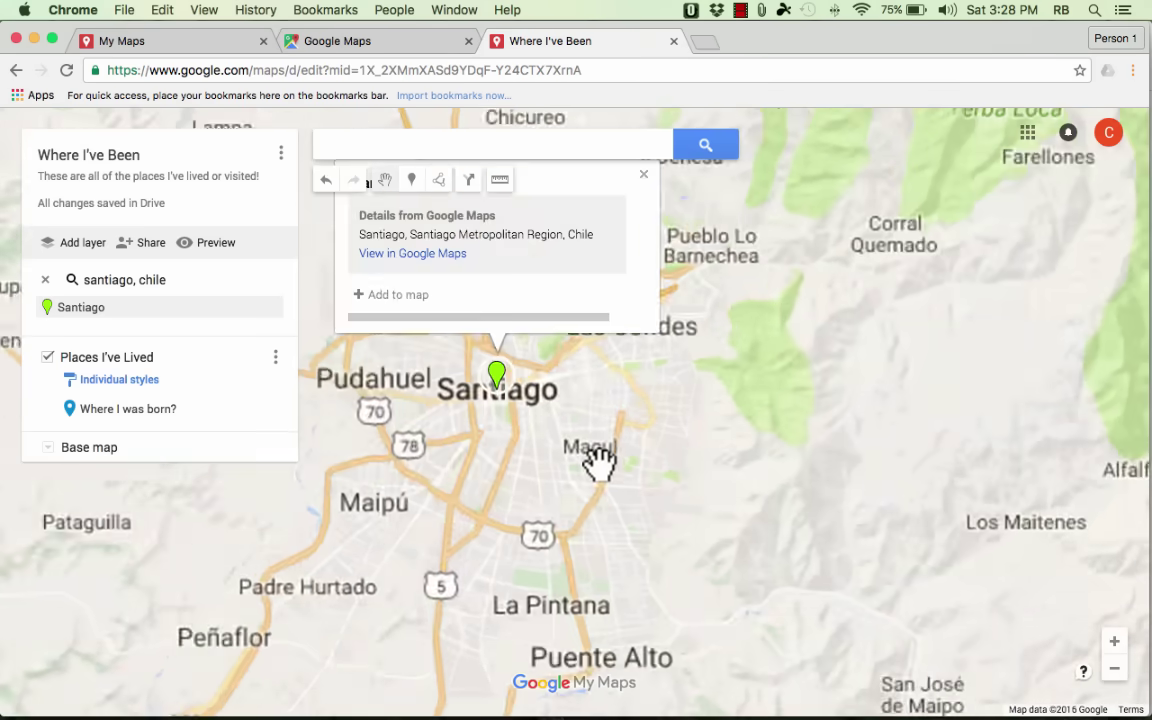
{"action": "left_click_drag", "start_coordinate": [513, 390], "coordinate": [548, 416]}
{"action": "left_click", "coordinate": [555, 417]}
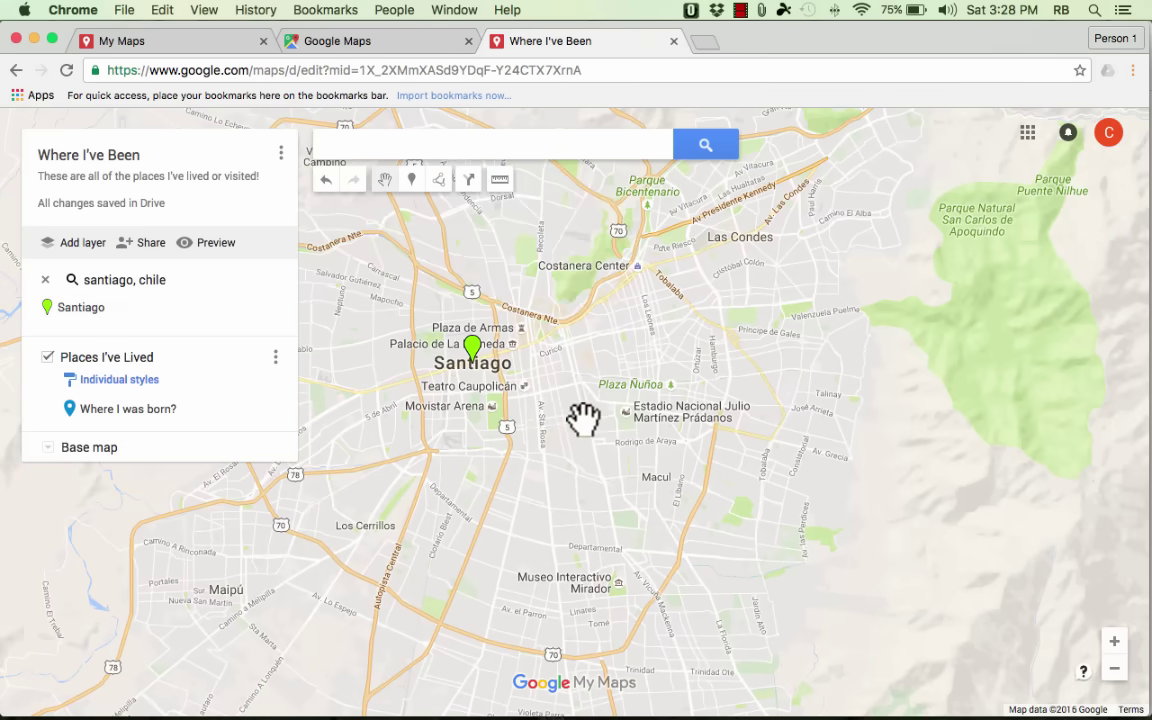
{"action": "scroll", "coordinate": [550, 410], "scroll_direction": "up", "scroll_amount": 2}
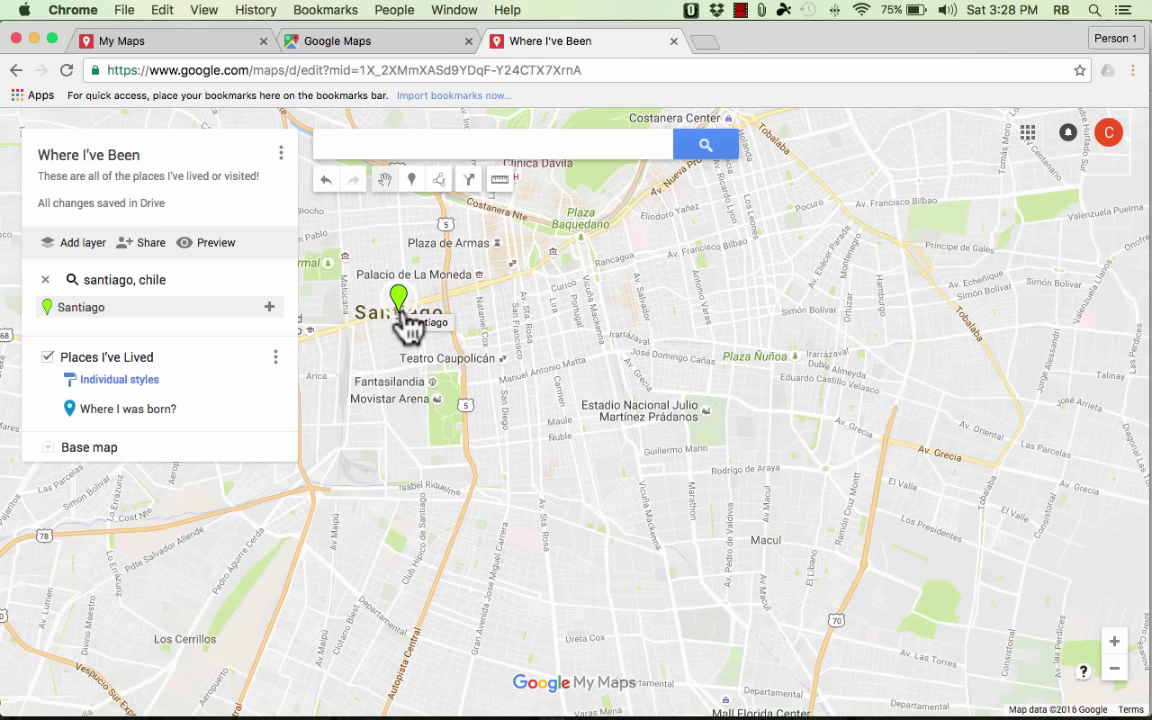
{"action": "left_click_drag", "start_coordinate": [566, 392], "coordinate": [549, 361]}
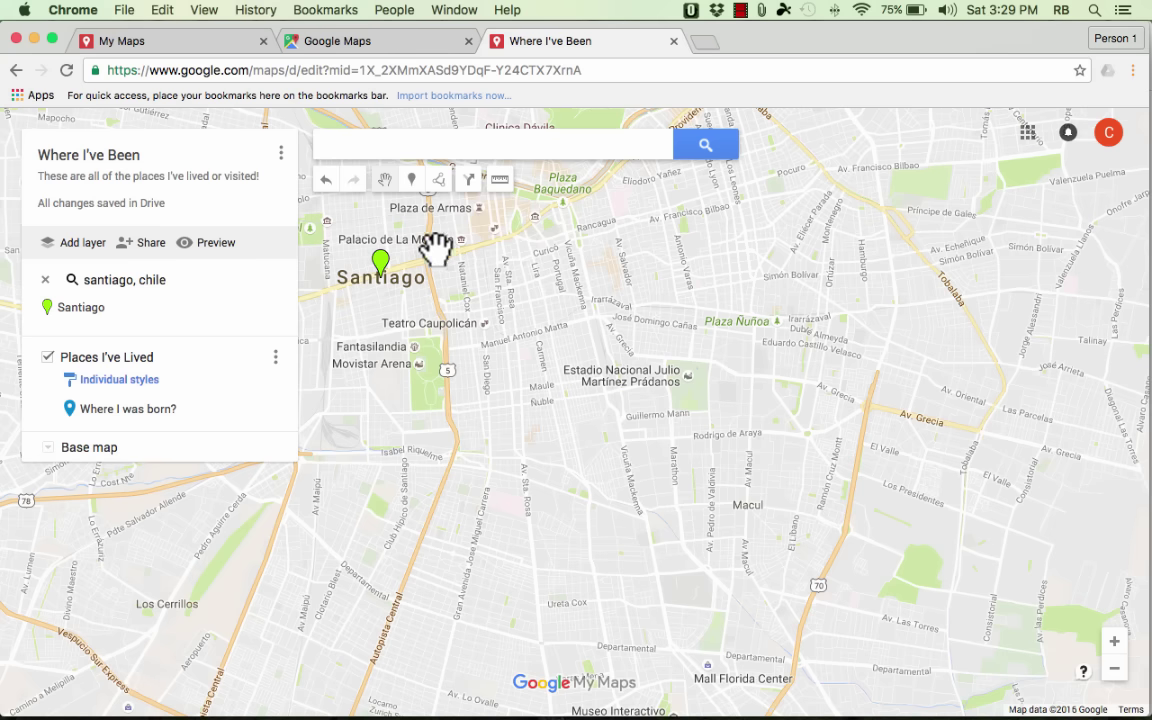
{"action": "left_click", "coordinate": [412, 180]}
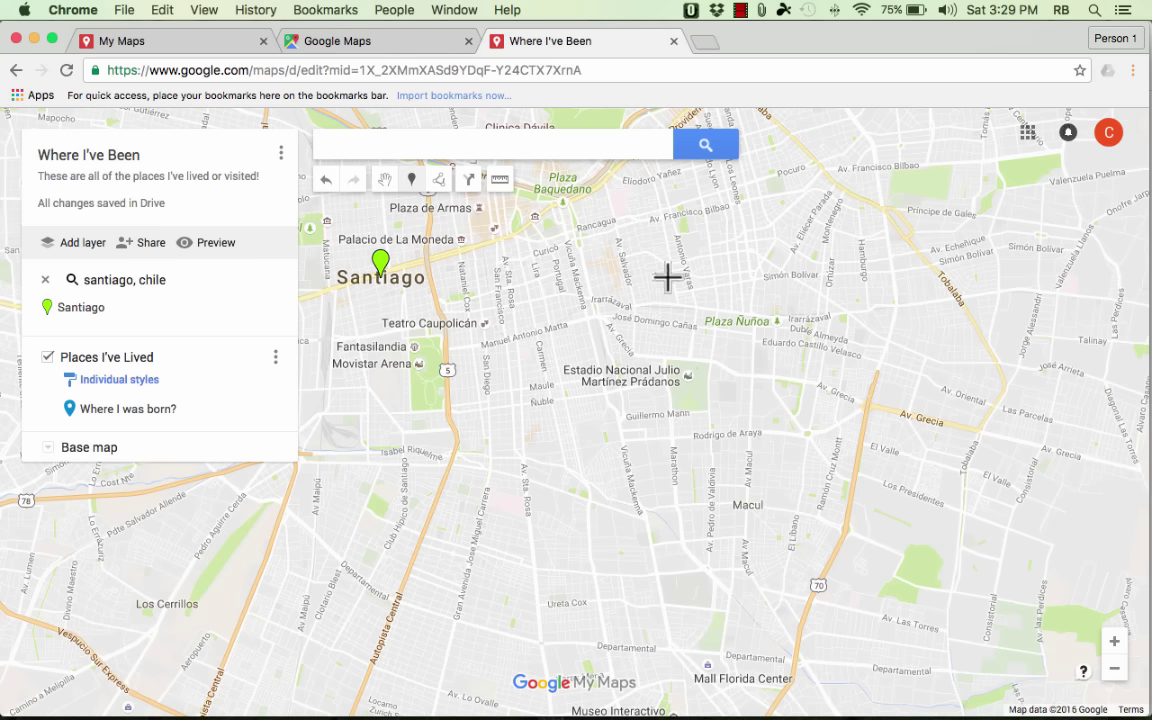
{"action": "left_click", "coordinate": [789, 287]}
{"action": "type", "text": "Santiago, Chile"}
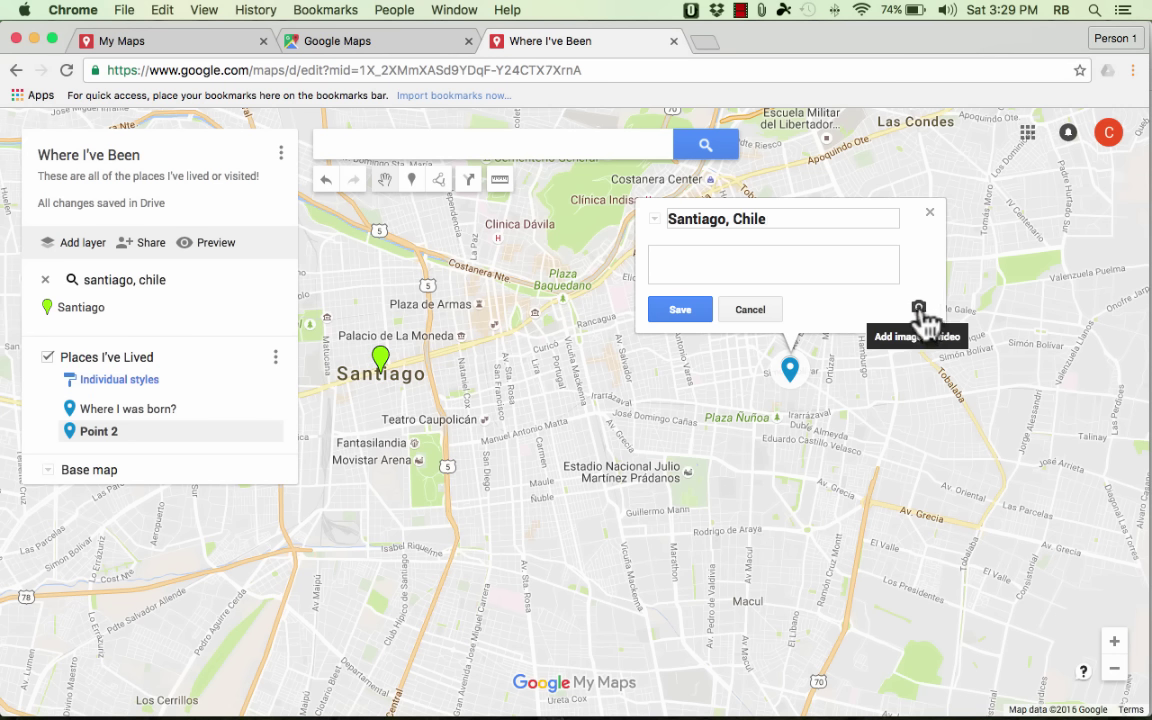
- Attach the first Google Image Search result for "santiago, chile" to the marker and save the marker
{"action": "left_click", "coordinate": [919, 308]}
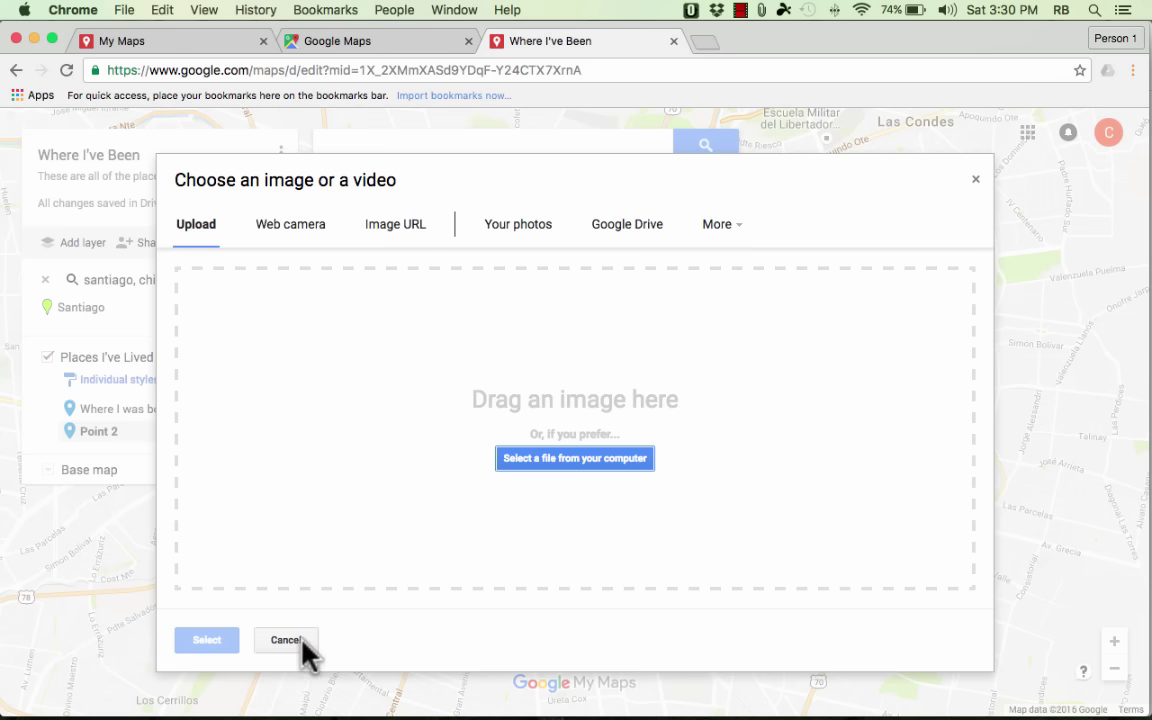
{"action": "left_click", "coordinate": [726, 234]}
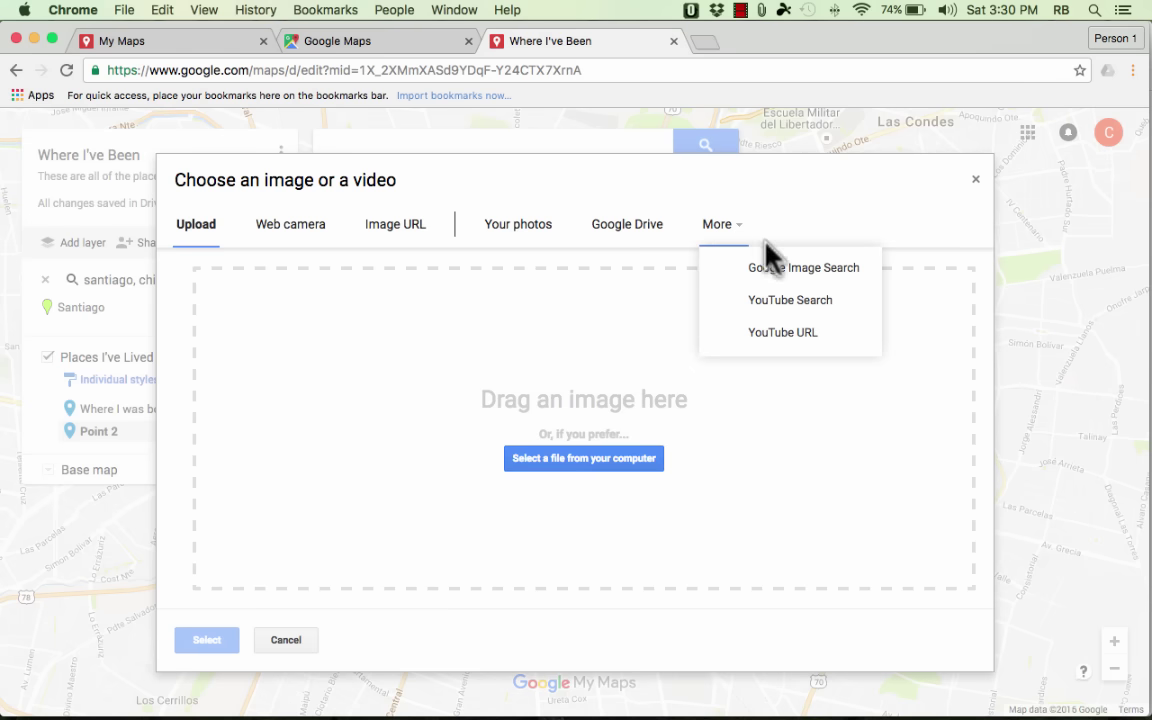
{"action": "left_click", "coordinate": [778, 270]}
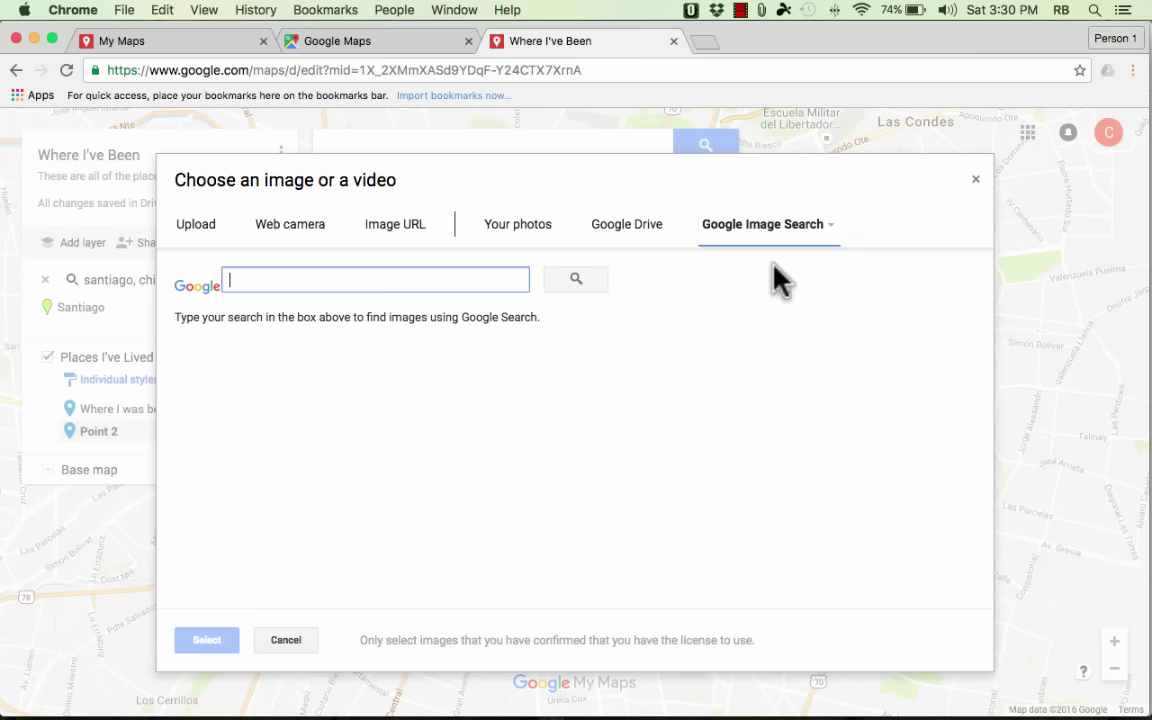
{"action": "type", "text": "santiago, chile"}
{"action": "key", "text": "Return"}
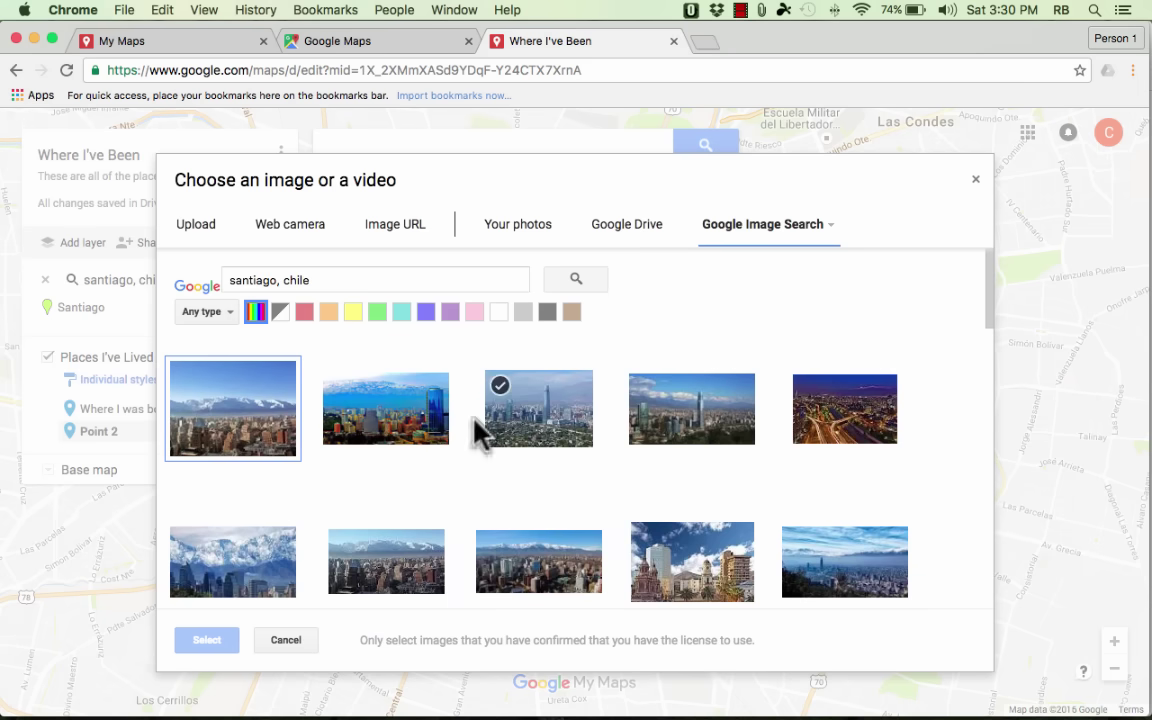
{"action": "left_click", "coordinate": [272, 450]}
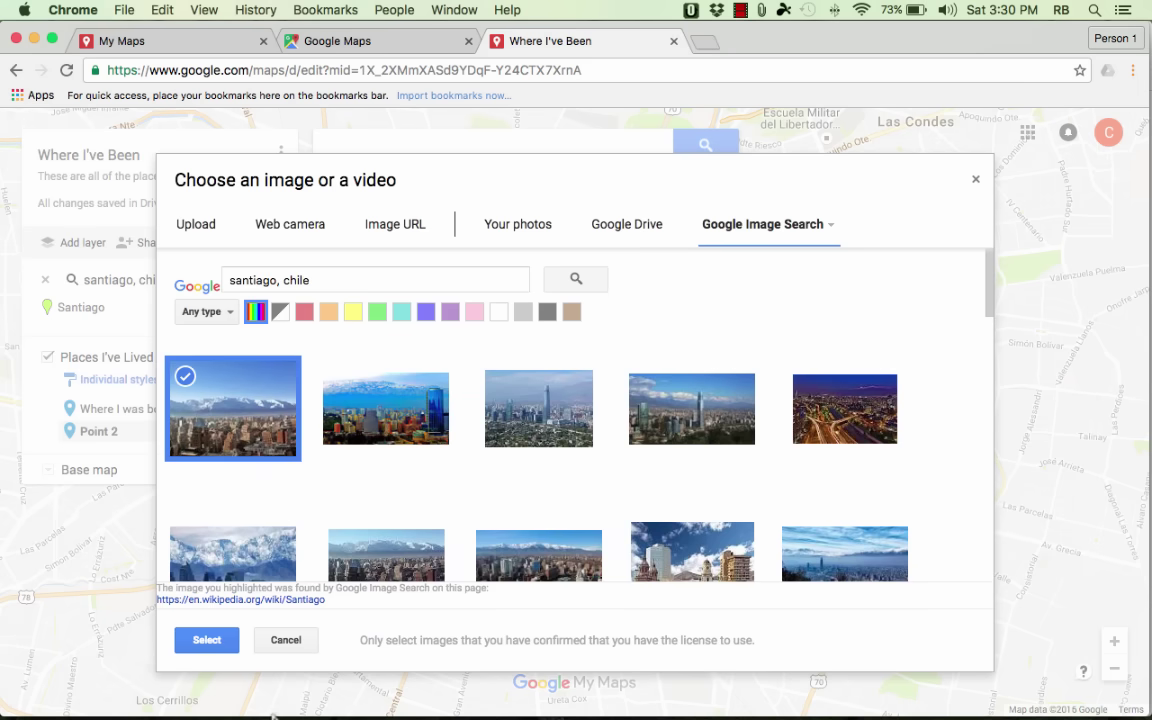
{"action": "left_click", "coordinate": [201, 641]}
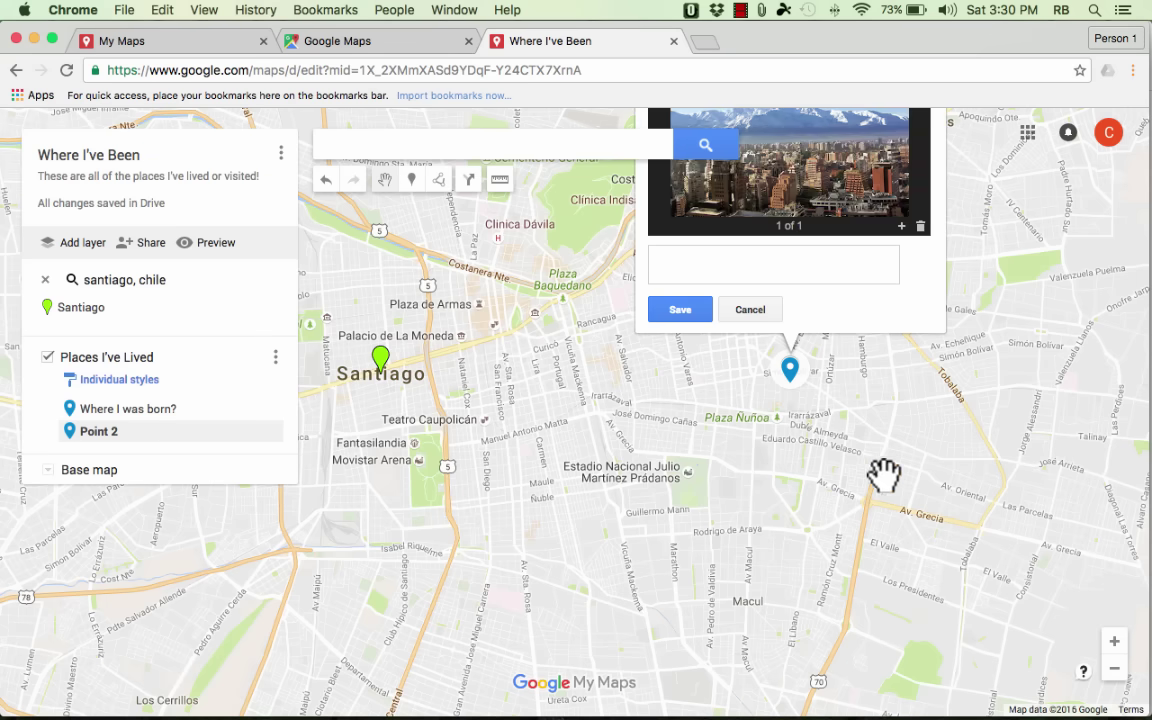
{"action": "double_click", "coordinate": [972, 386]}
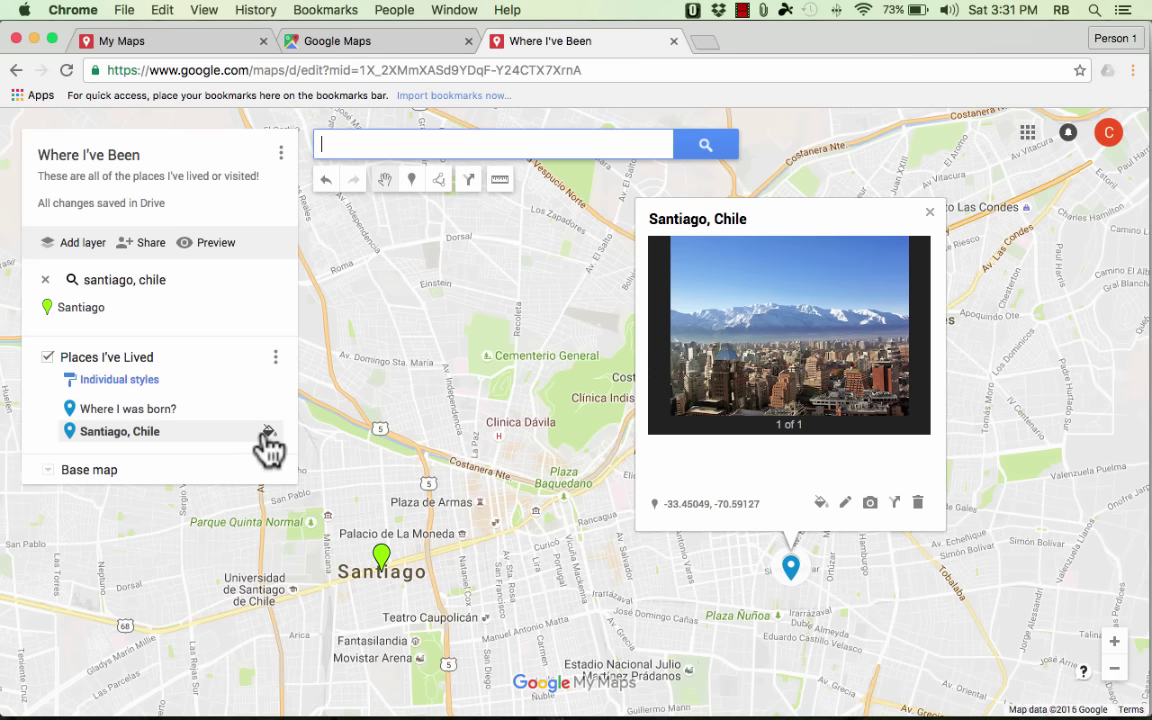
- Change the color of the "Santiago, Chile" marker to yellow
{"action": "left_click", "coordinate": [267, 433]}
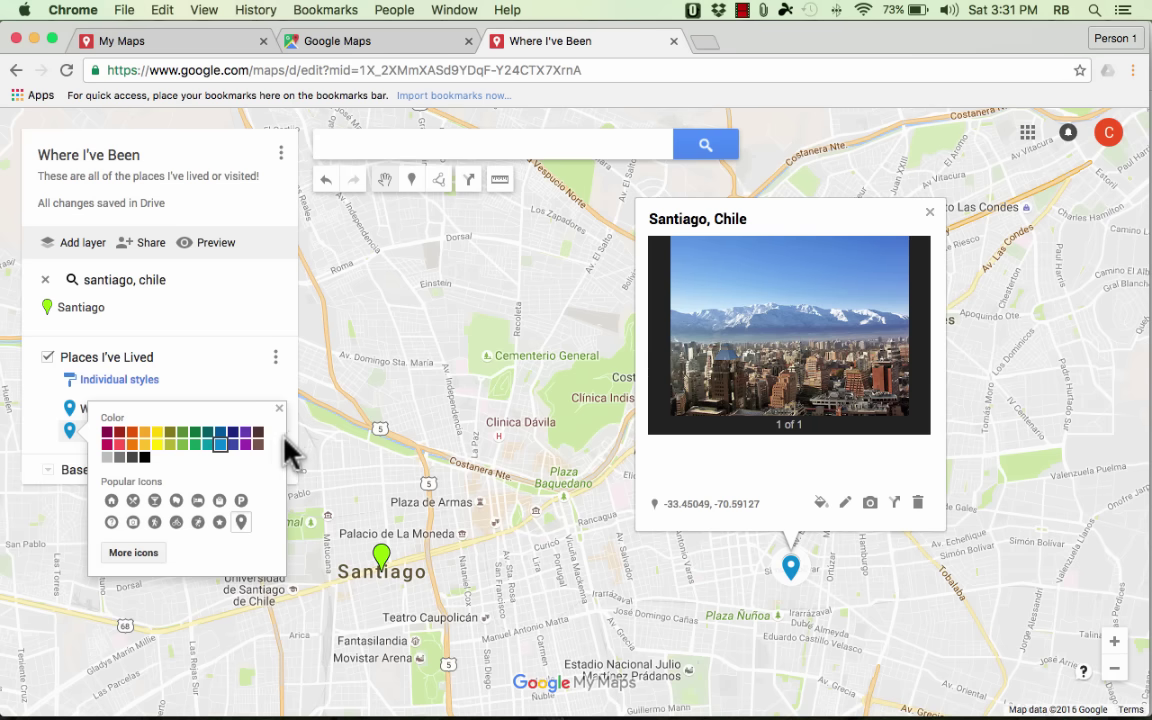
{"action": "left_click", "coordinate": [268, 433]}
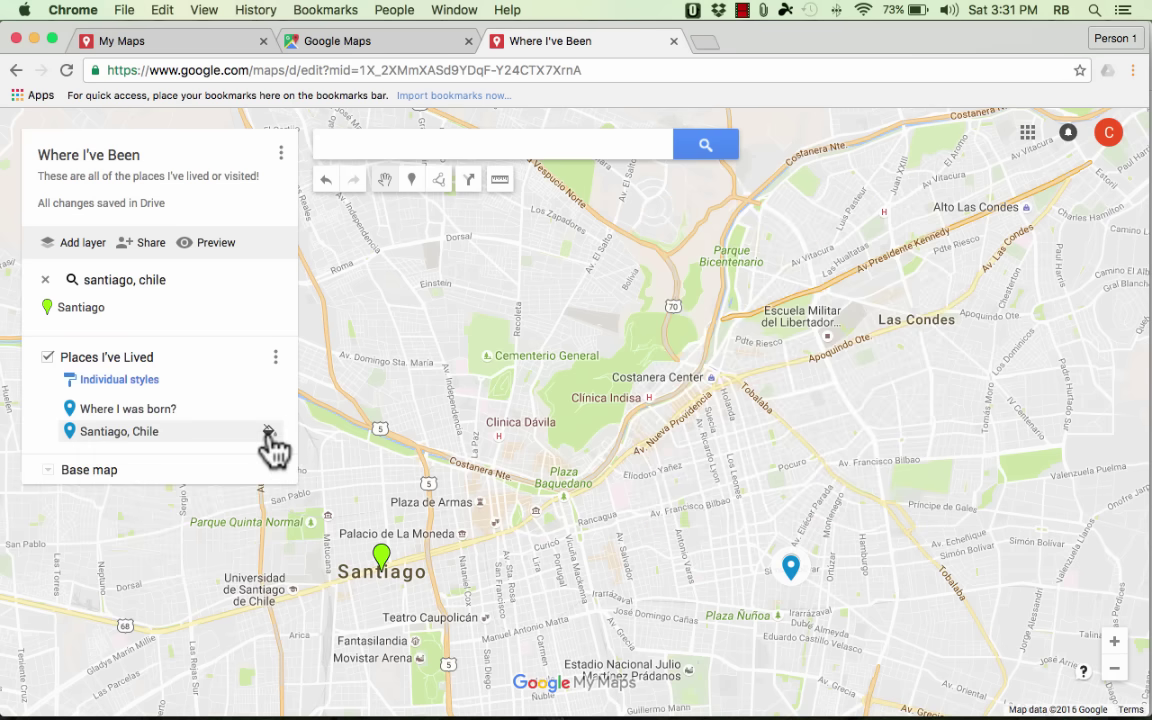
{"action": "left_click", "coordinate": [268, 433]}
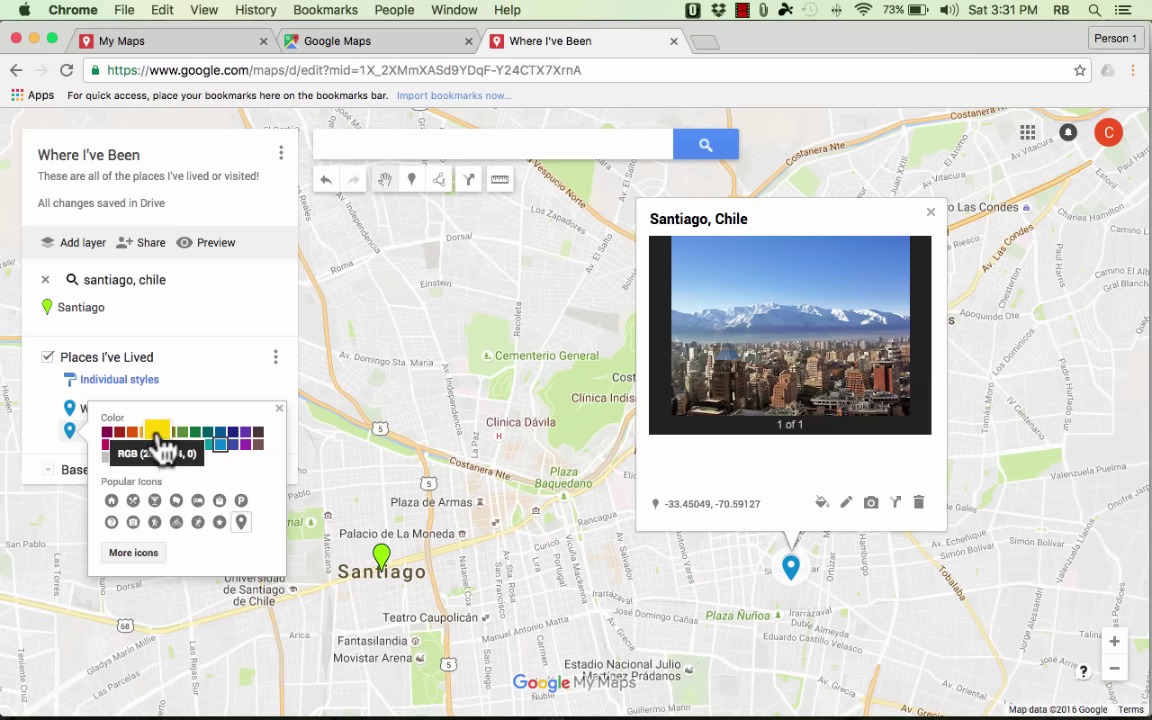
{"action": "left_click", "coordinate": [158, 433]}
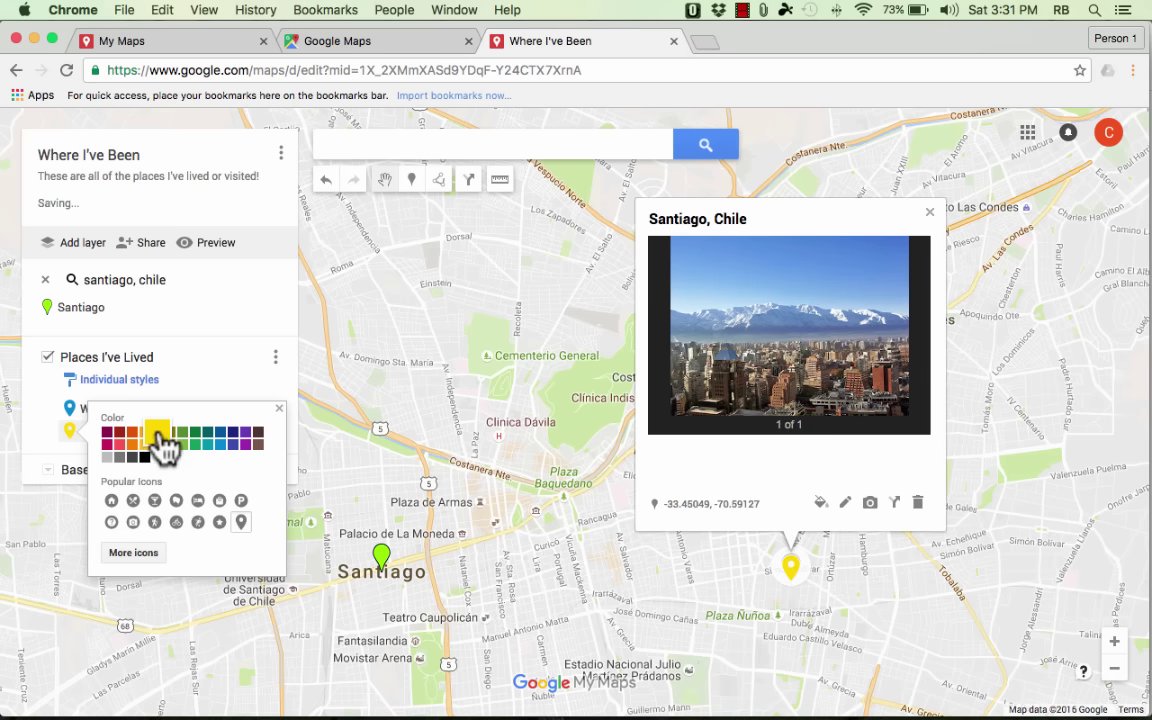
{"action": "left_click", "coordinate": [62, 460]}
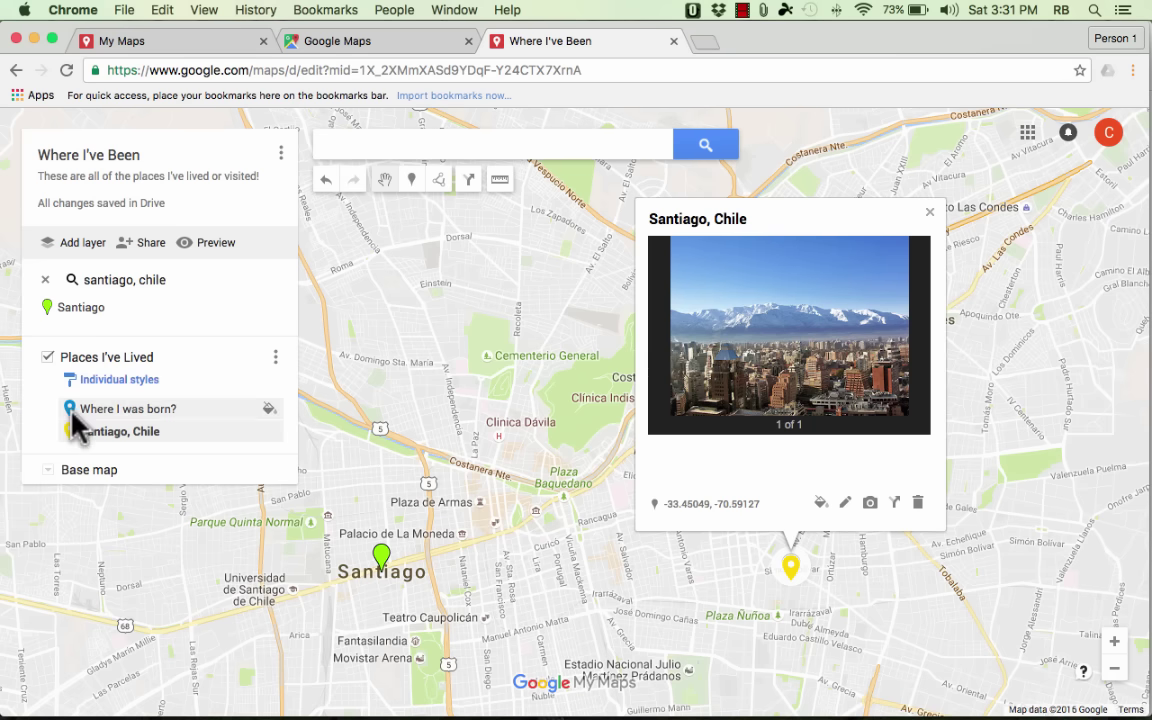
- Group the places in the "Places I've Lived" layer by Uniform style and select the All items entry
{"action": "left_click", "coordinate": [117, 382]}
{"action": "left_click", "coordinate": [218, 391]}
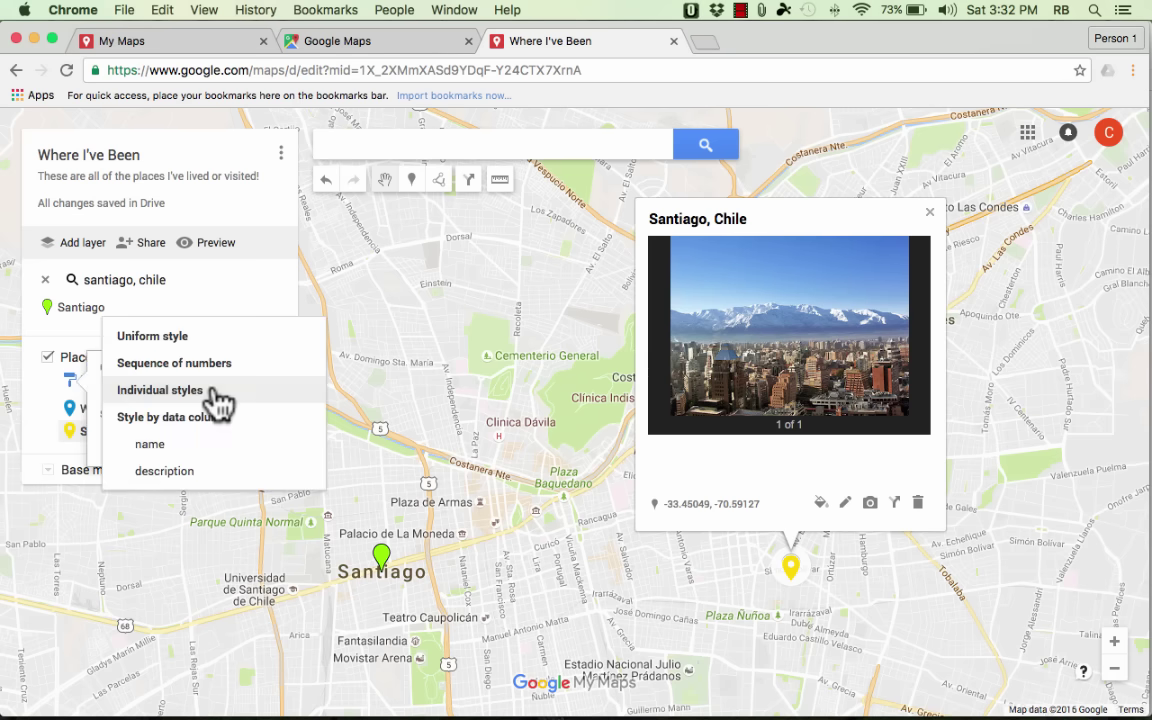
{"action": "left_click", "coordinate": [200, 272]}
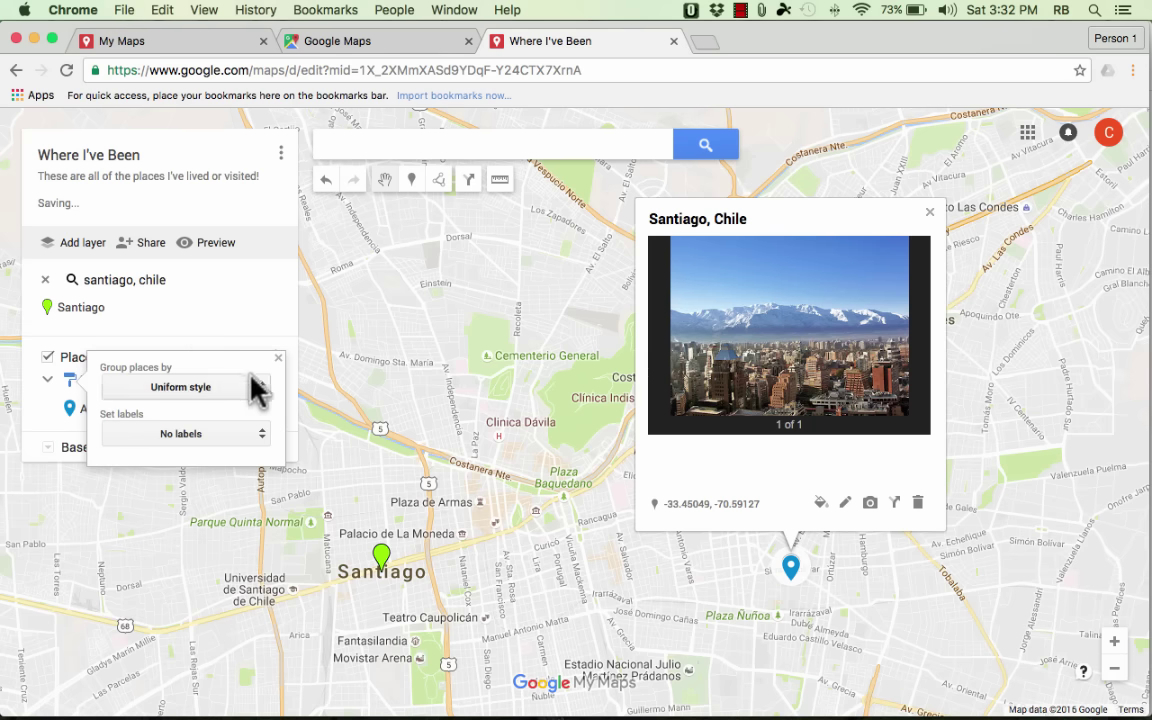
{"action": "left_click", "coordinate": [296, 345]}
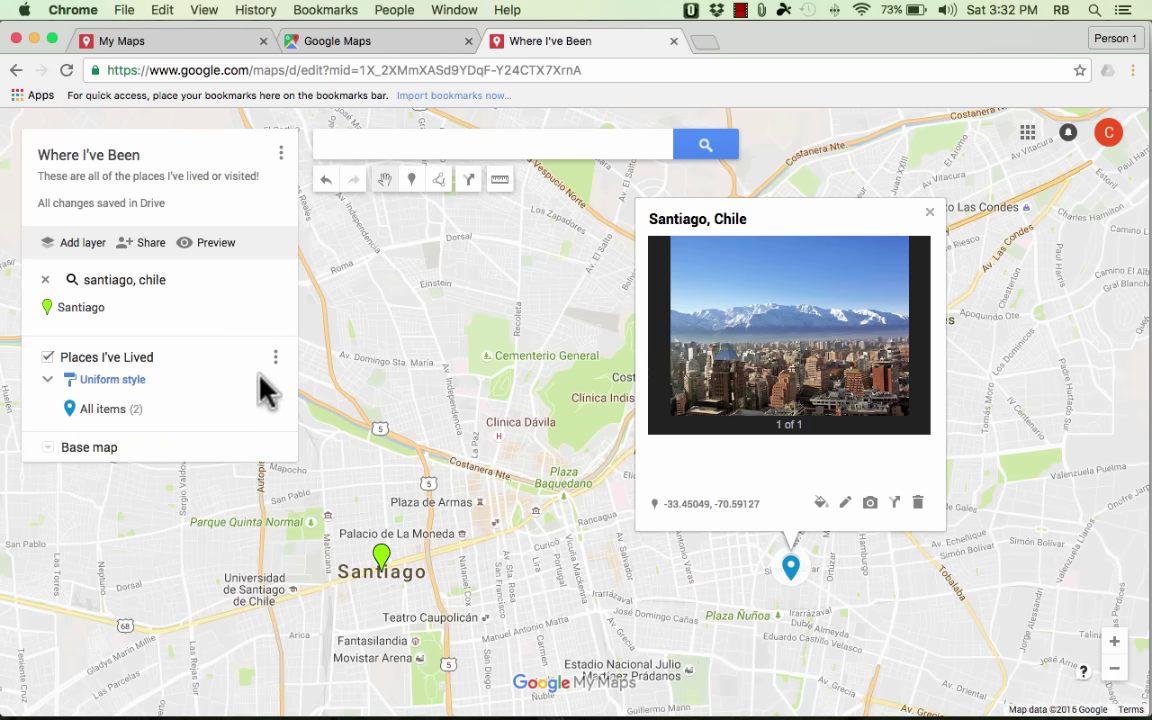
{"action": "left_click", "coordinate": [80, 408]}
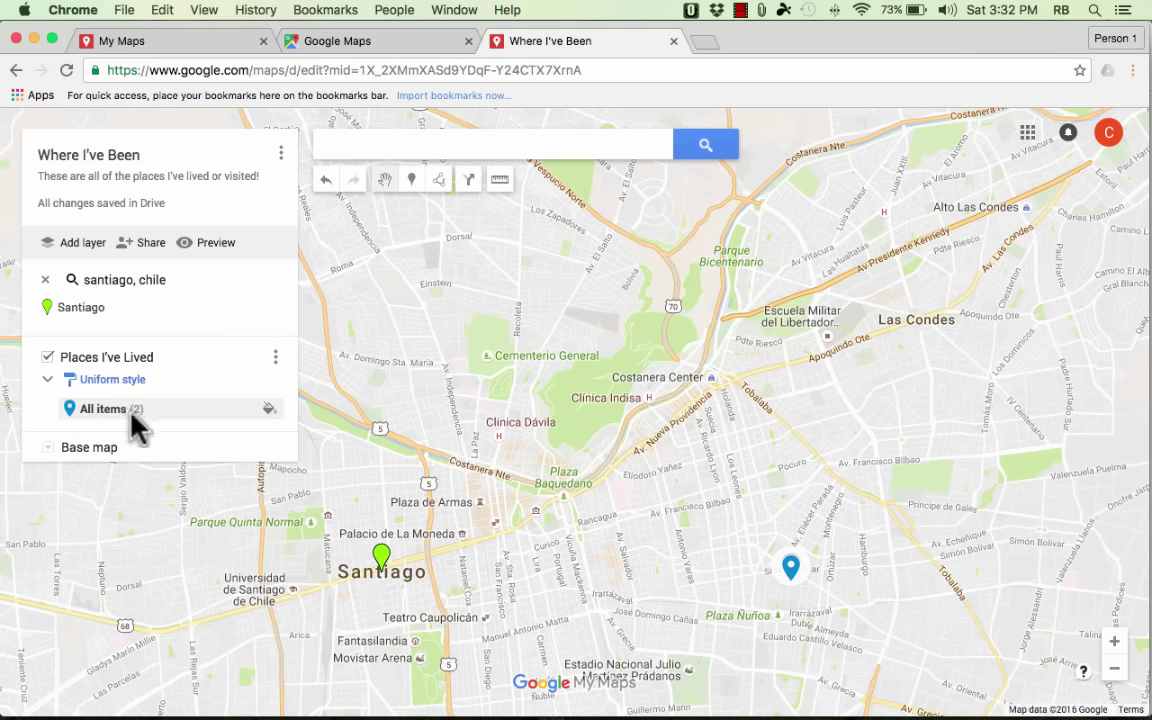
{"action": "scroll", "coordinate": [348, 484], "scroll_direction": "down", "scroll_amount": 2}
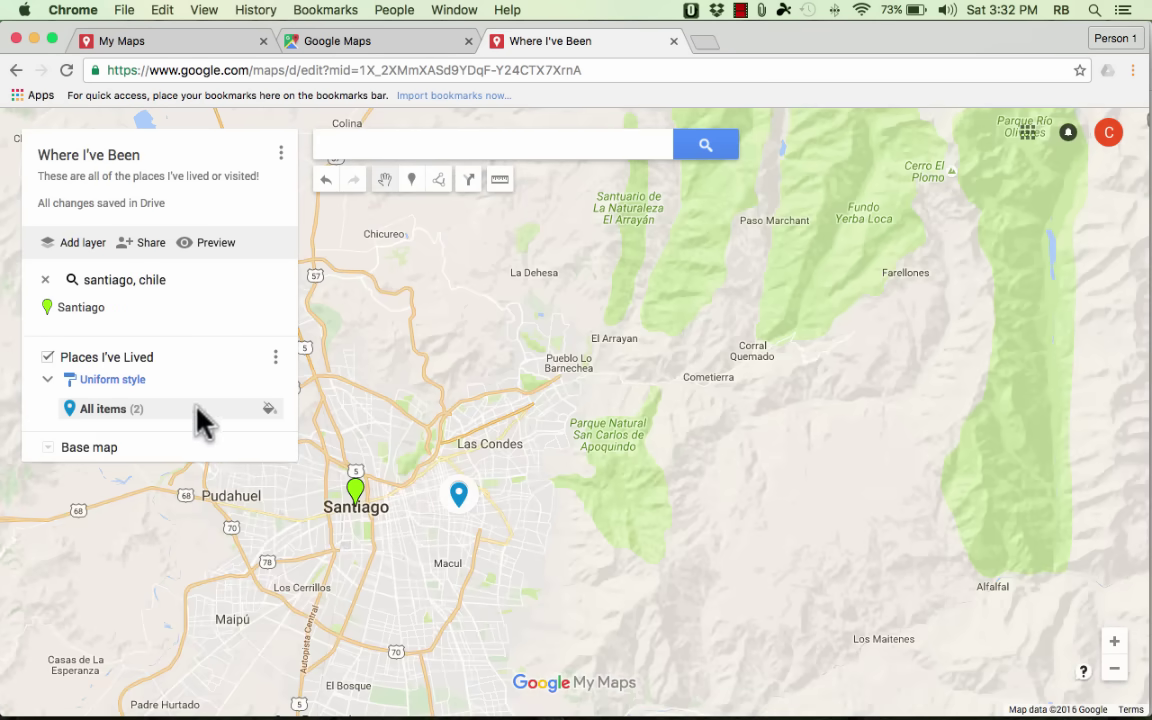
- Group the places in the "Places I've Lived" layer by Sequence of numbers
{"action": "left_click", "coordinate": [115, 380]}
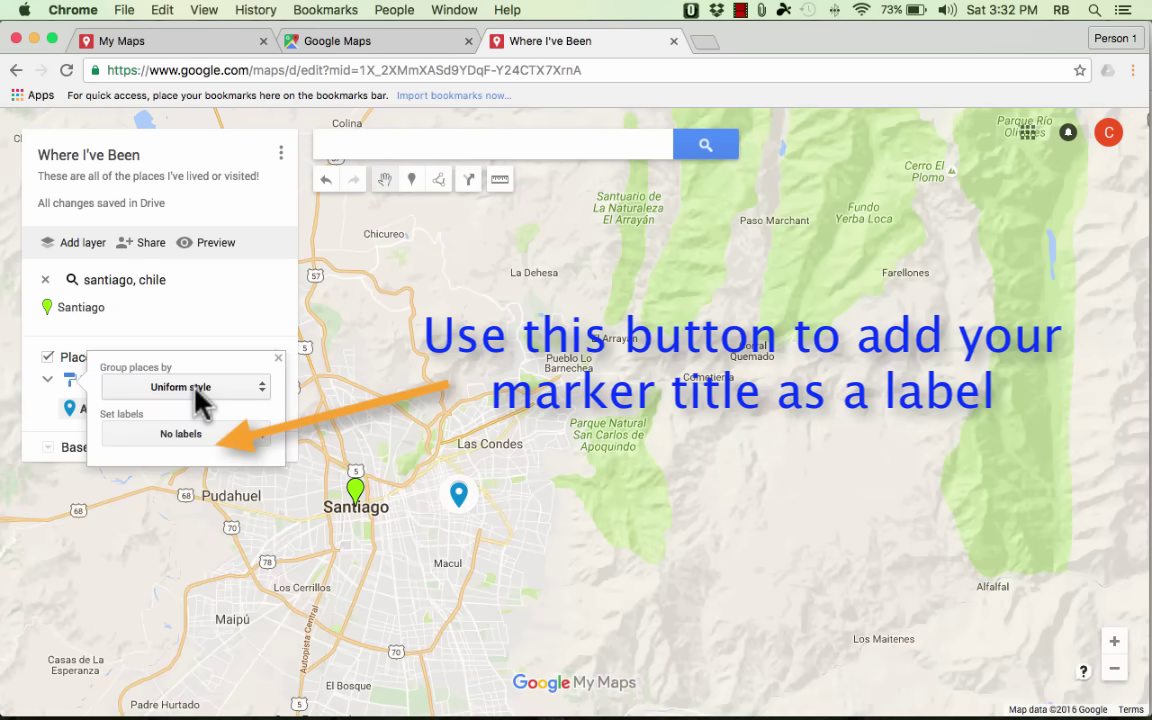
{"action": "left_click", "coordinate": [200, 398]}
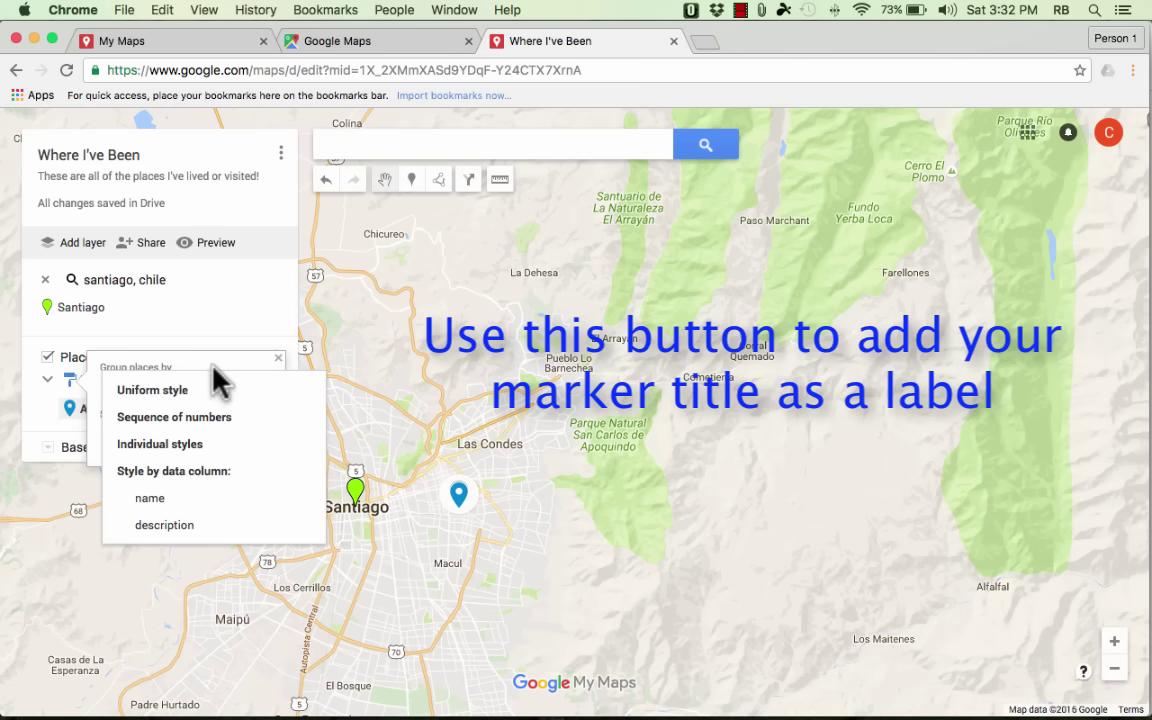
{"action": "left_click", "coordinate": [210, 420]}
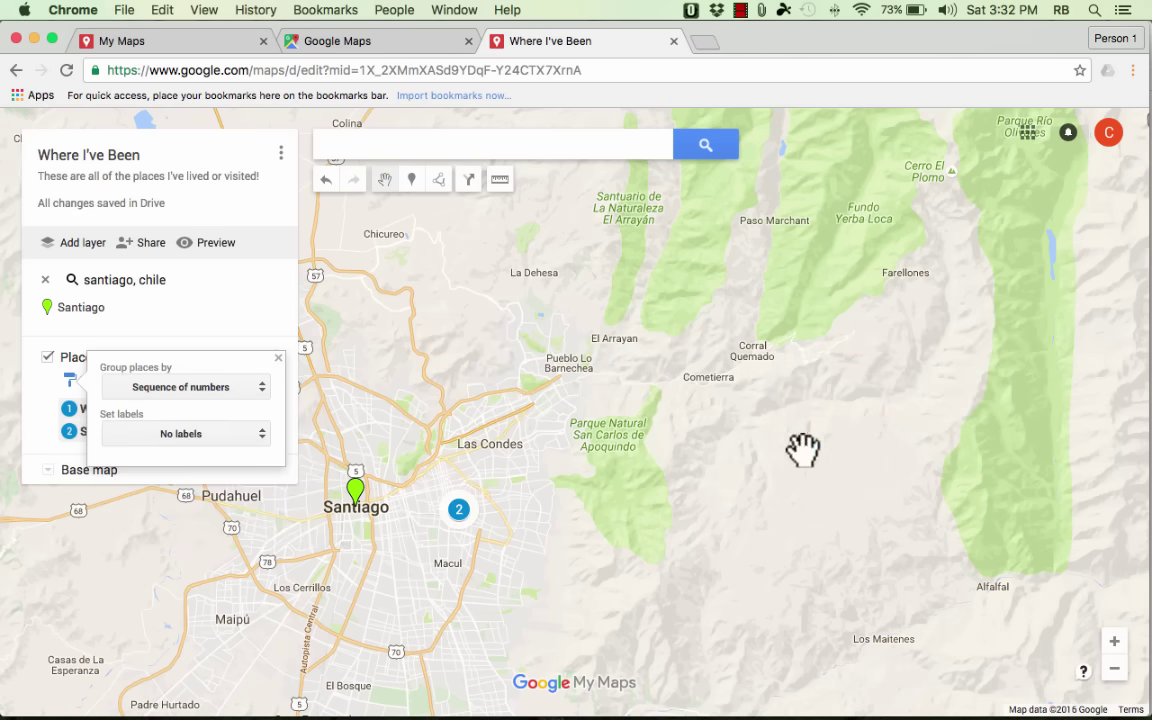
{"action": "left_click", "coordinate": [700, 410]}
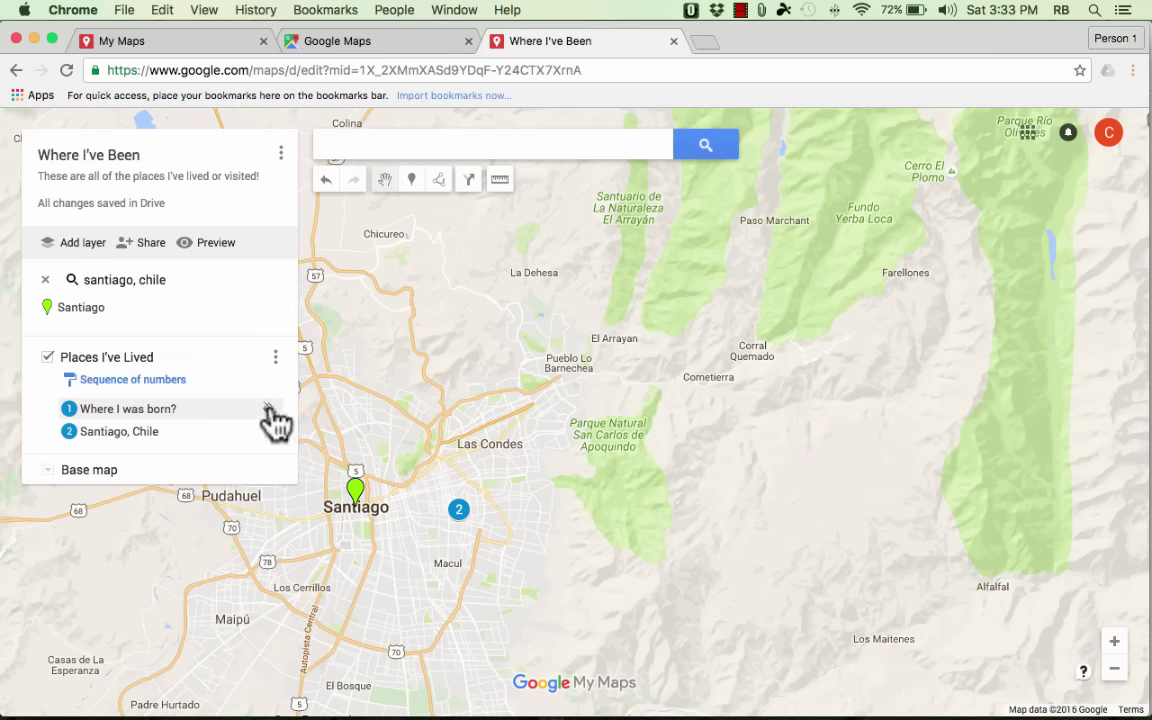
- Color the numbered markers of the "Places I've Lived" layer yellow
{"action": "left_click", "coordinate": [268, 409]}
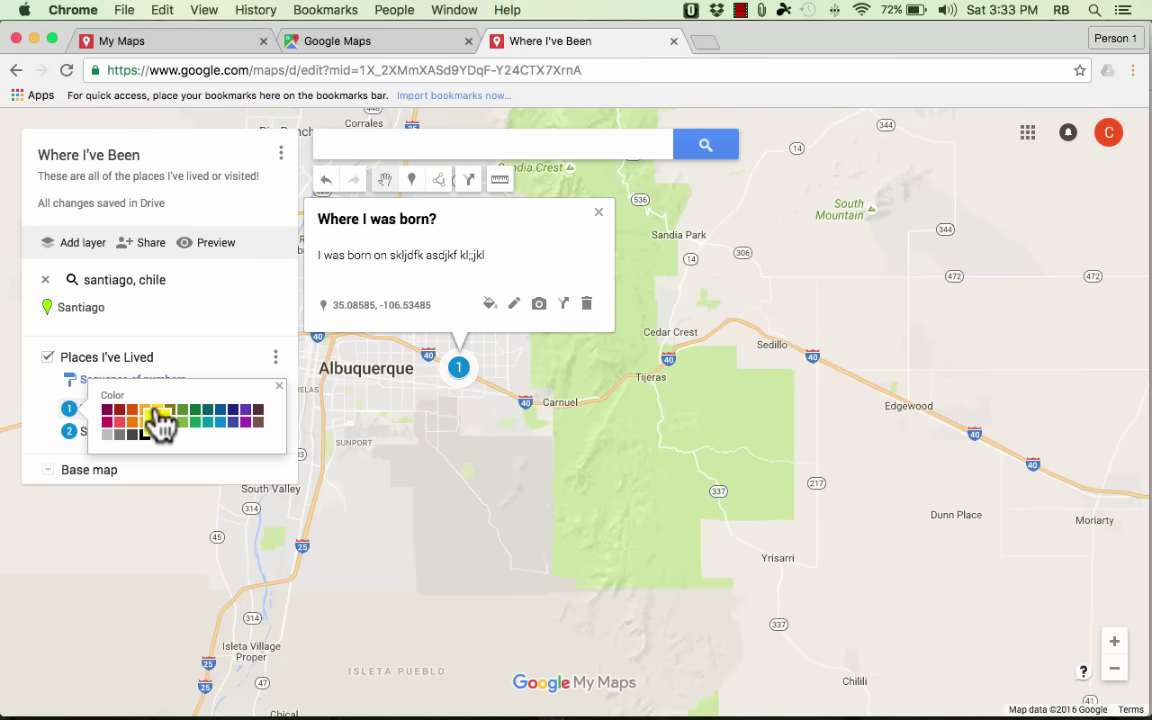
{"action": "left_click", "coordinate": [157, 421]}
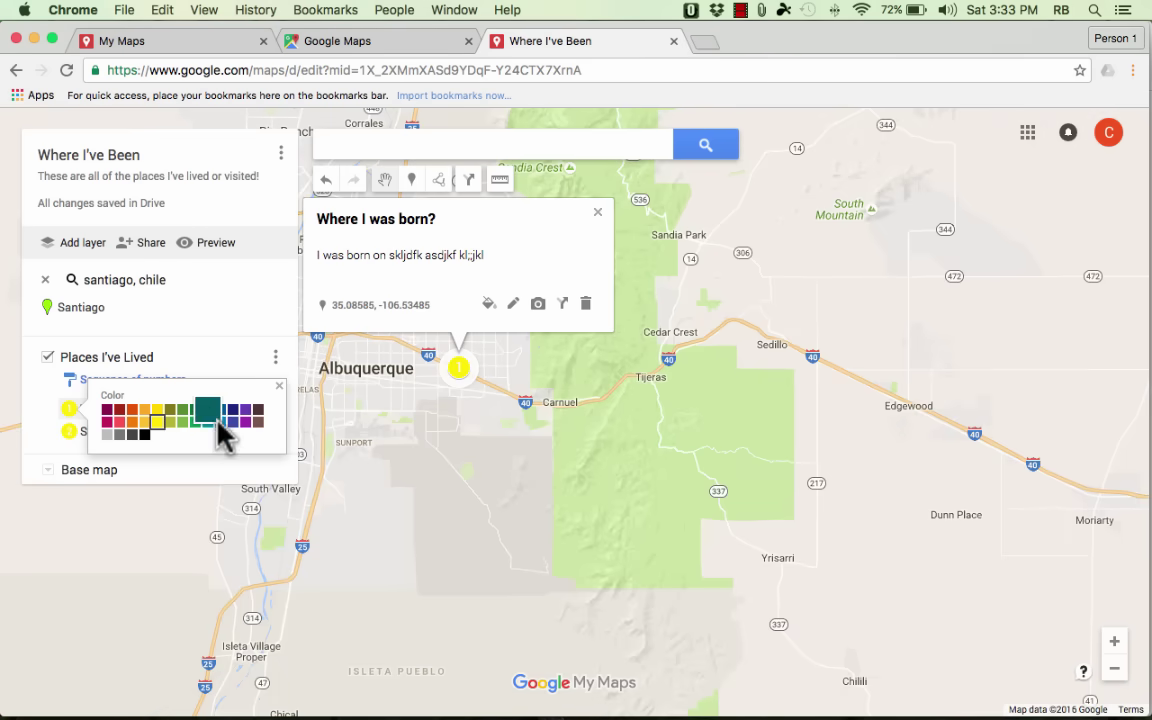
{"action": "left_click", "coordinate": [222, 435]}
- Color the numbered markers dark blue and close the details of the "Where I was born?" marker
{"action": "left_click", "coordinate": [268, 409]}
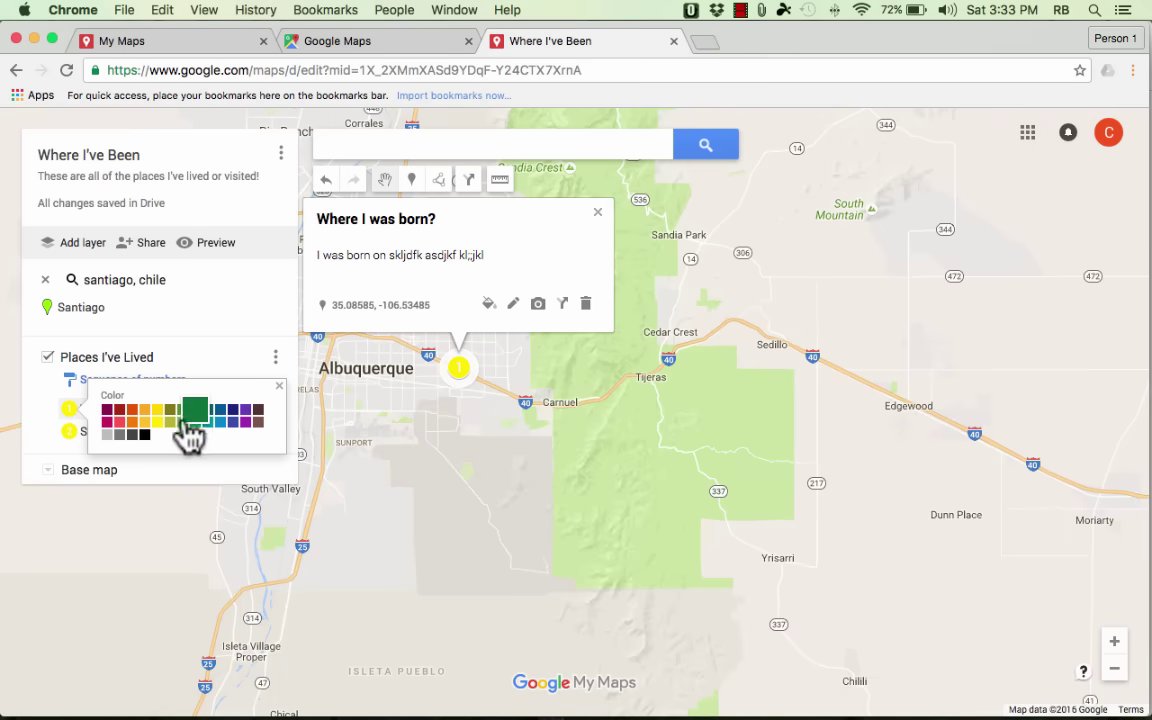
{"action": "left_click", "coordinate": [220, 409]}
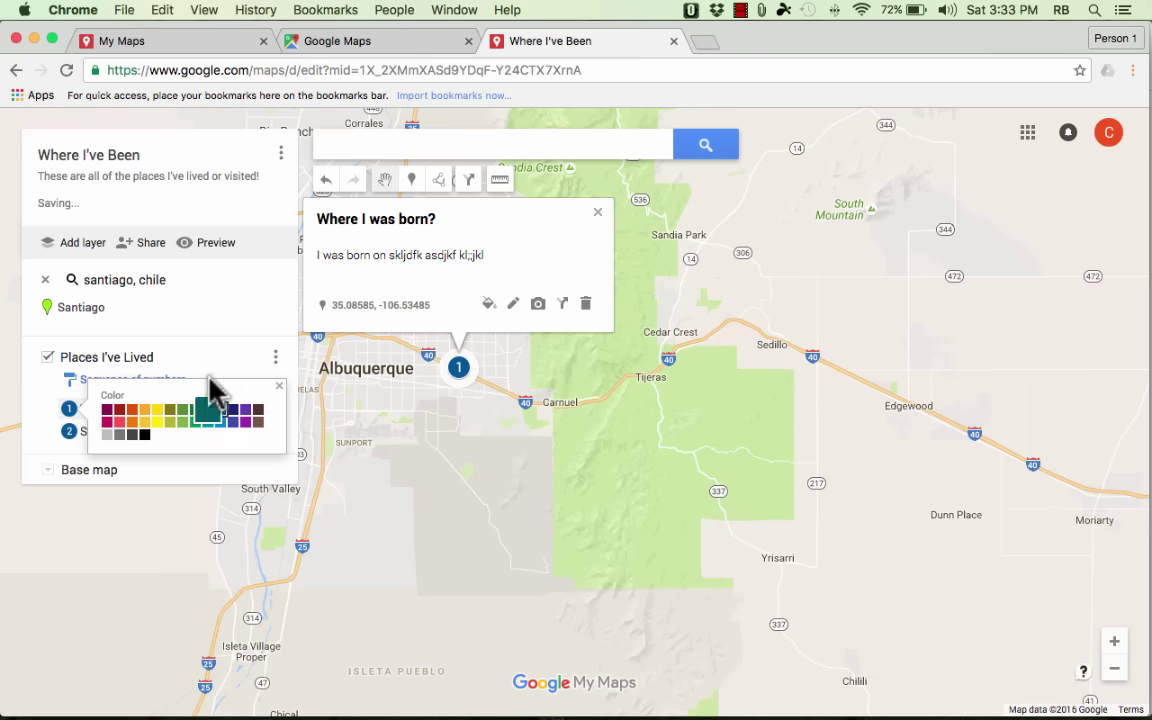
{"action": "left_click", "coordinate": [228, 340]}
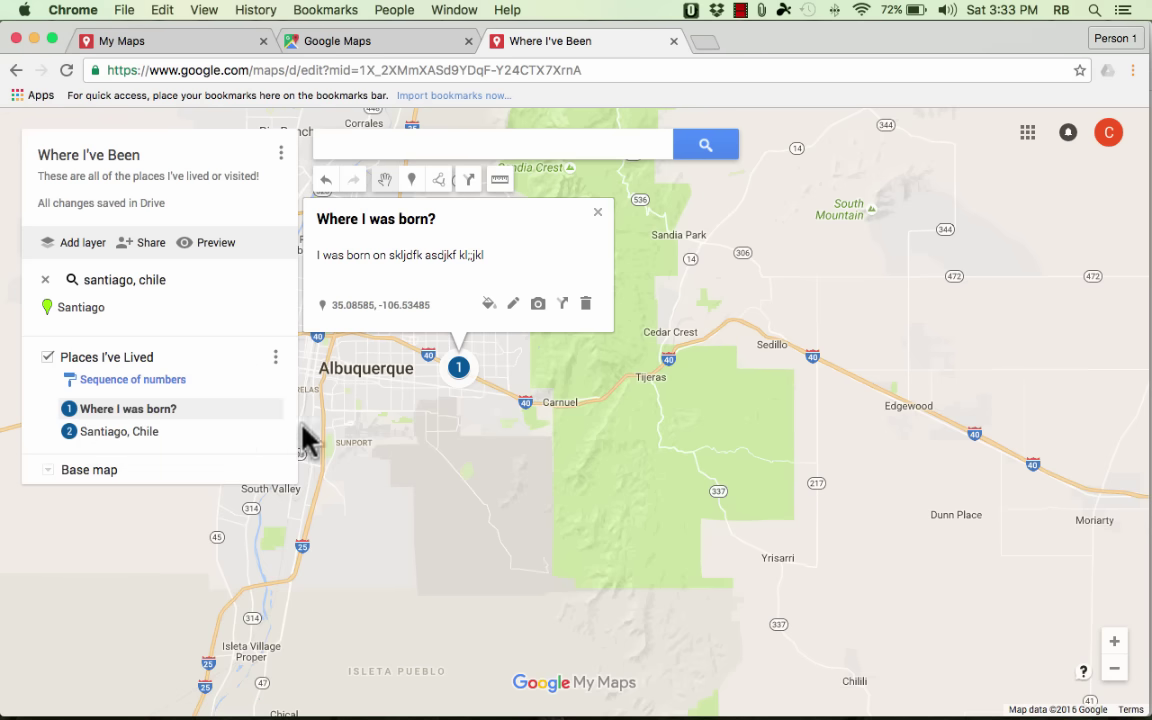
{"action": "left_click", "coordinate": [334, 476]}
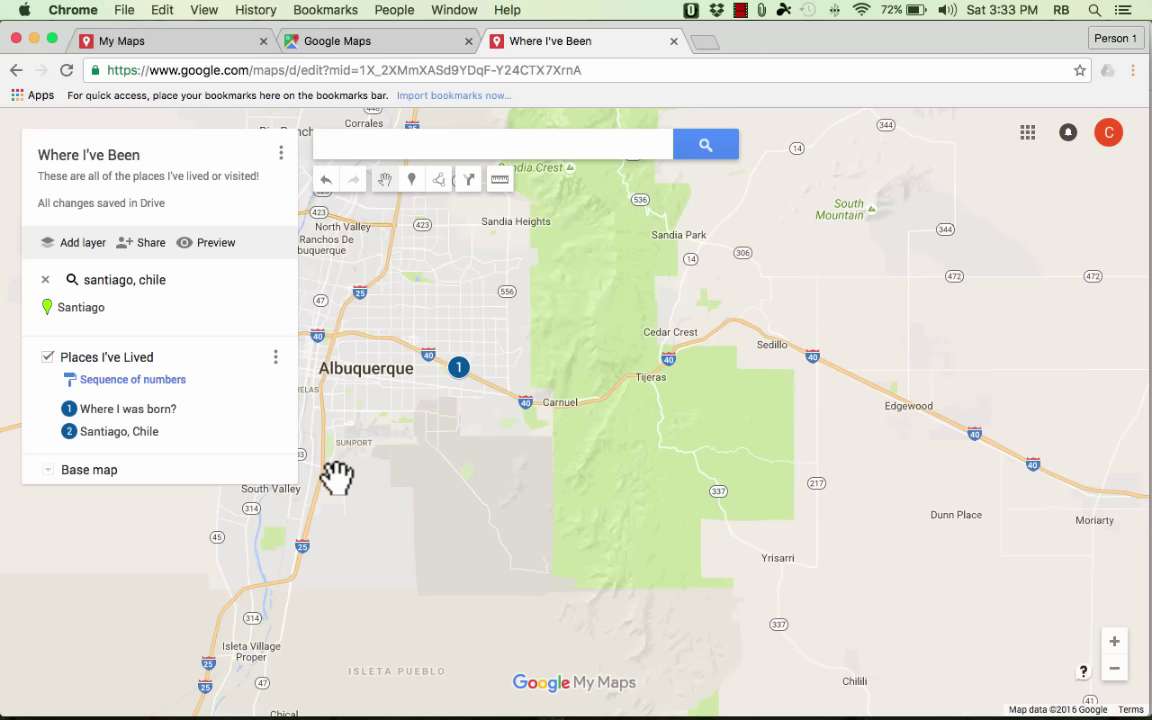
- View the details of the "Santiago, Chile" marker and those of the "Where I was born?" marker
{"action": "left_click", "coordinate": [112, 430]}
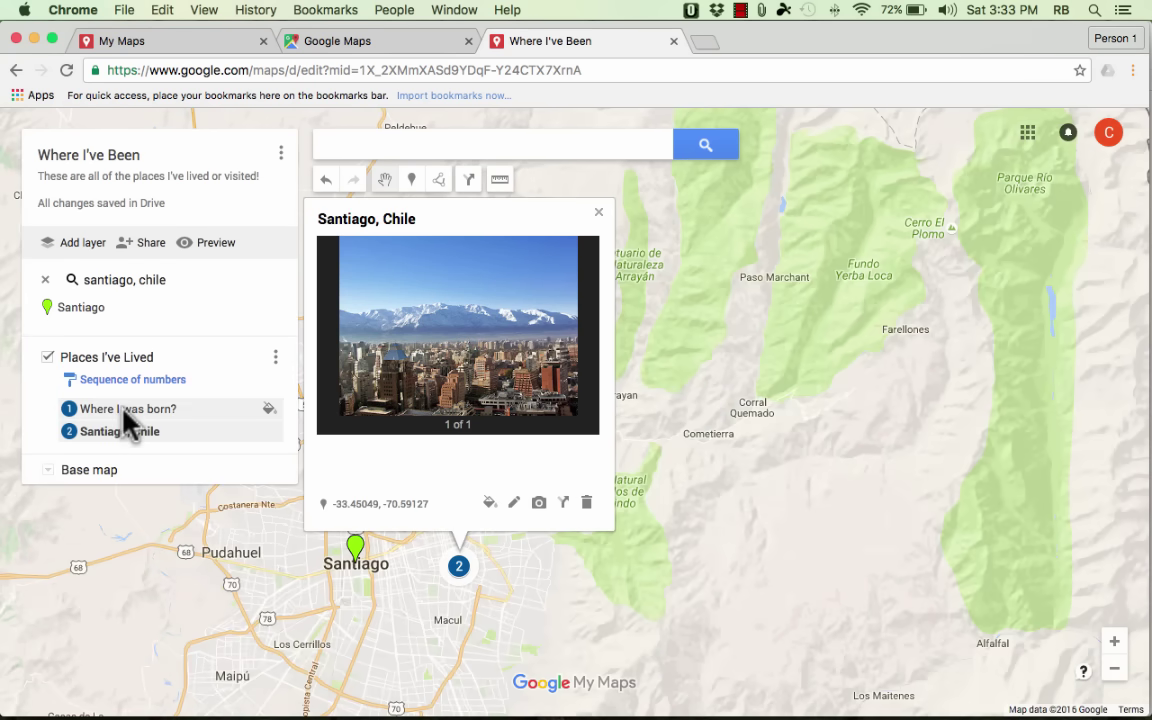
{"action": "key", "text": "Escape"}
{"action": "left_click", "coordinate": [154, 411]}
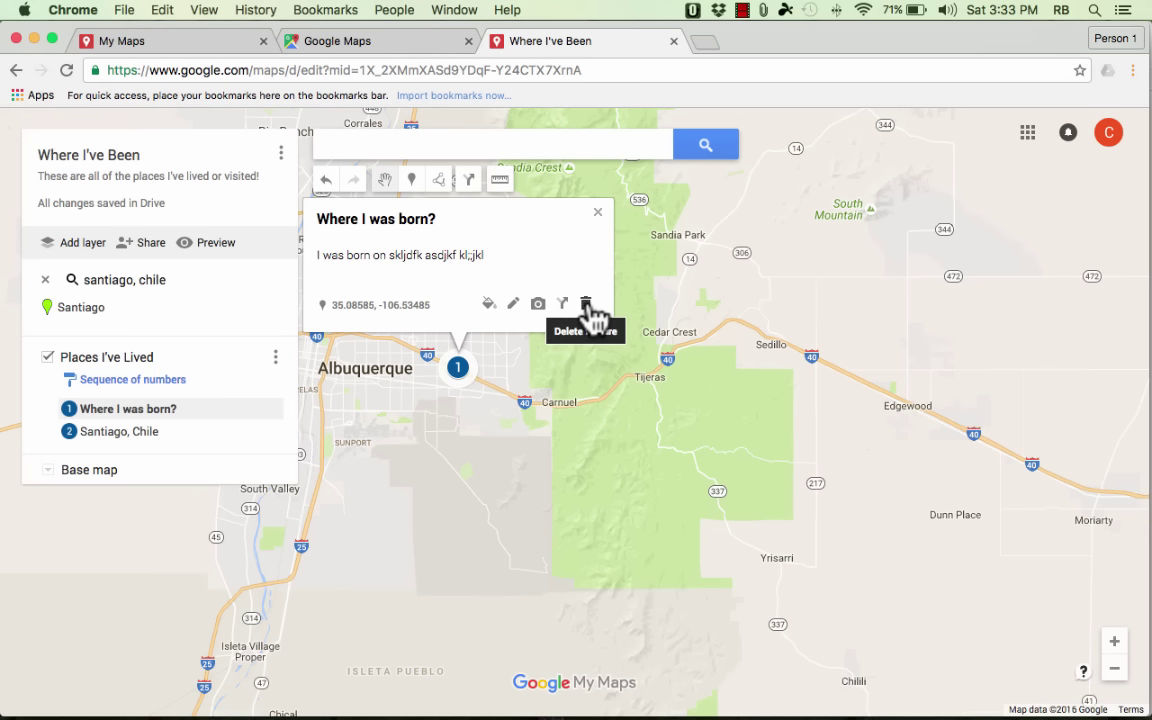
- Close the marker details and add a new layer named "Placed I've Visited"
{"action": "left_click", "coordinate": [598, 215]}
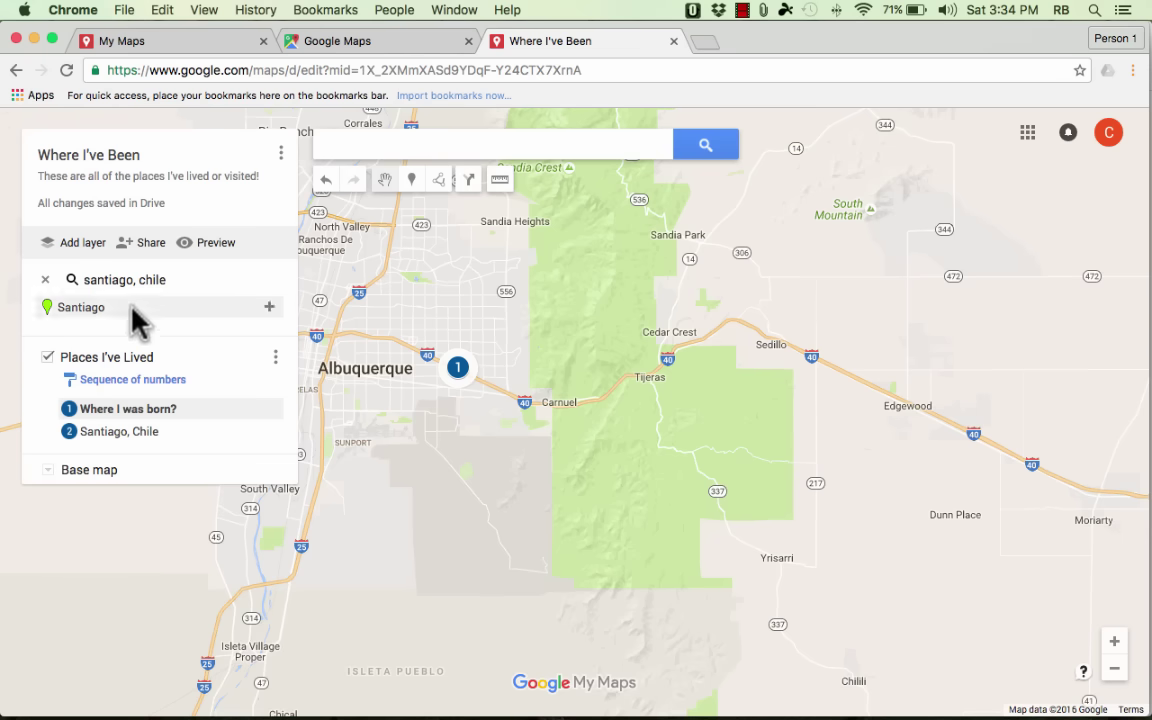
{"action": "left_click", "coordinate": [84, 245]}
{"action": "left_click", "coordinate": [112, 478]}
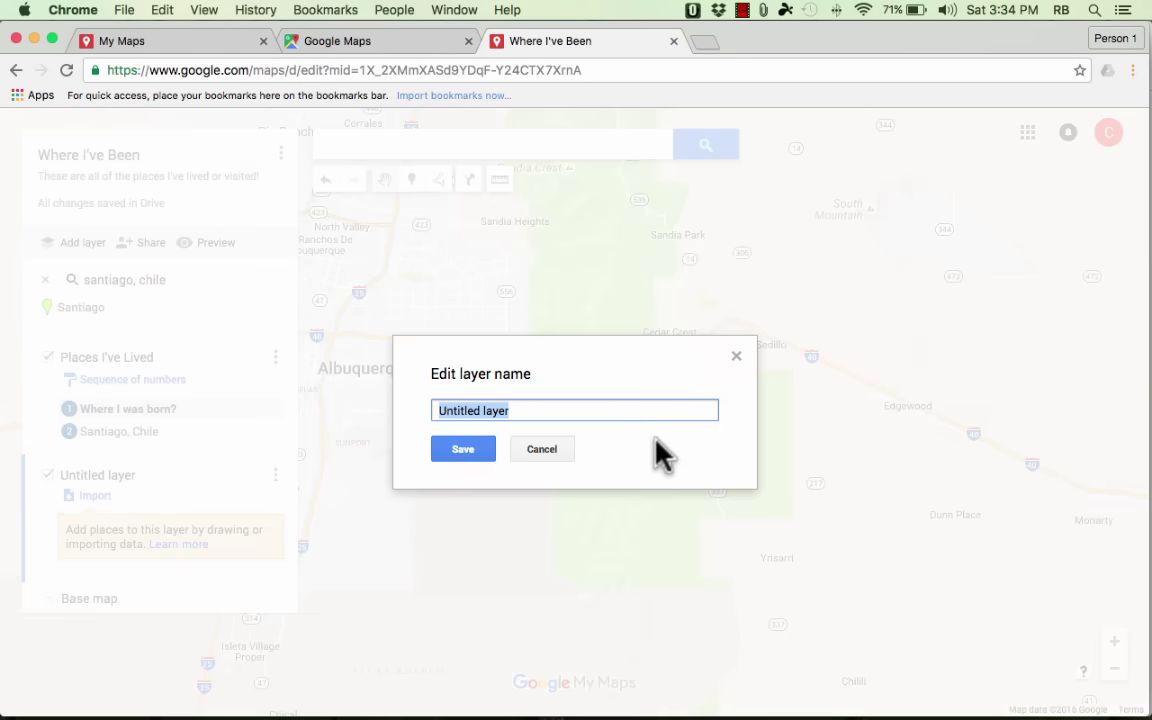
{"action": "type", "text": "Placed I've Visited"}
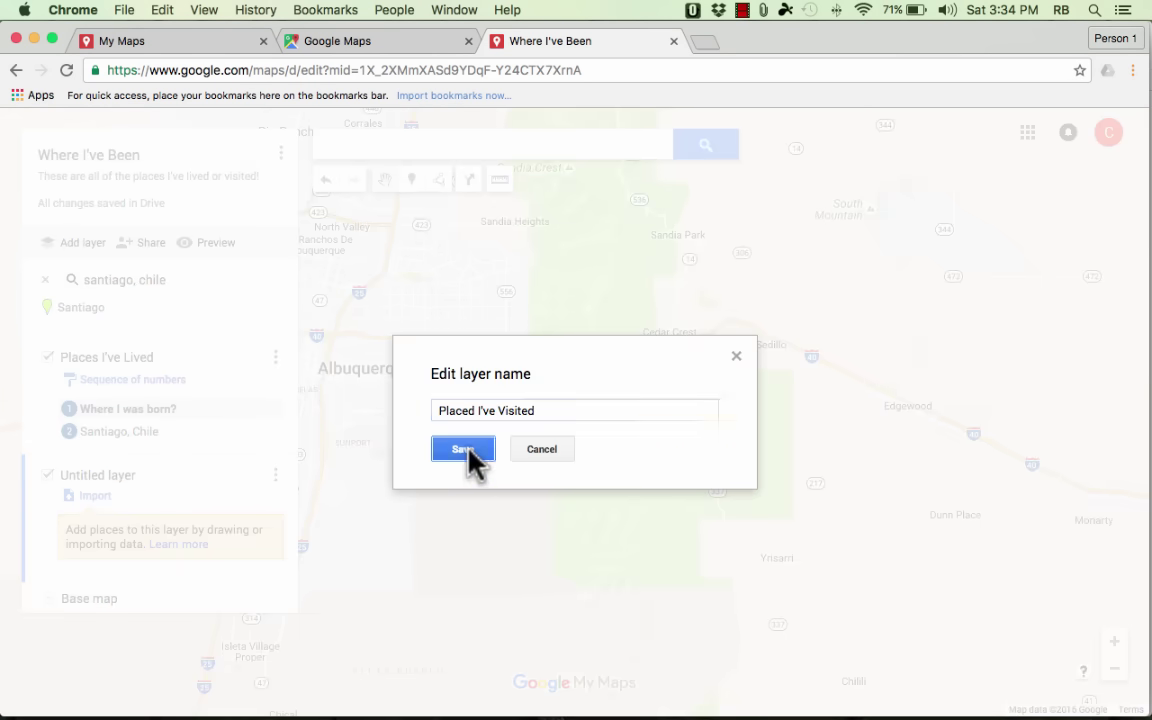
{"action": "left_click", "coordinate": [475, 460]}
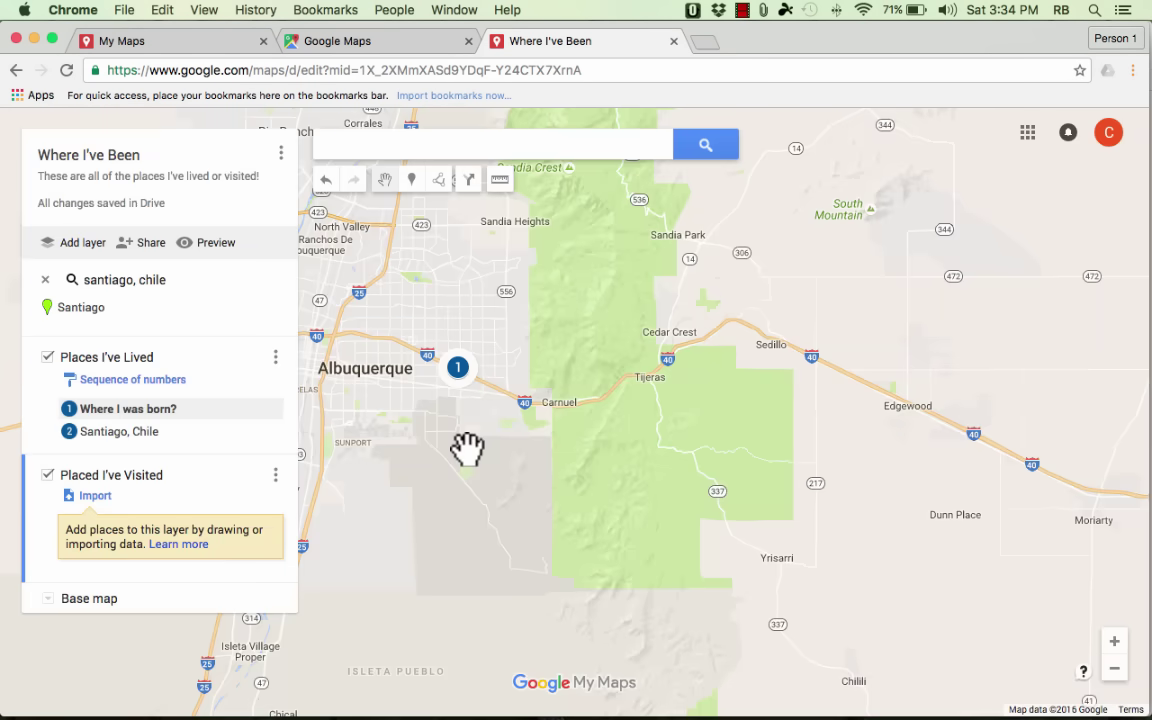
- Search for Seattle, WA and add it as a marker to the "Placed I've Visited" layer
{"action": "left_click", "coordinate": [456, 145]}
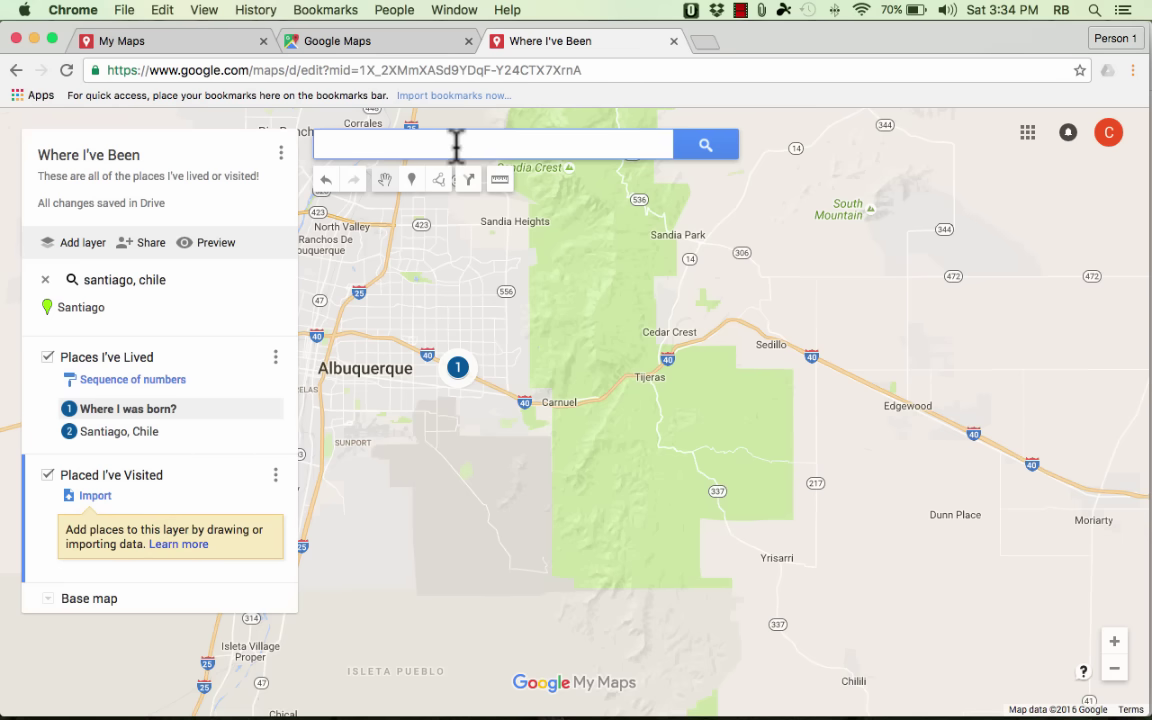
{"action": "type", "text": "seattle, w"}
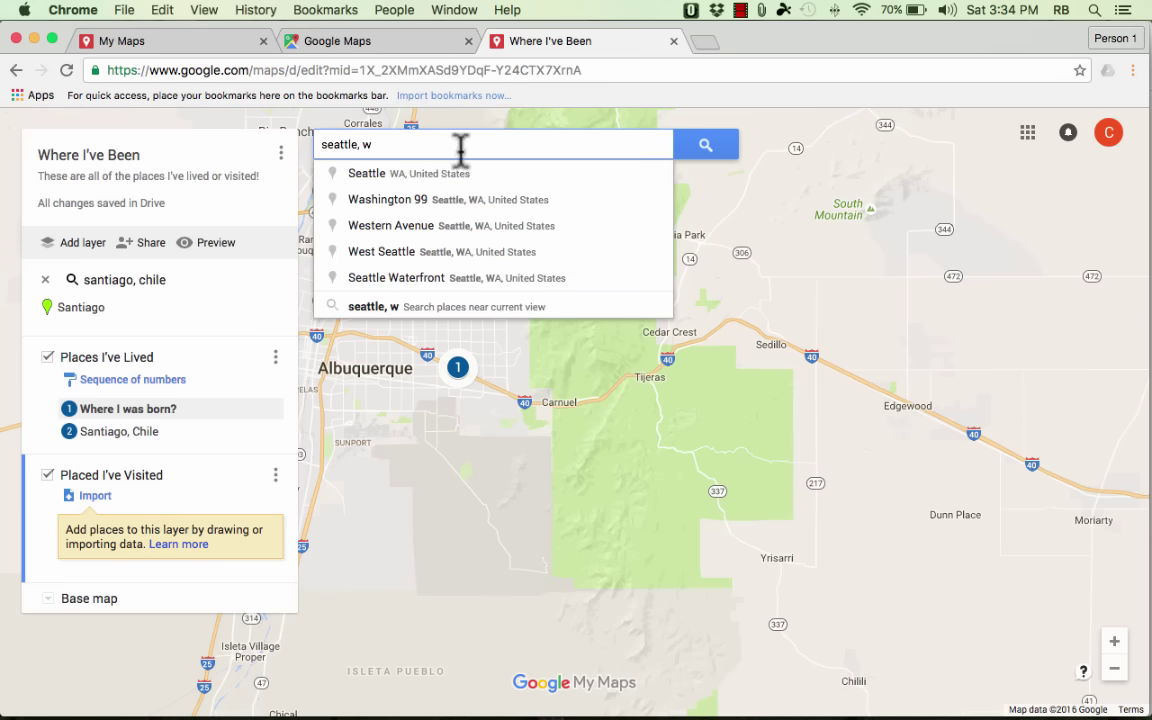
{"action": "left_click", "coordinate": [458, 173]}
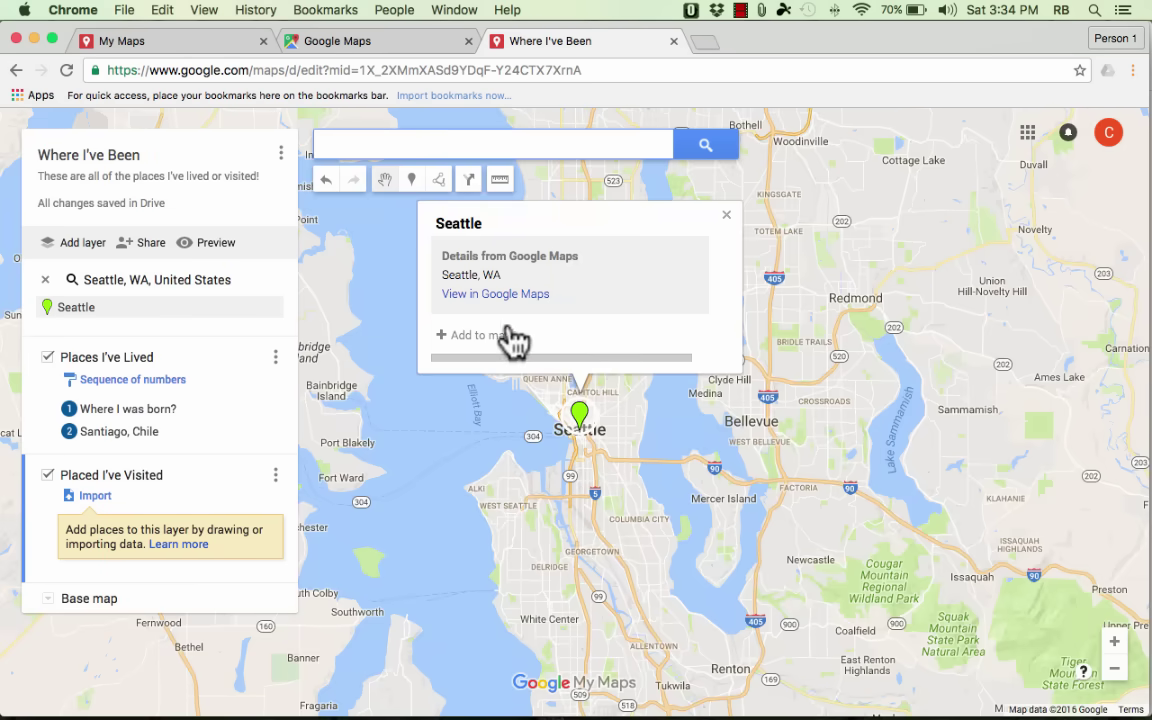
{"action": "left_click", "coordinate": [479, 337]}
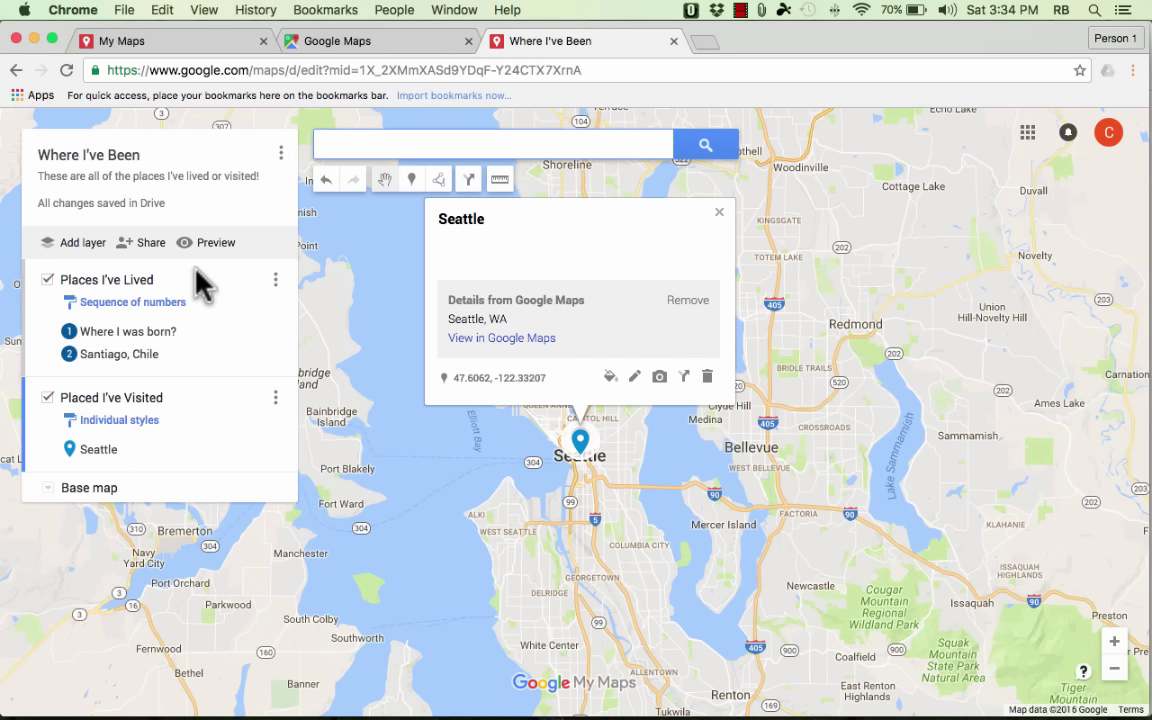
- Make "Places I've Lived" the active layer and place a marker north of Seattle, keeping its default name
{"action": "left_click", "coordinate": [138, 288]}
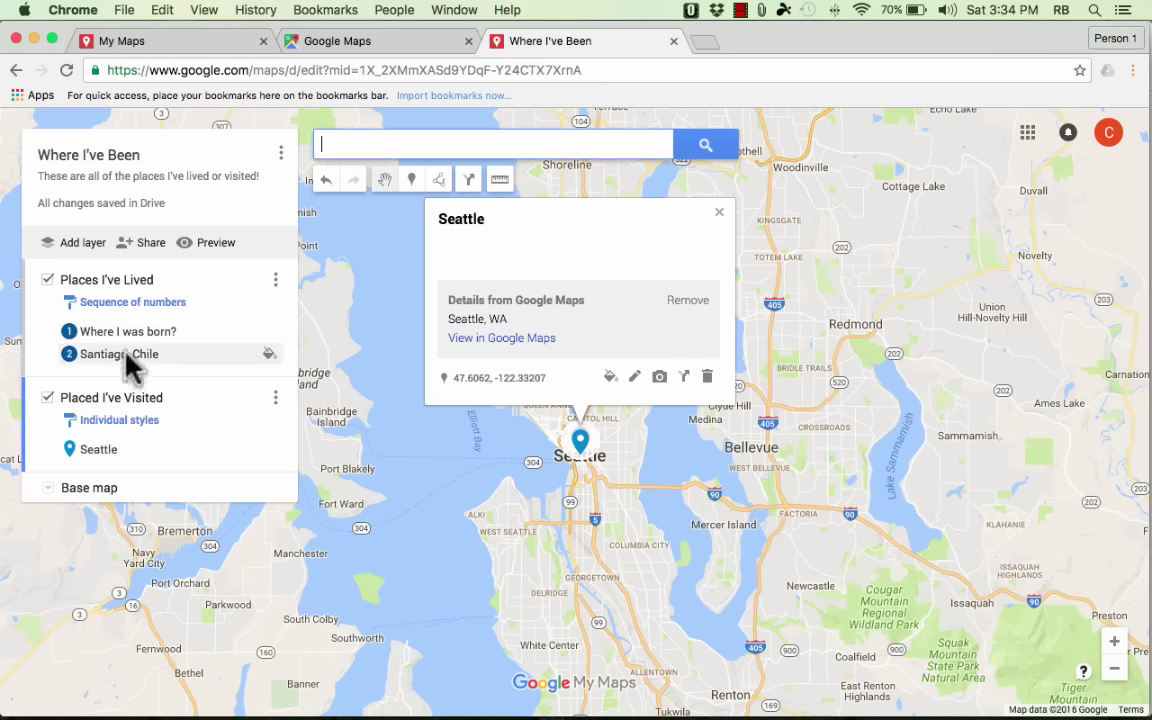
{"action": "left_click", "coordinate": [132, 395]}
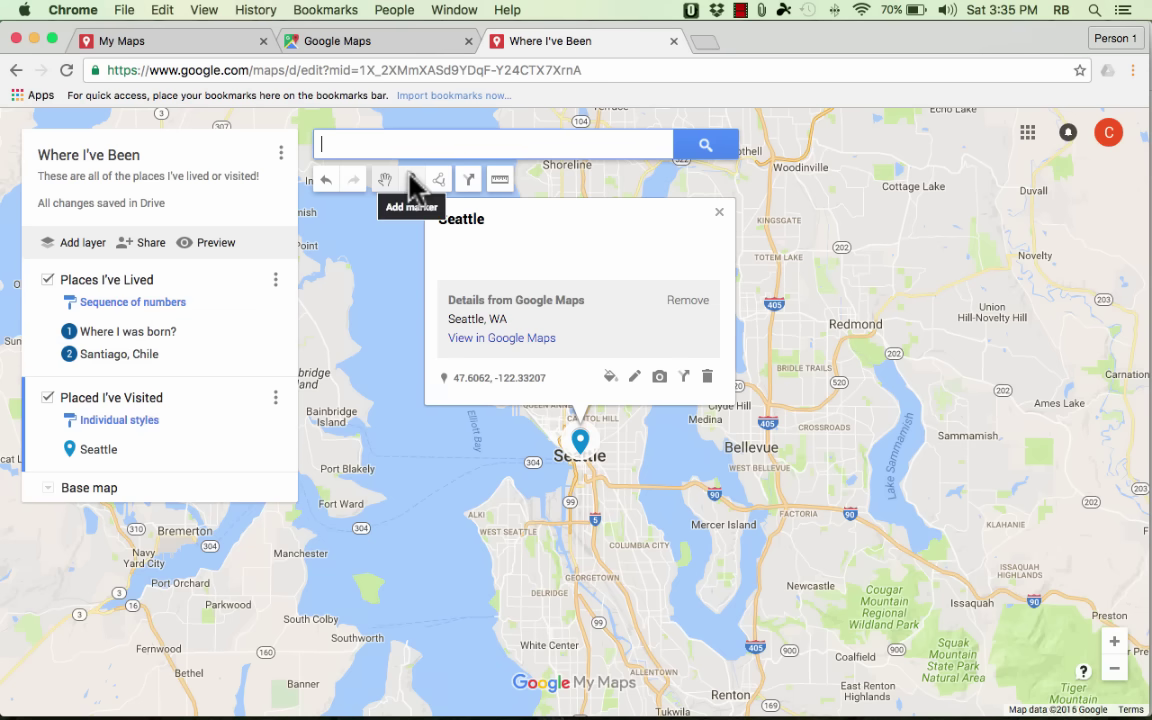
{"action": "left_click", "coordinate": [100, 292]}
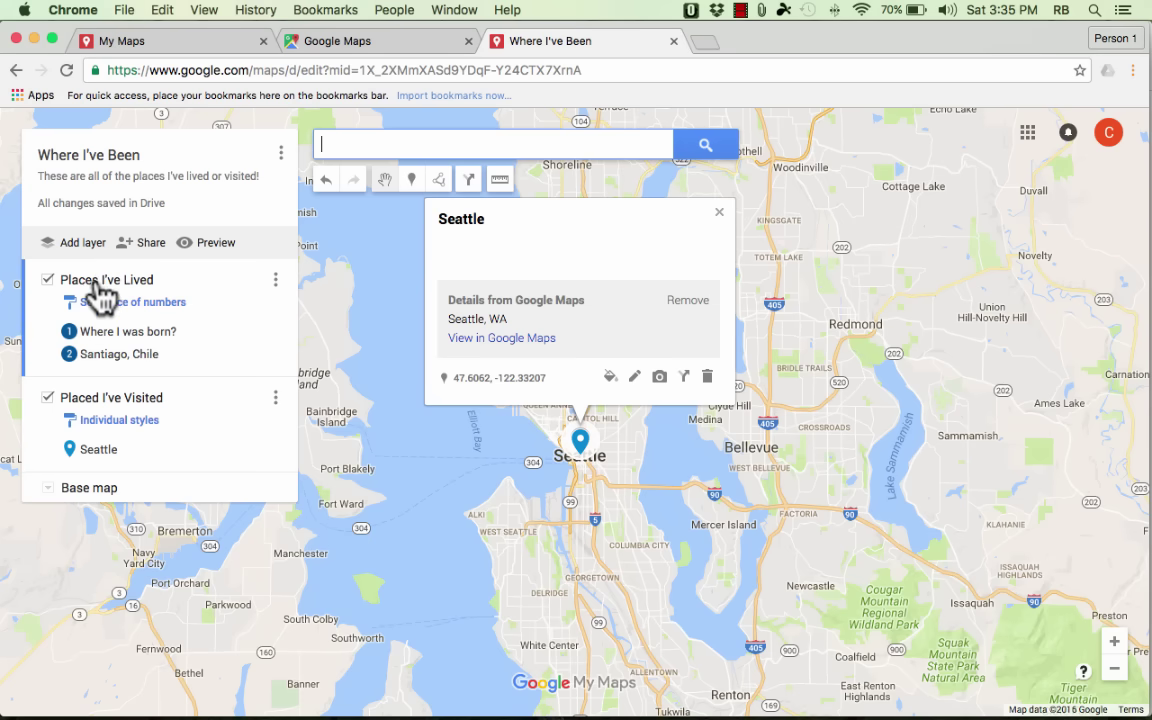
{"action": "left_click", "coordinate": [411, 182]}
{"action": "left_click", "coordinate": [633, 240]}
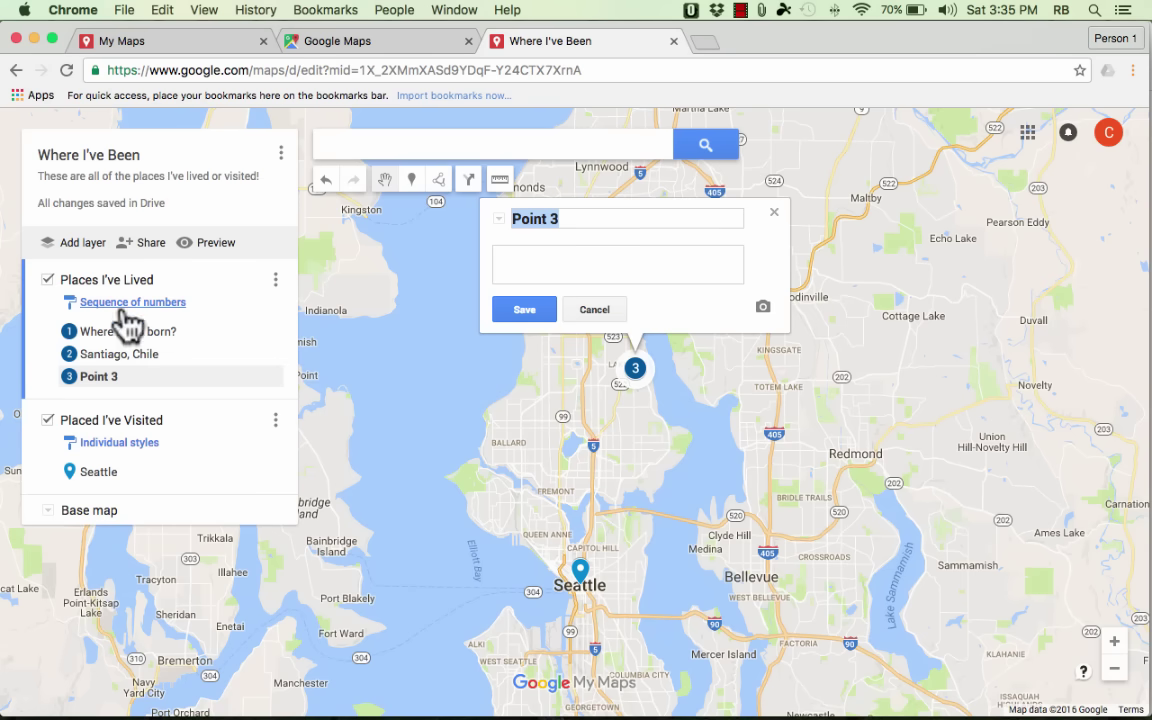
{"action": "left_click", "coordinate": [447, 270]}
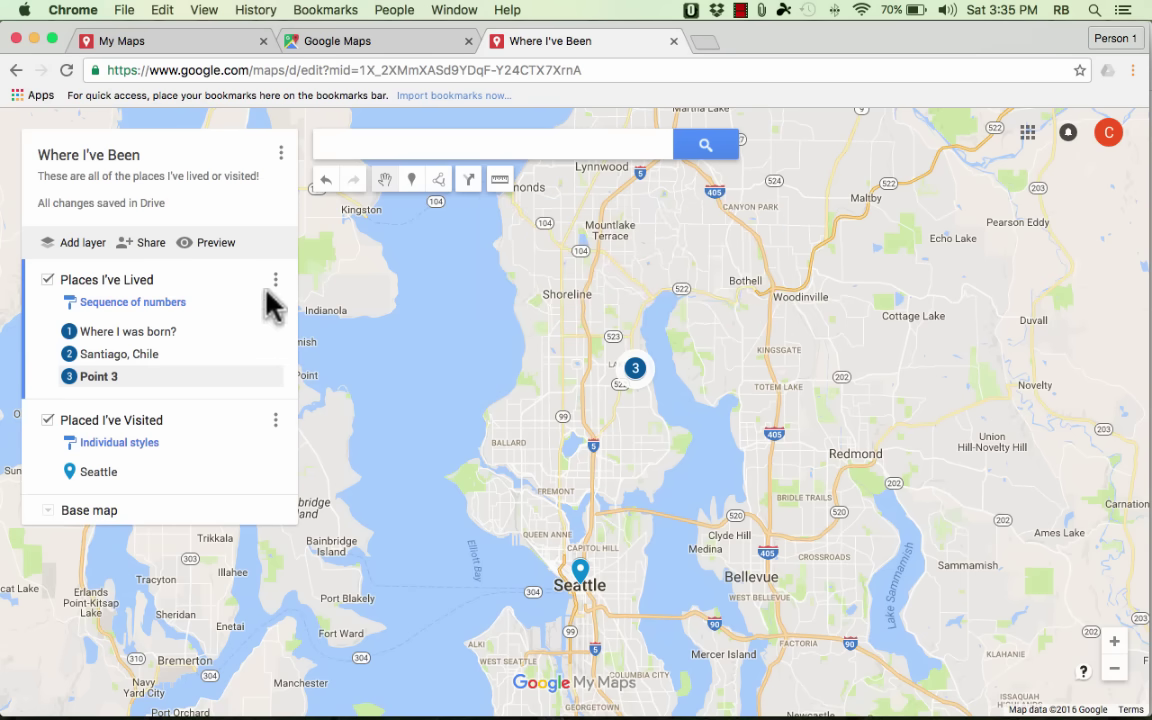
- Delete the "Point 3" marker from the "Places I've Lived" layer
{"action": "right_click", "coordinate": [108, 380]}
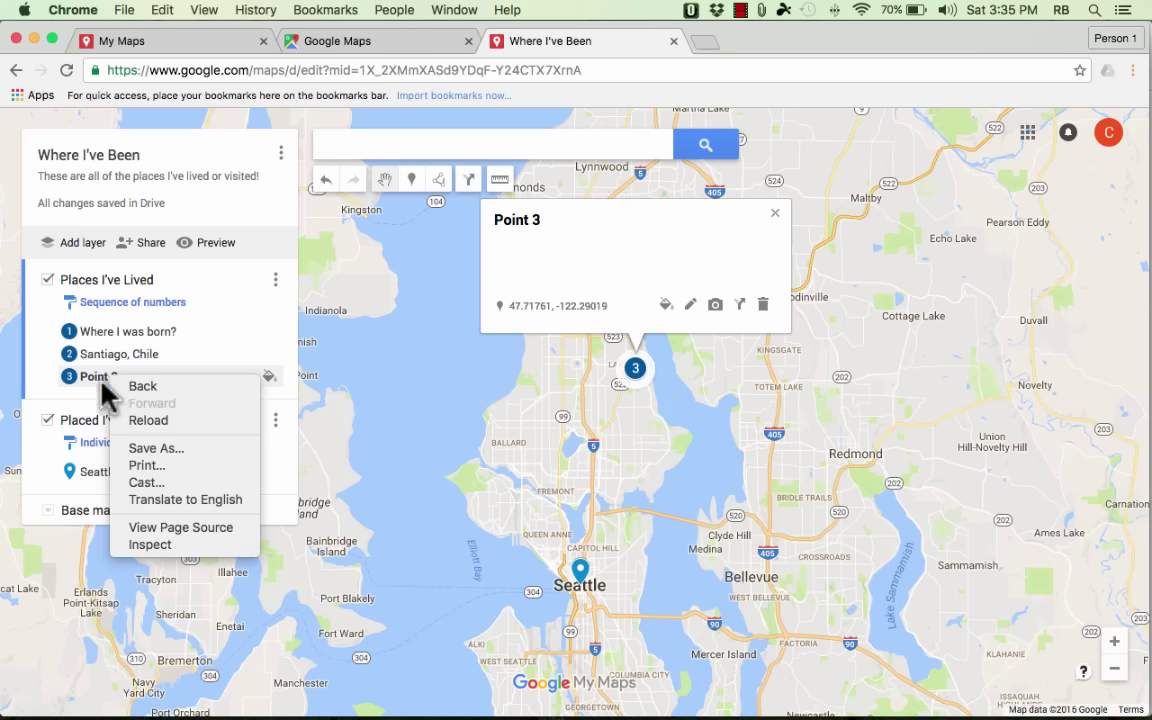
{"action": "left_click", "coordinate": [96, 380]}
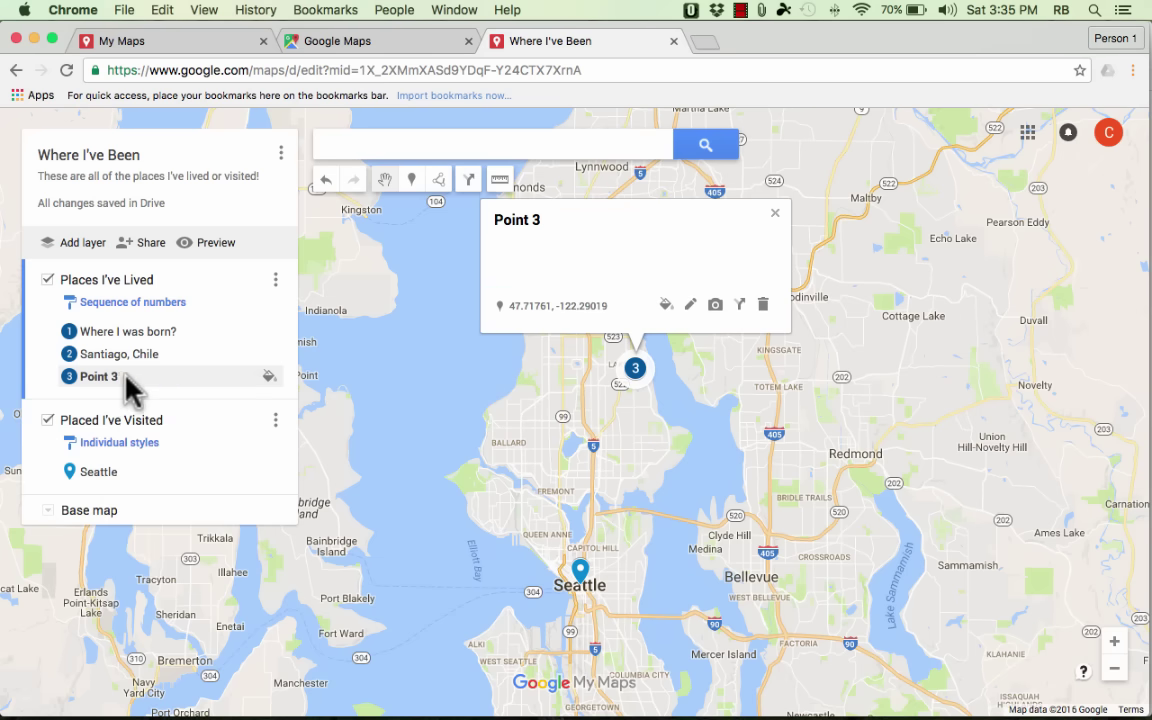
{"action": "left_click", "coordinate": [763, 304]}
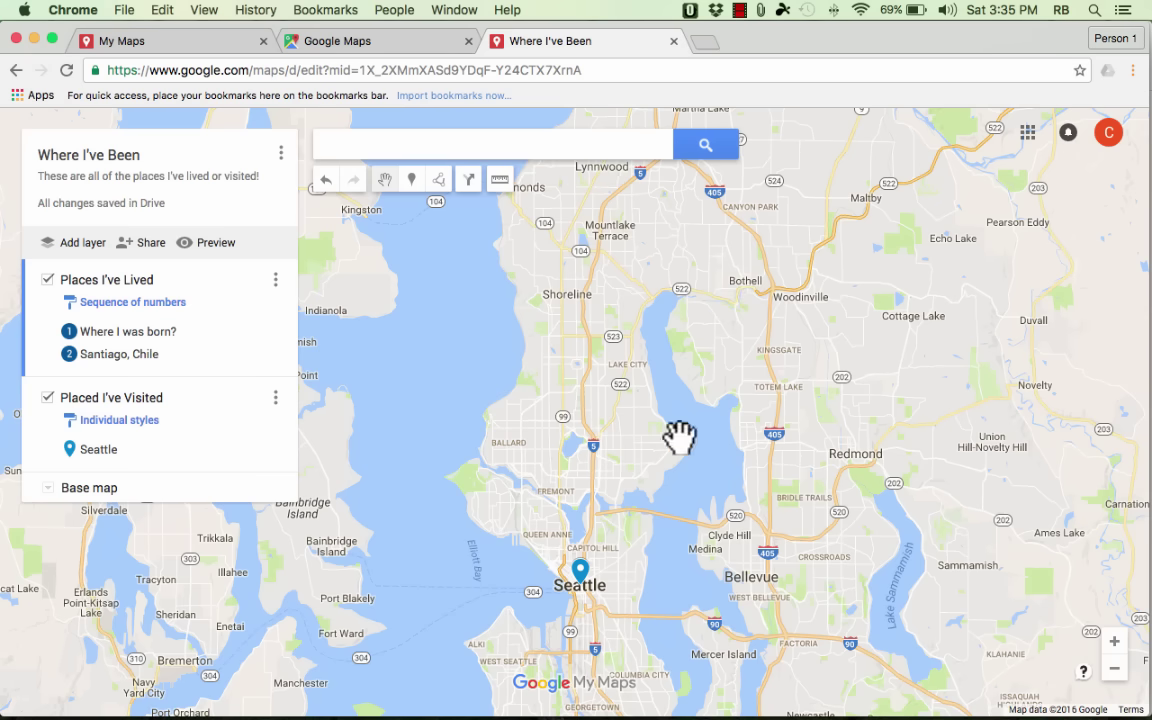
- Toggle the visibility of the "Places I've Lived" and "Placed I've Visited" layers off and back on
{"action": "scroll", "coordinate": [757, 447], "scroll_direction": "down", "scroll_amount": 2}
{"action": "scroll", "coordinate": [757, 447], "scroll_direction": "down", "scroll_amount": 5}
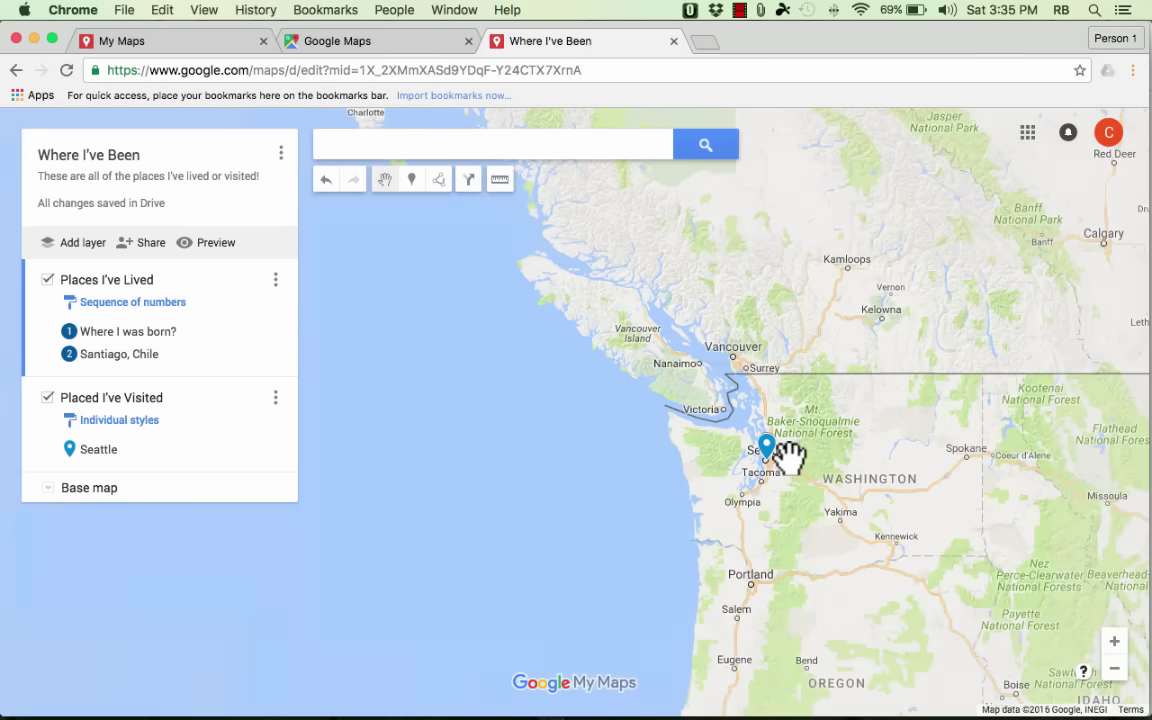
{"action": "scroll", "coordinate": [787, 455], "scroll_direction": "down", "scroll_amount": 4}
{"action": "left_click_drag", "start_coordinate": [951, 488], "coordinate": [560, 343]}
{"action": "scroll", "coordinate": [560, 343], "scroll_direction": "down", "scroll_amount": 2}
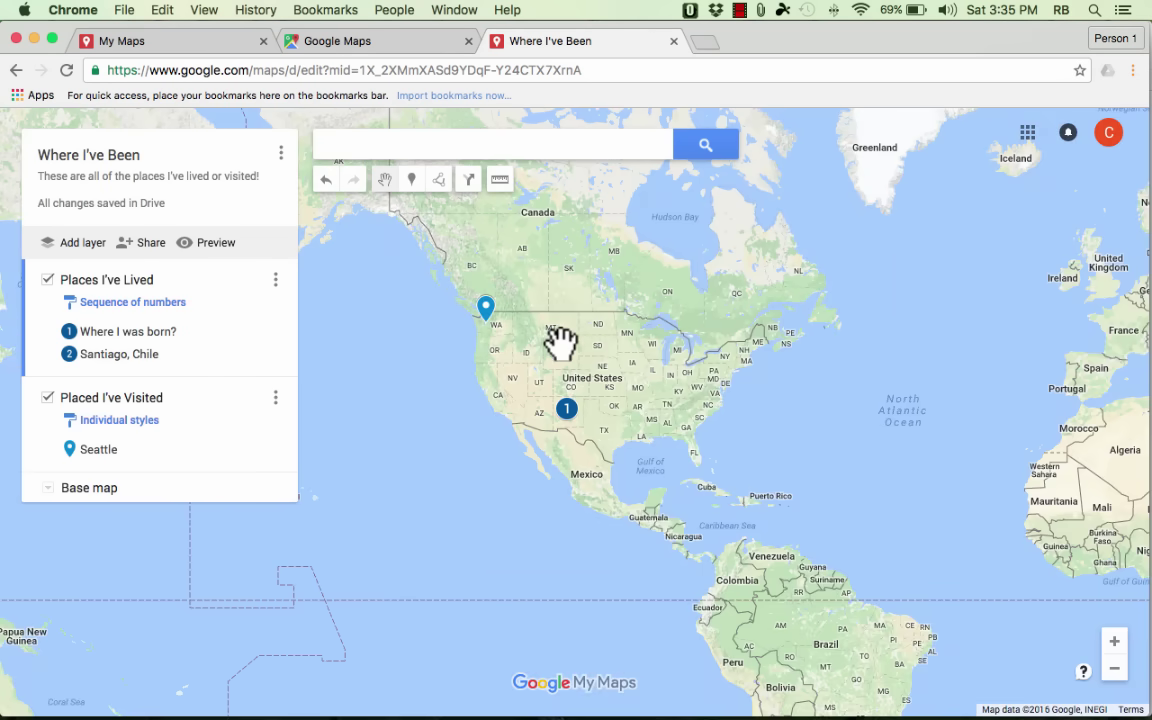
{"action": "left_click", "coordinate": [47, 281]}
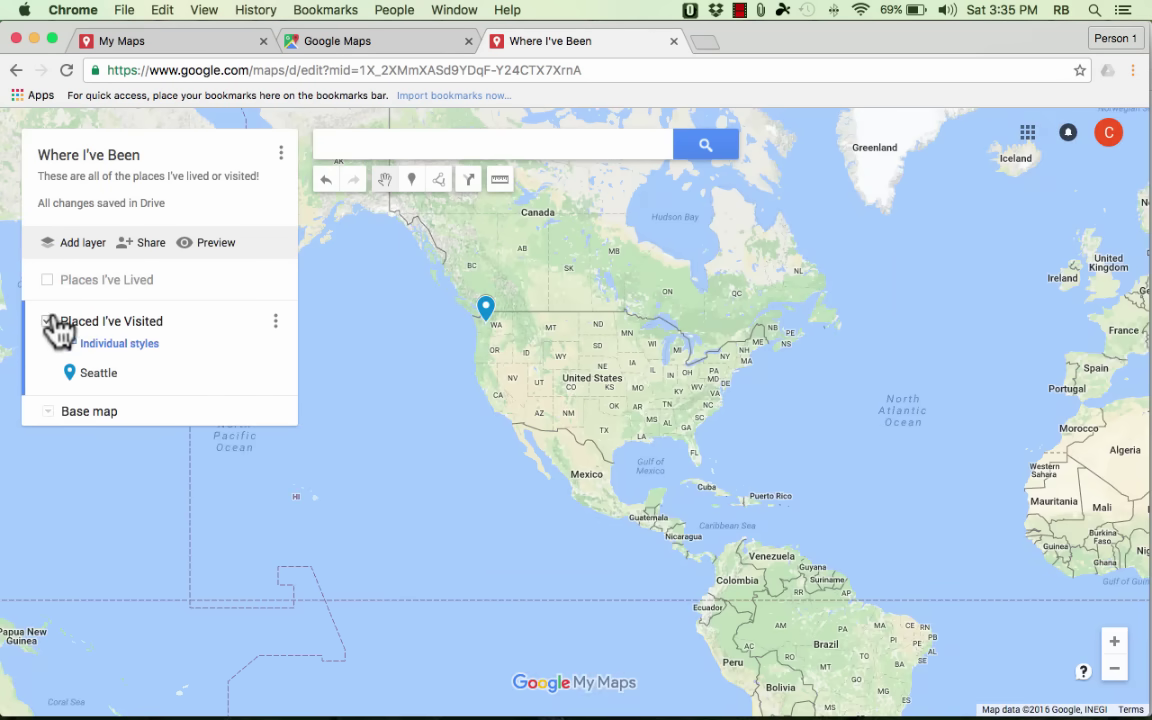
{"action": "double_click", "coordinate": [48, 320]}
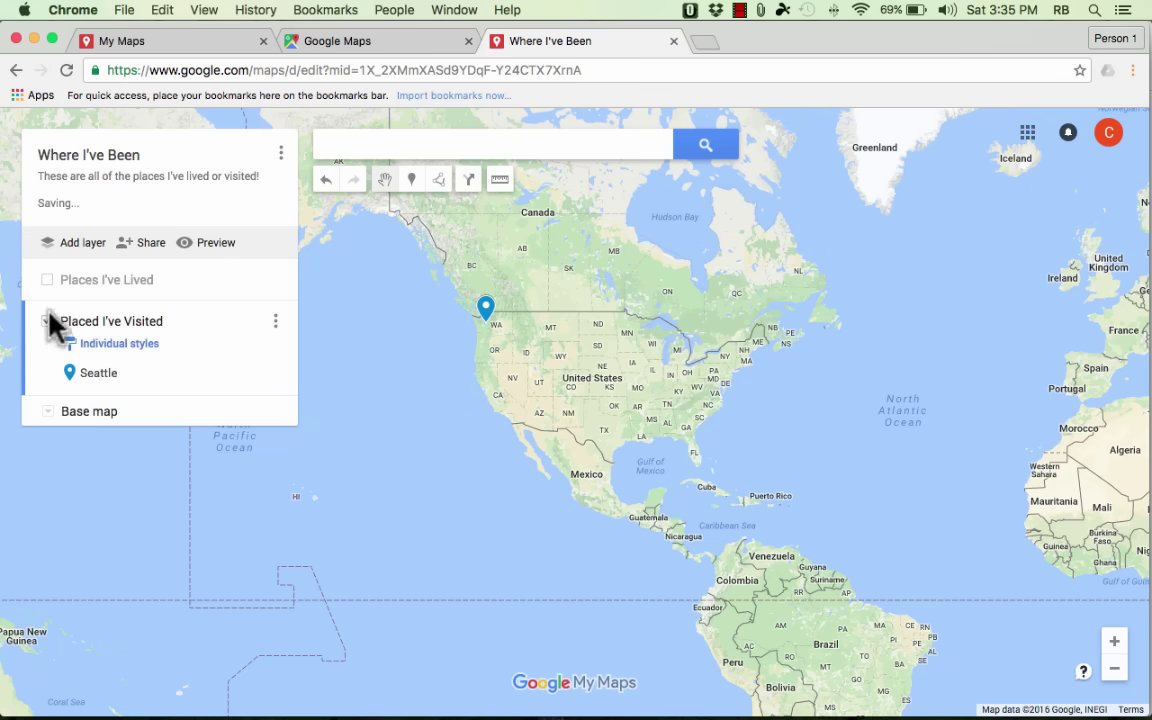
{"action": "left_click", "coordinate": [48, 281]}
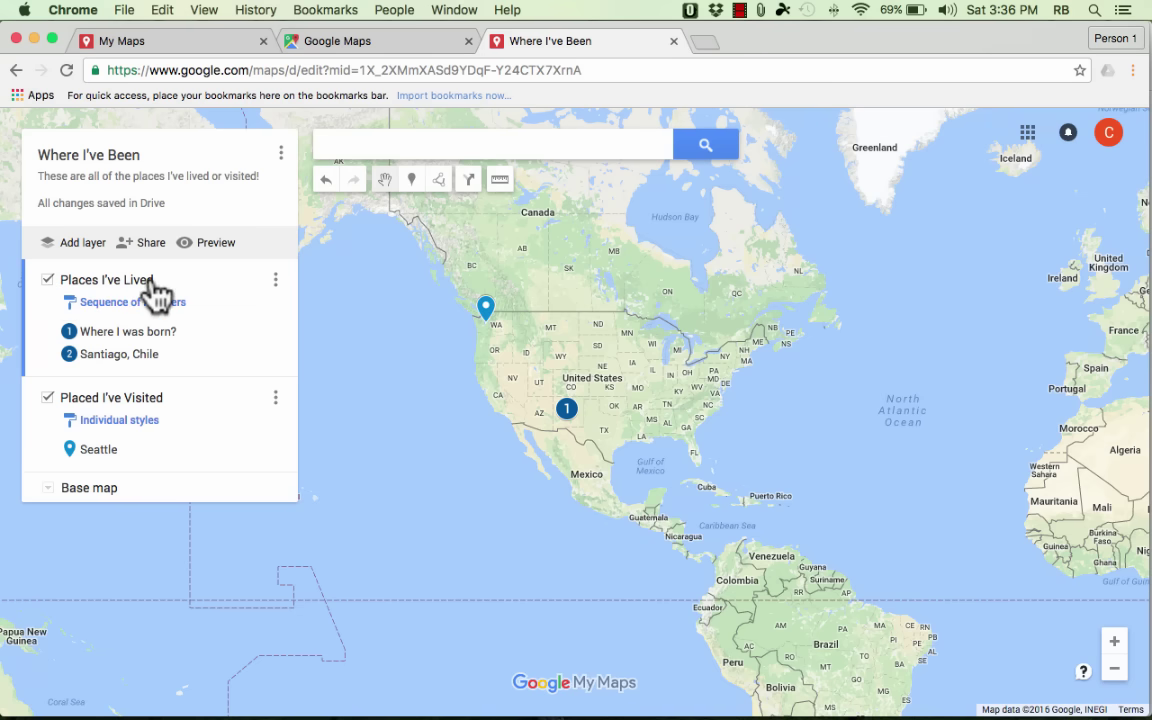
- View the "Where I was born?" marker's details, and add a marker with its default name in western Kansas to "Places I've Lived"
{"action": "scroll", "coordinate": [608, 385], "scroll_direction": "up", "scroll_amount": 3}
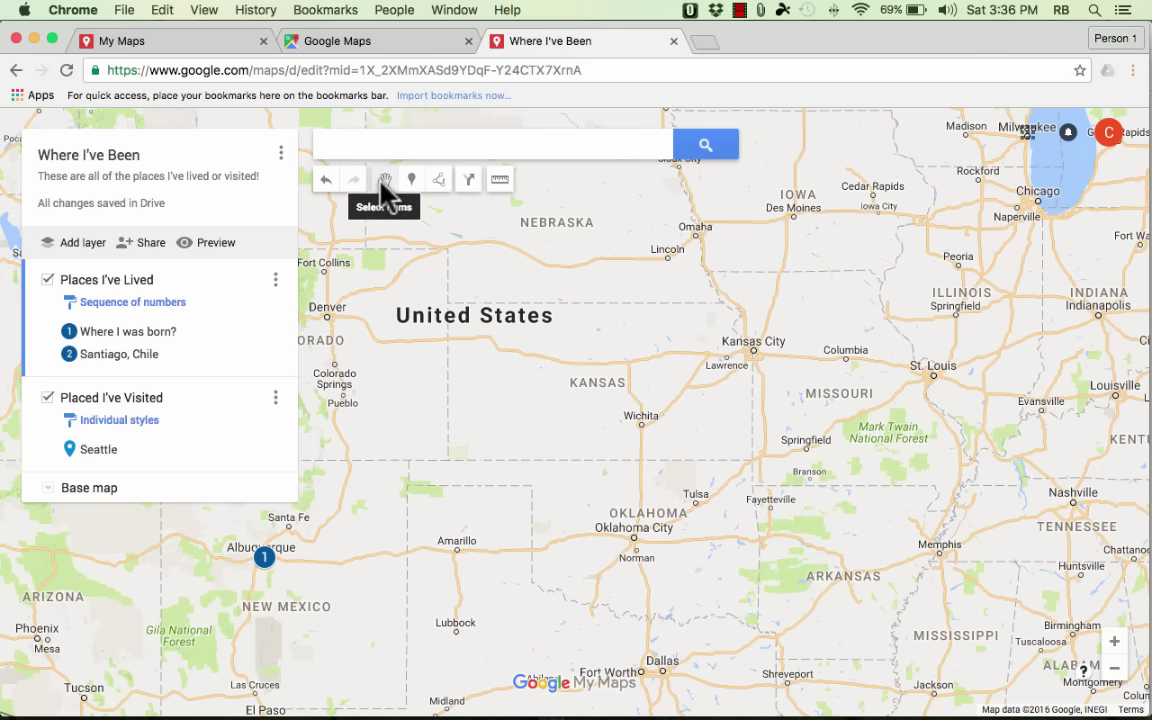
{"action": "left_click", "coordinate": [264, 558]}
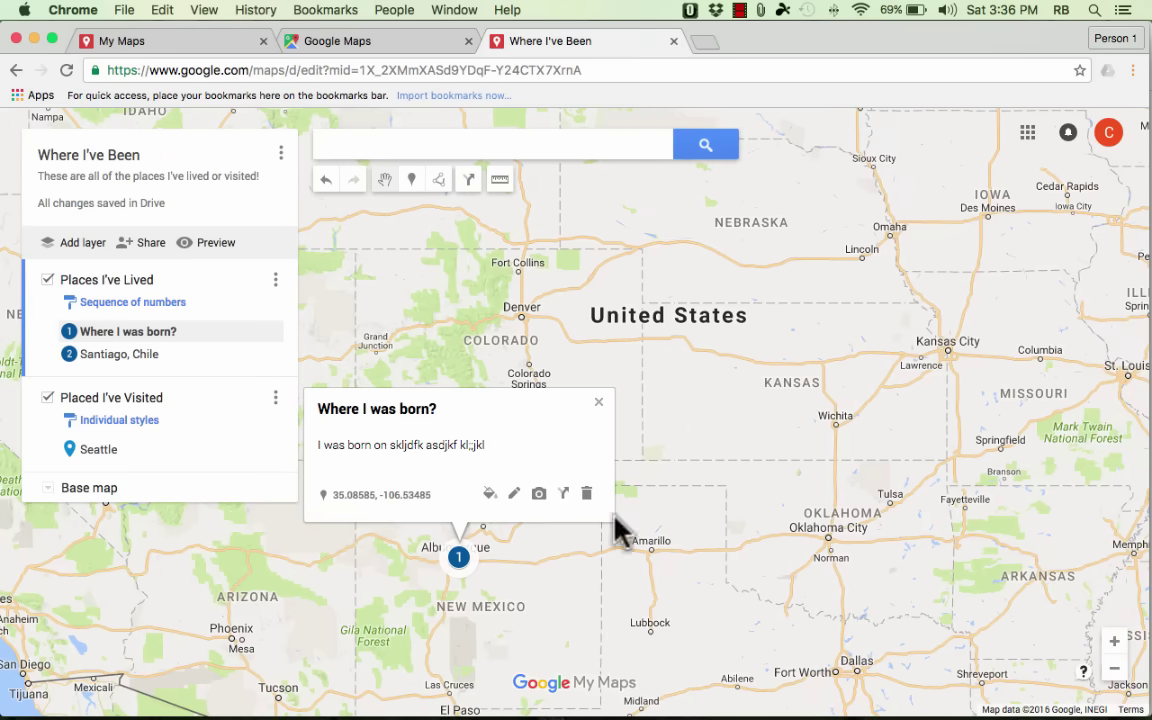
{"action": "left_click", "coordinate": [412, 179]}
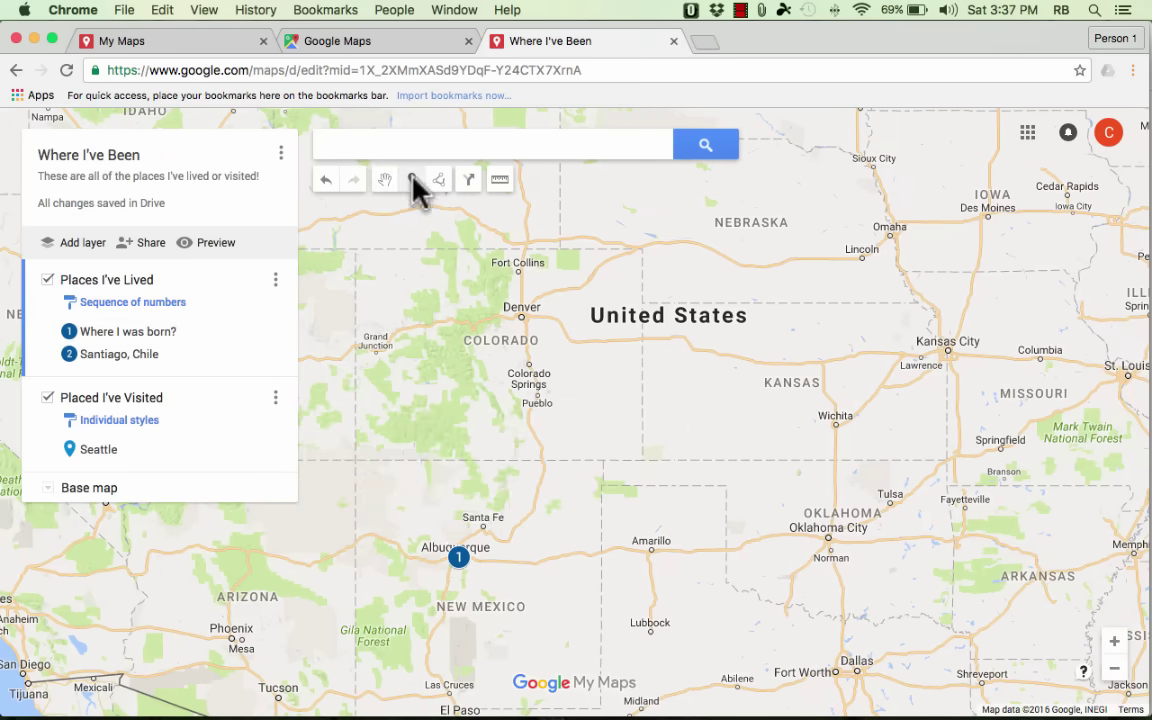
{"action": "left_click", "coordinate": [654, 410]}
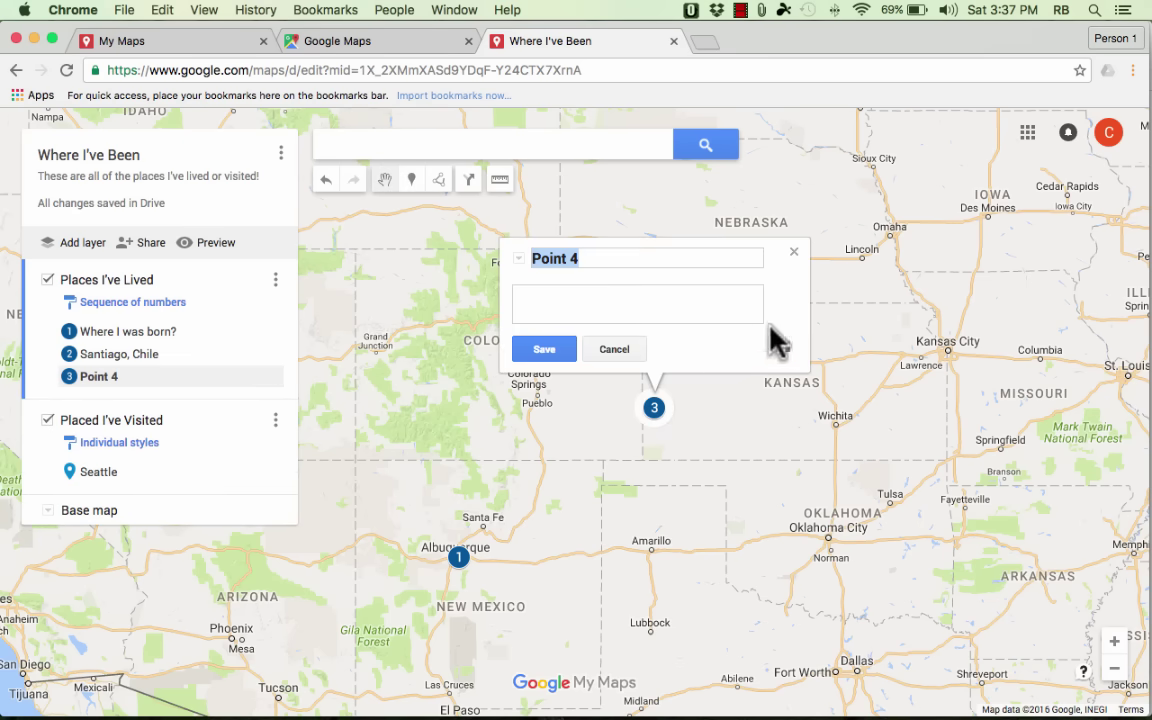
{"action": "left_click", "coordinate": [794, 252]}
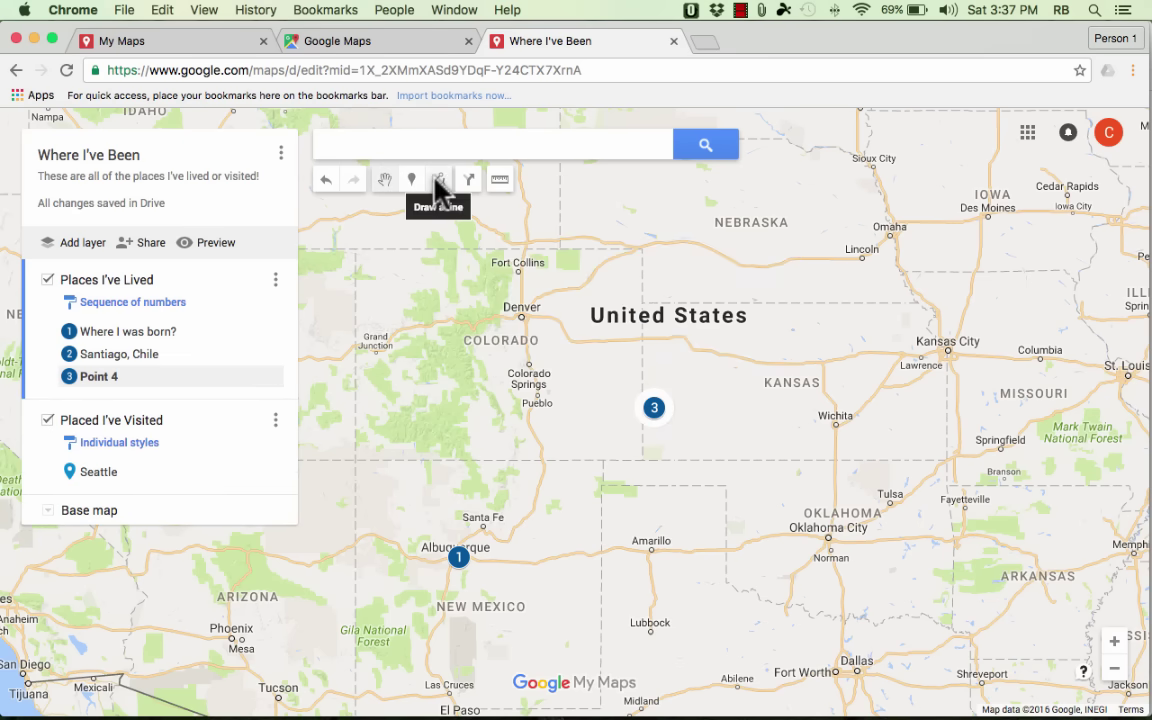
- Draw a closed rectangular shape on the "Places I've Lived" layer in eastern Colorado, from near Rush across to Wild Horse and down to Arlington
{"action": "scroll", "coordinate": [553, 309], "scroll_direction": "up", "scroll_amount": 2}
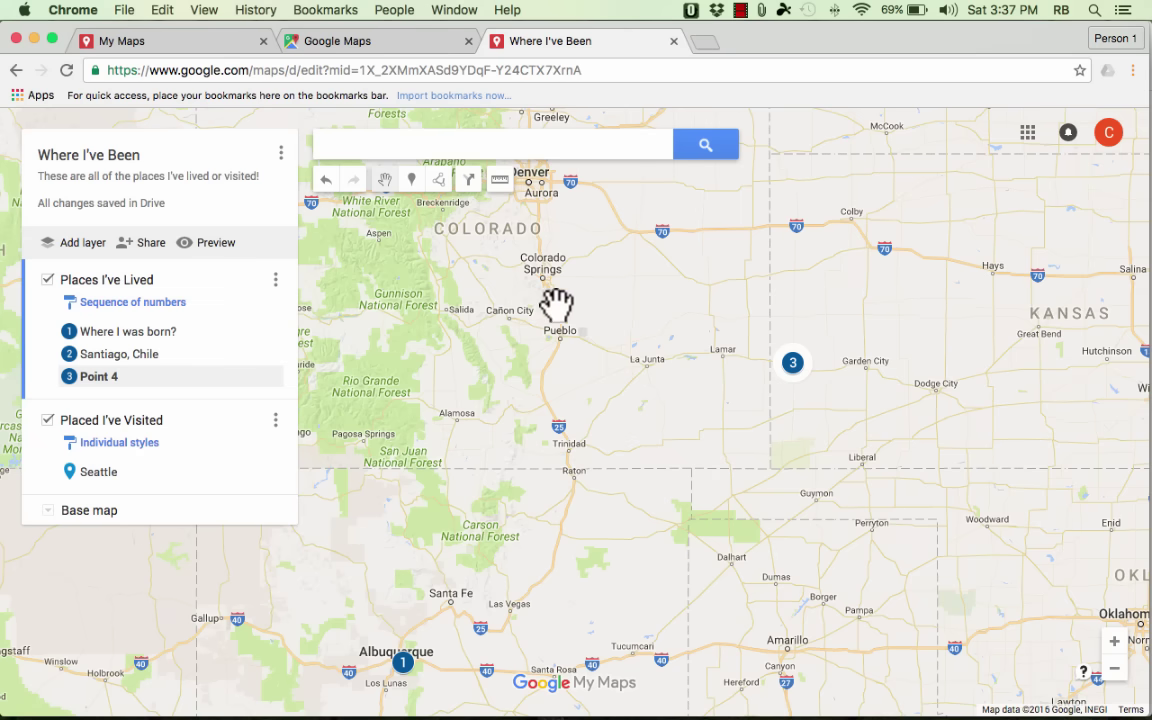
{"action": "scroll", "coordinate": [571, 309], "scroll_direction": "up", "scroll_amount": 3}
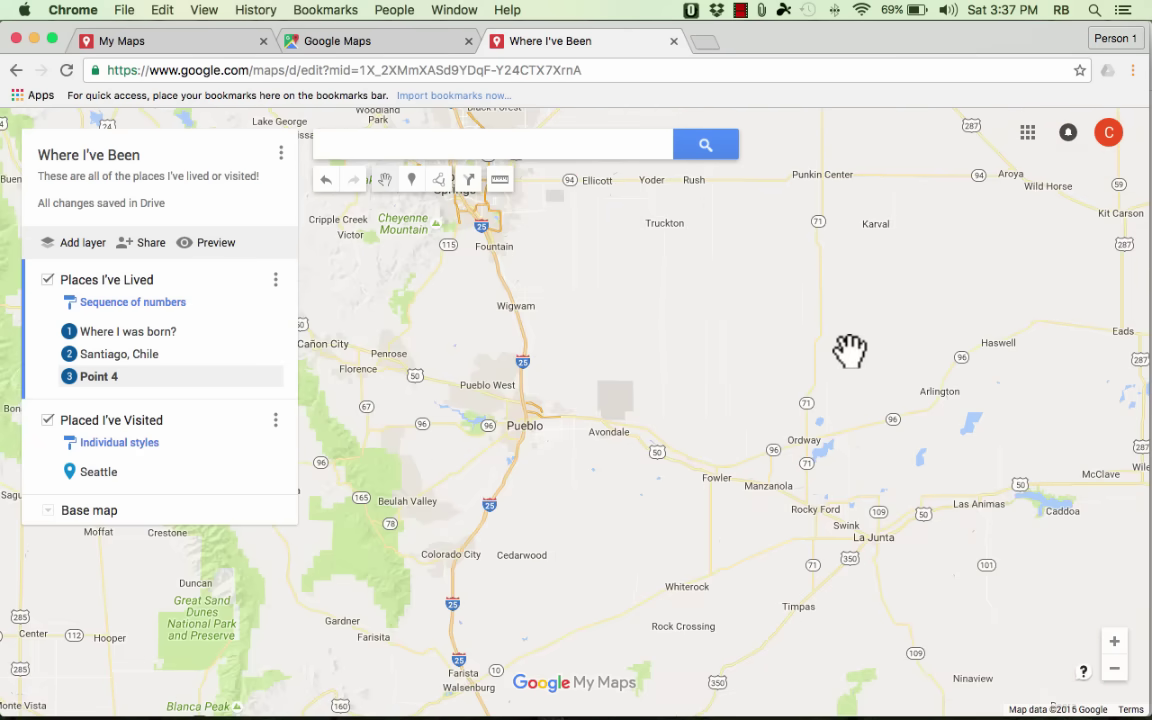
{"action": "mouse_move", "coordinate": [875, 354]}
{"action": "left_mouse_down"}
{"action": "mouse_move", "coordinate": [689, 404]}
{"action": "mouse_move", "coordinate": [673, 416]}
{"action": "mouse_move", "coordinate": [697, 480]}
{"action": "left_mouse_up"}
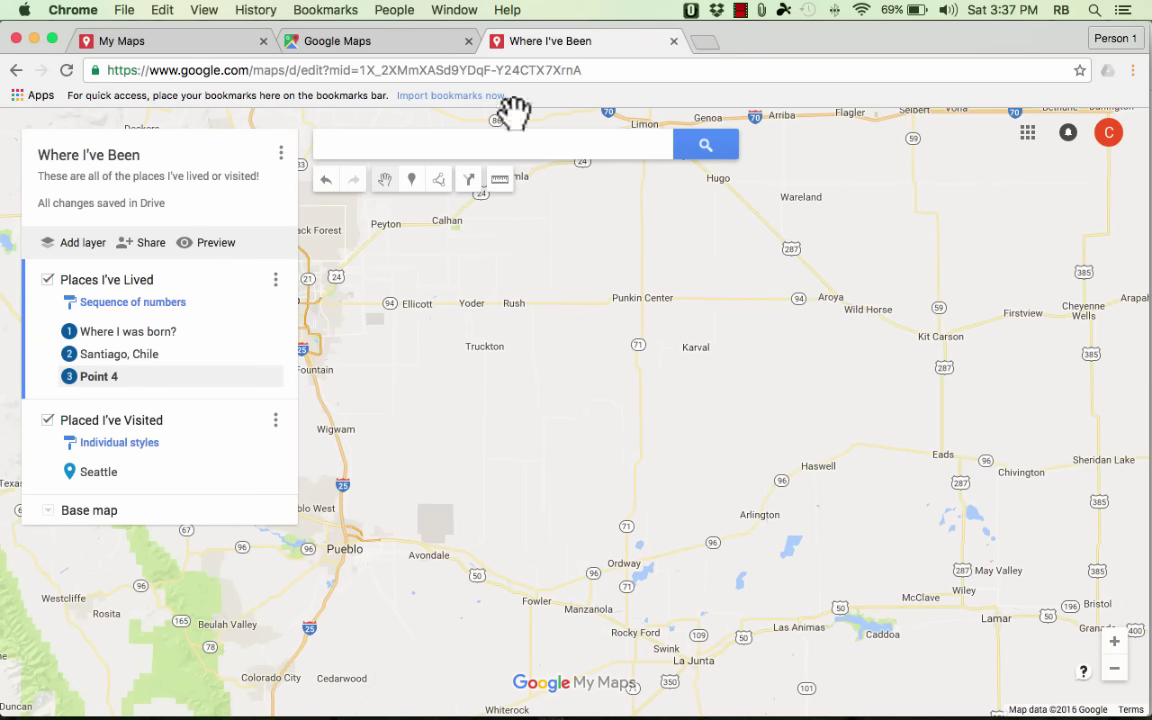
{"action": "left_click", "coordinate": [440, 183]}
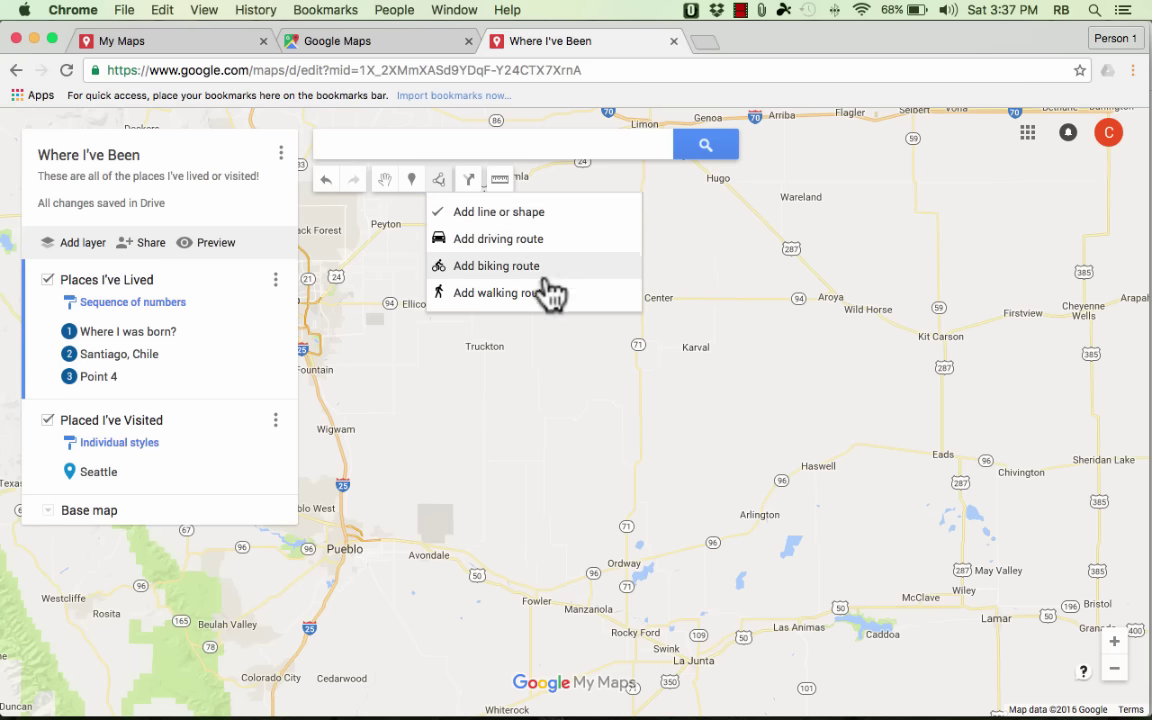
{"action": "left_click", "coordinate": [489, 214]}
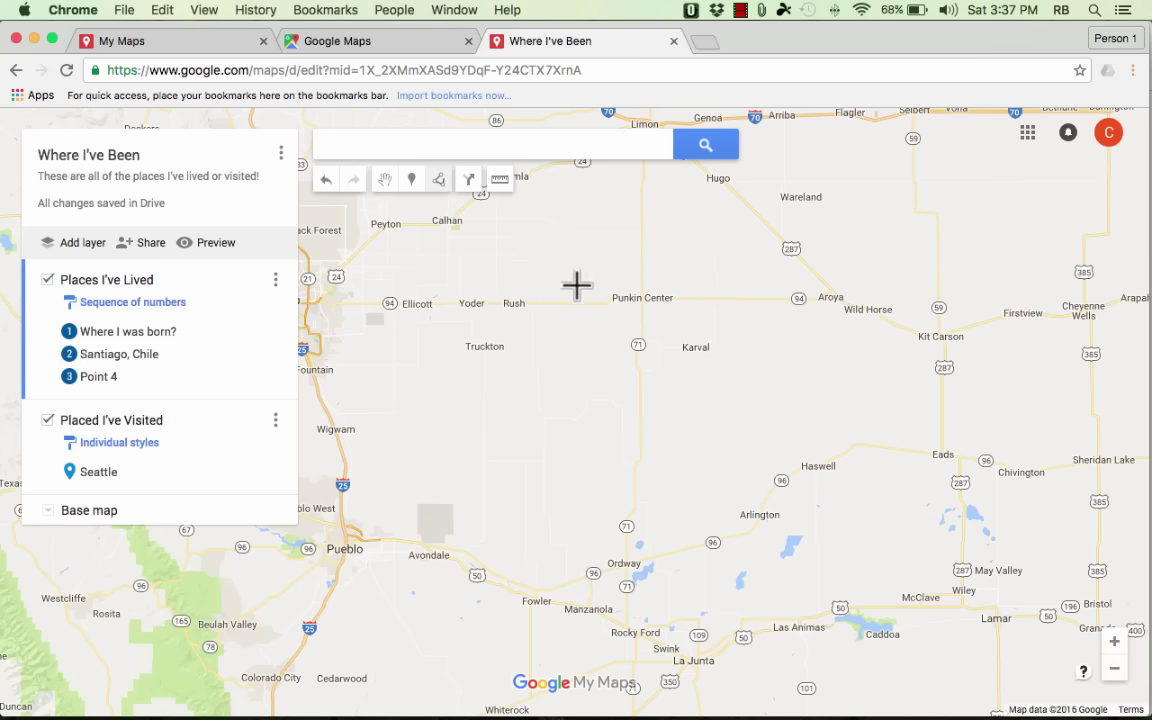
{"action": "left_click", "coordinate": [535, 274]}
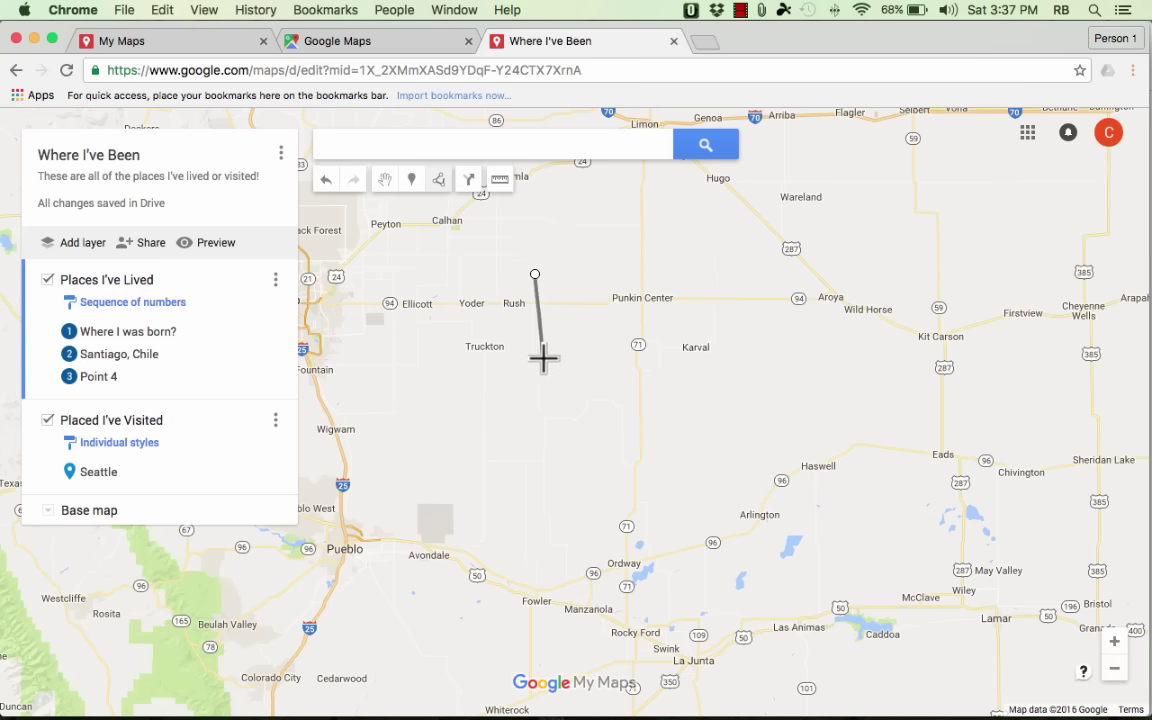
{"action": "left_click", "coordinate": [536, 514]}
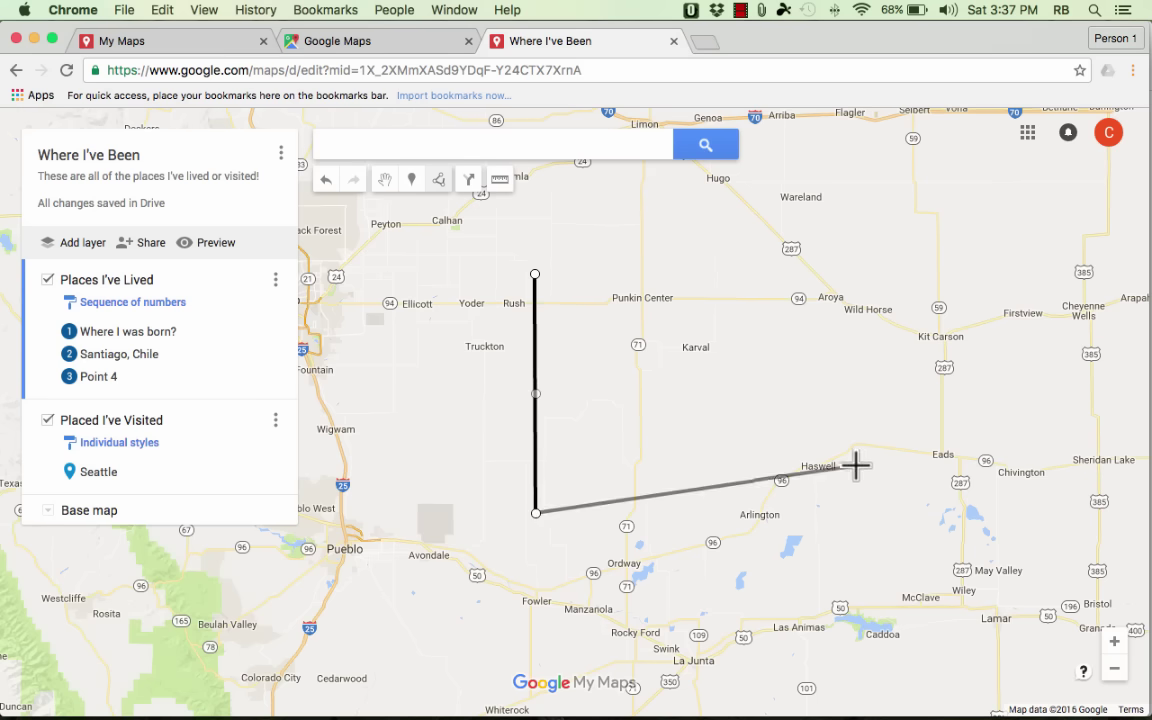
{"action": "left_click", "coordinate": [913, 511]}
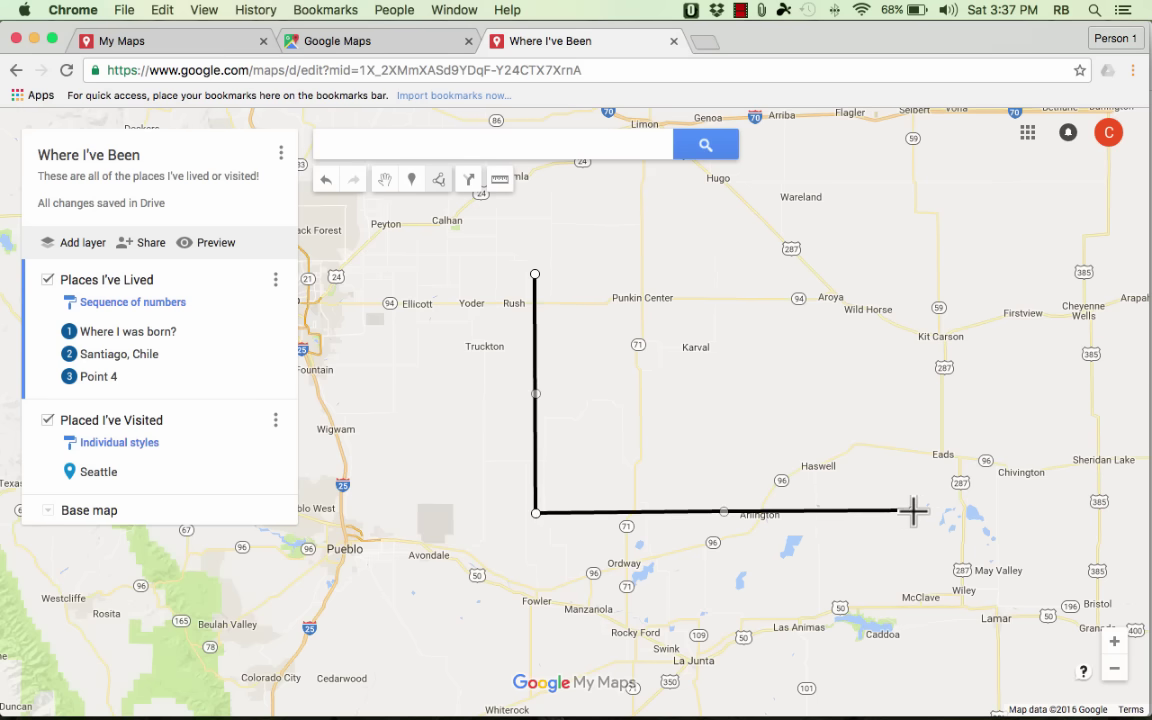
{"action": "left_click", "coordinate": [906, 267]}
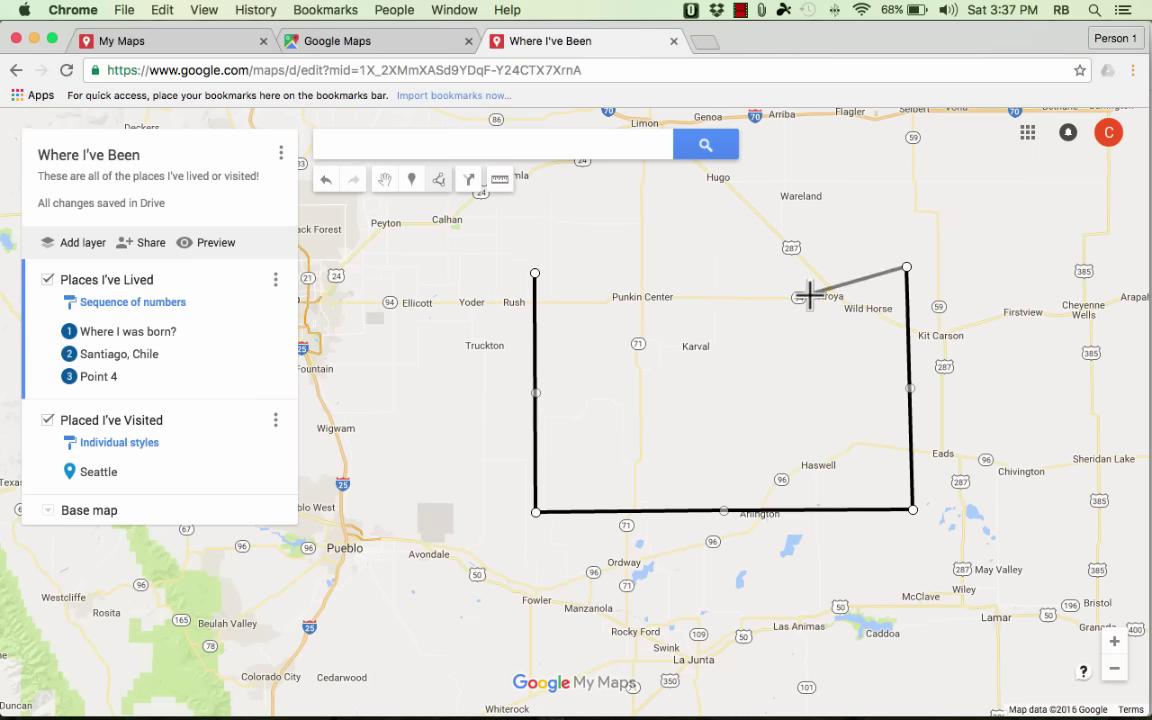
{"action": "left_click", "coordinate": [536, 272]}
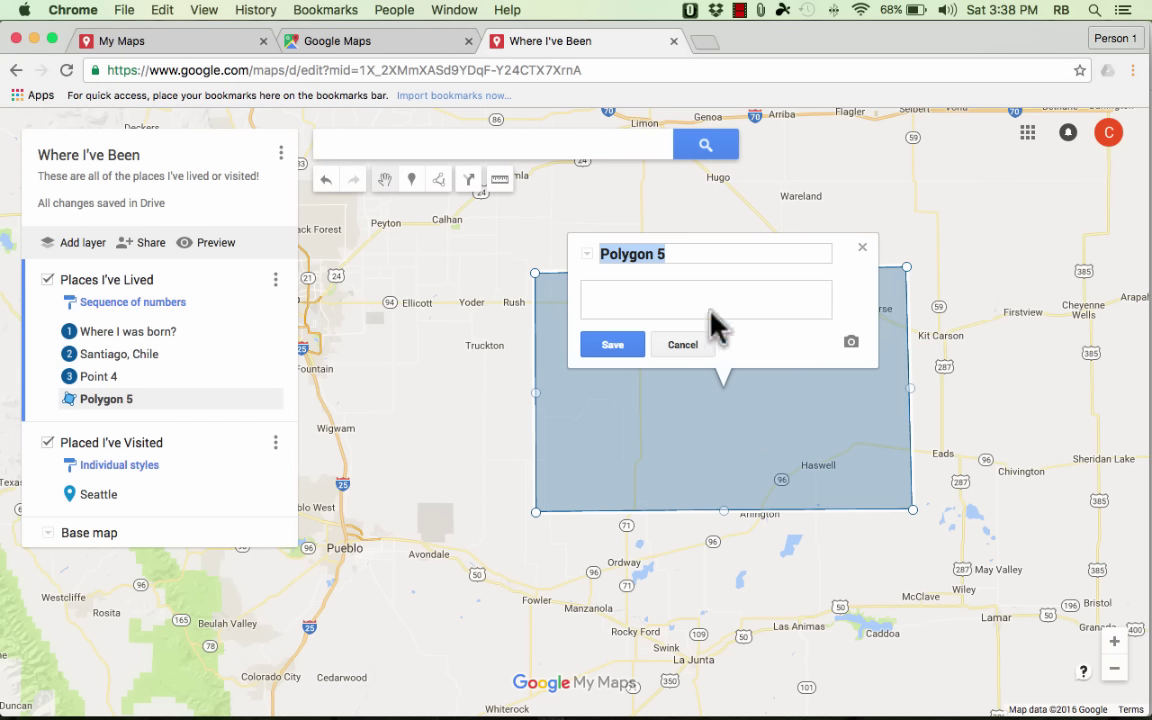
- Name the new polygon "My Property", save it and close its details
{"action": "type", "text": "My Property"}
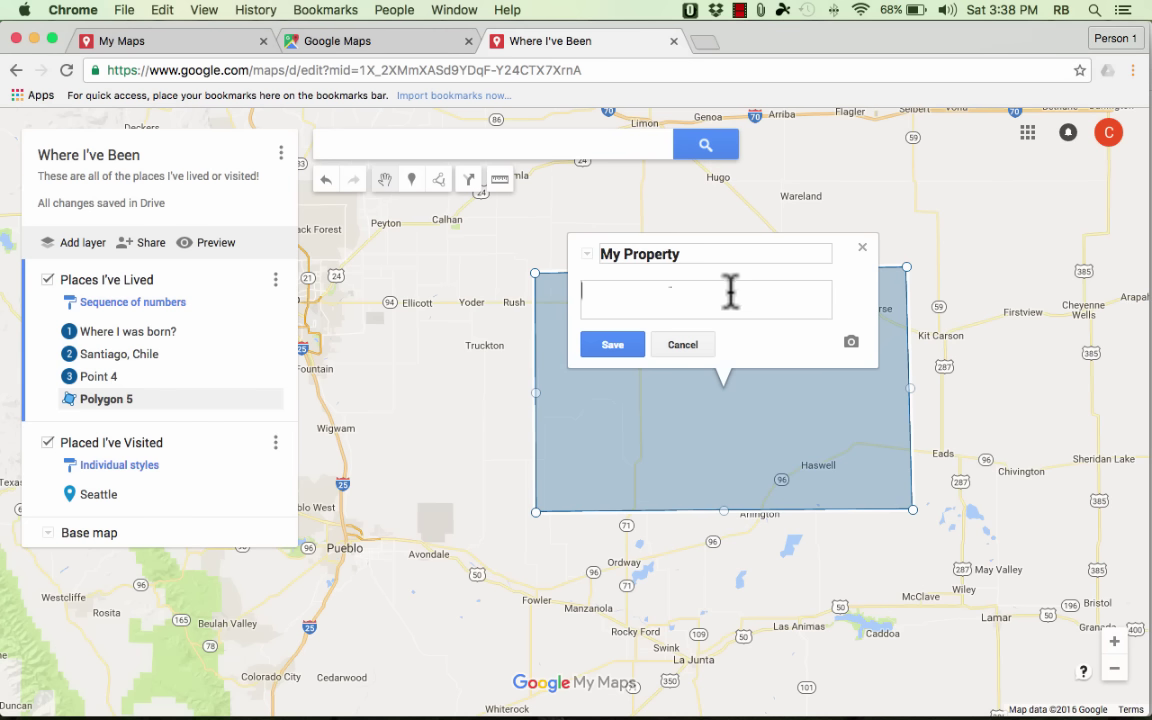
{"action": "left_click", "coordinate": [614, 344]}
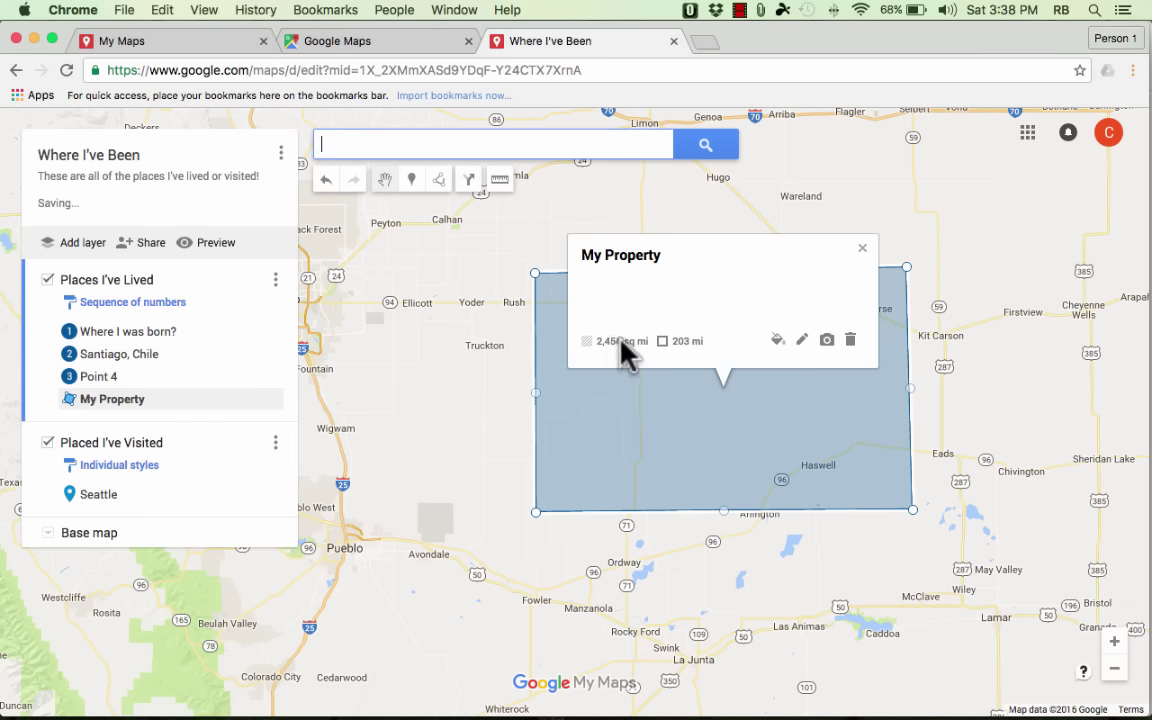
{"action": "left_click", "coordinate": [562, 208]}
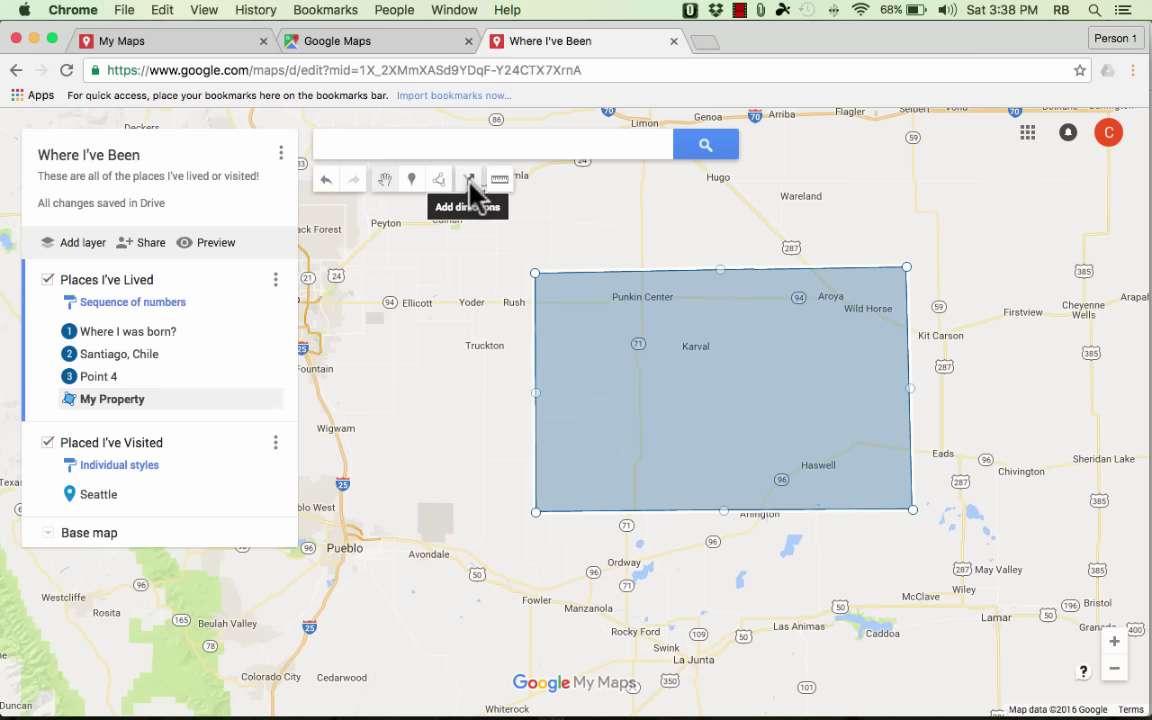
- Add a driving directions layer without destinations, and delete that untitled layer again
{"action": "left_click", "coordinate": [472, 192]}
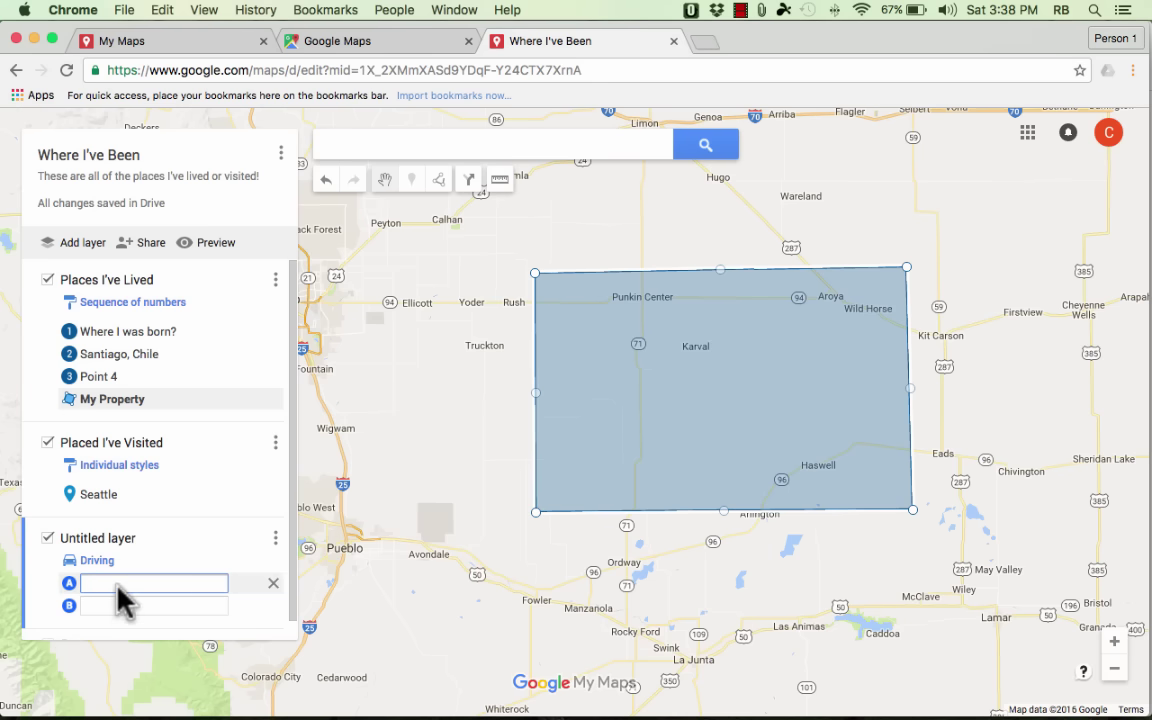
{"action": "scroll", "coordinate": [125, 620], "scroll_direction": "down", "scroll_amount": 1}
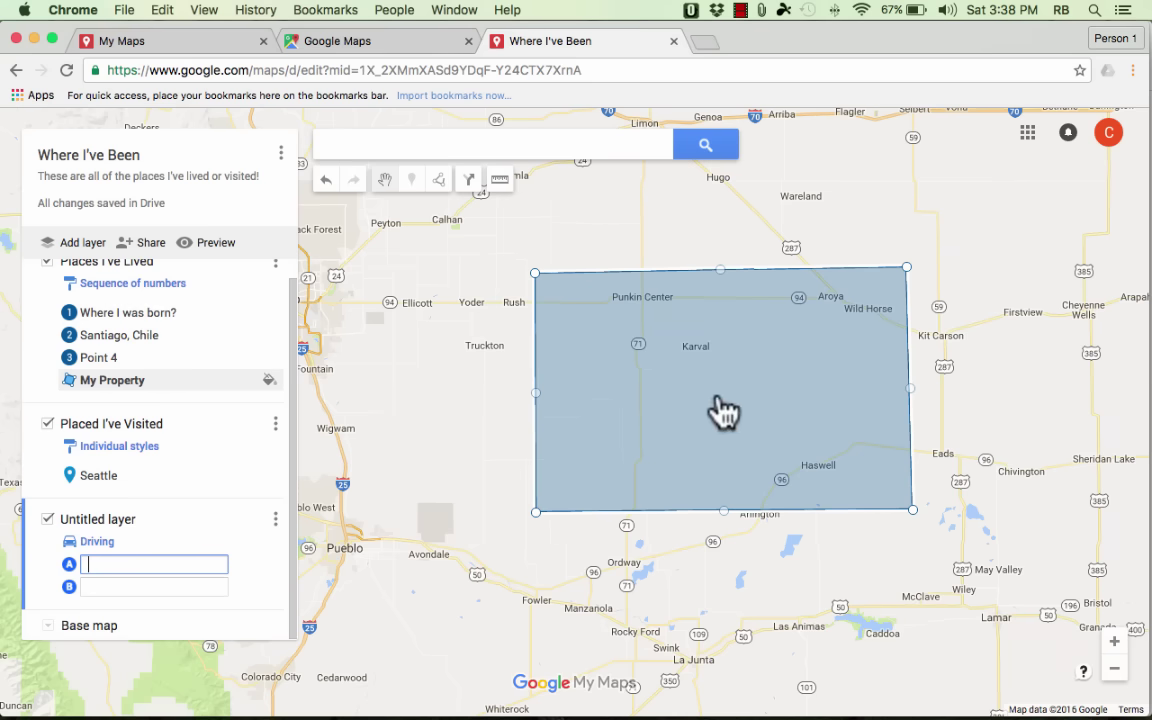
{"action": "left_click", "coordinate": [275, 521]}
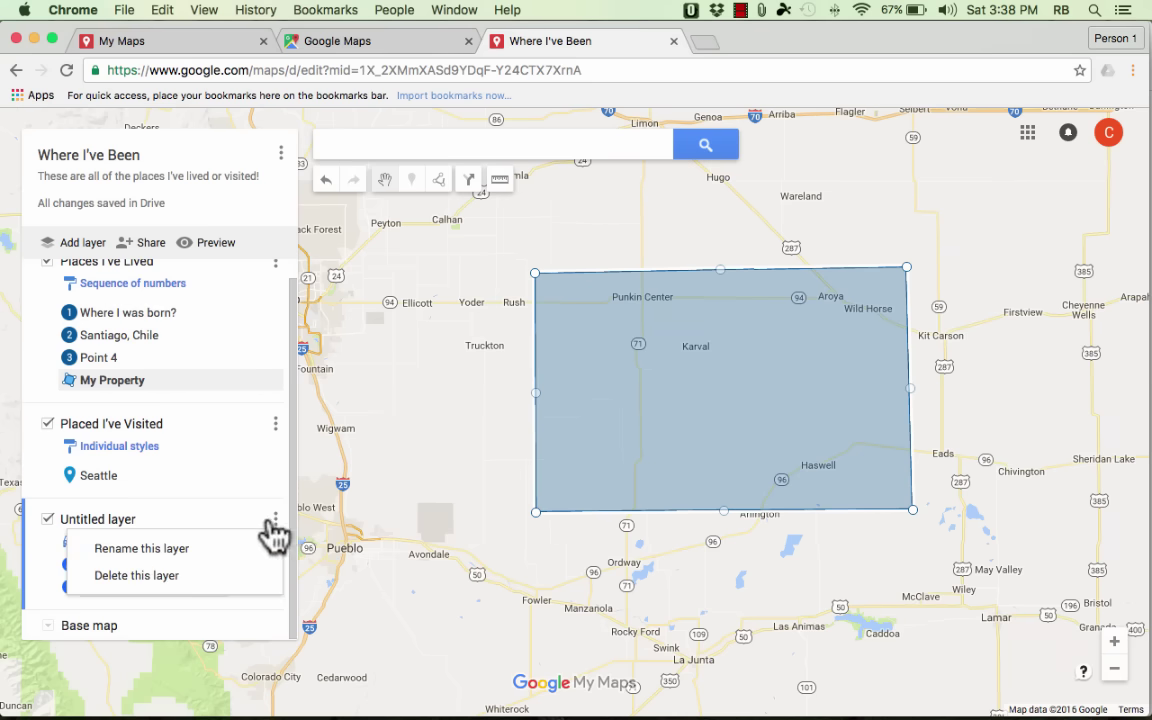
{"action": "left_click", "coordinate": [276, 424]}
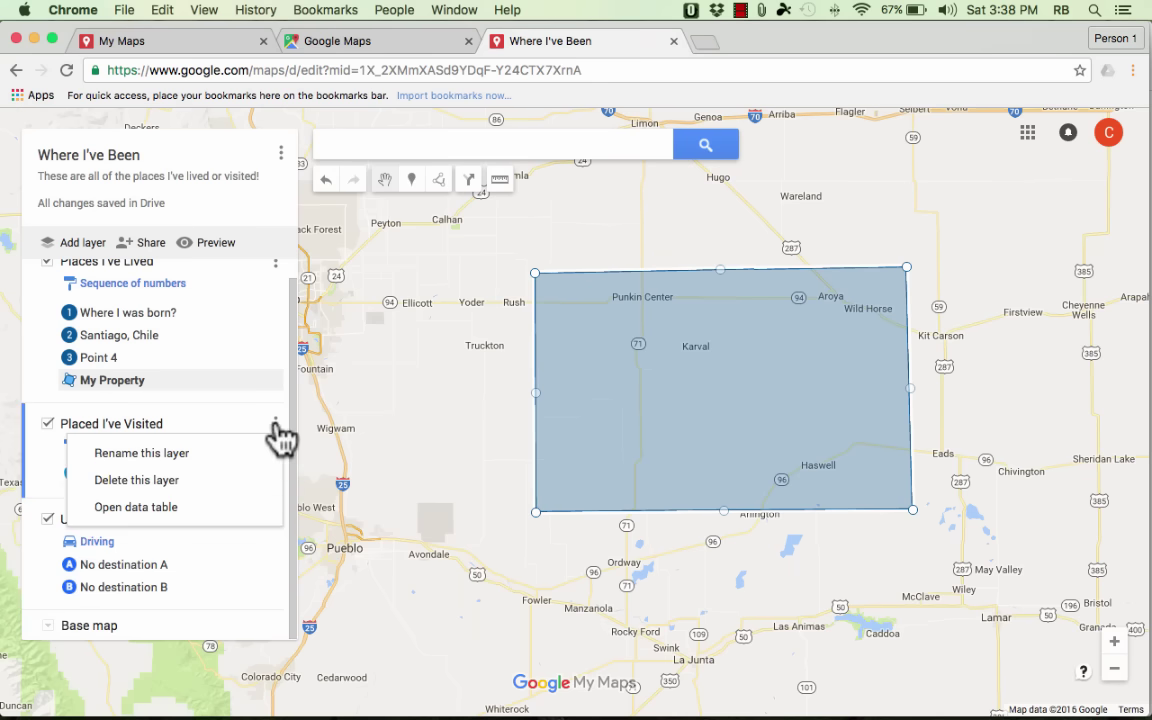
{"action": "left_click", "coordinate": [277, 565]}
{"action": "left_click", "coordinate": [276, 519]}
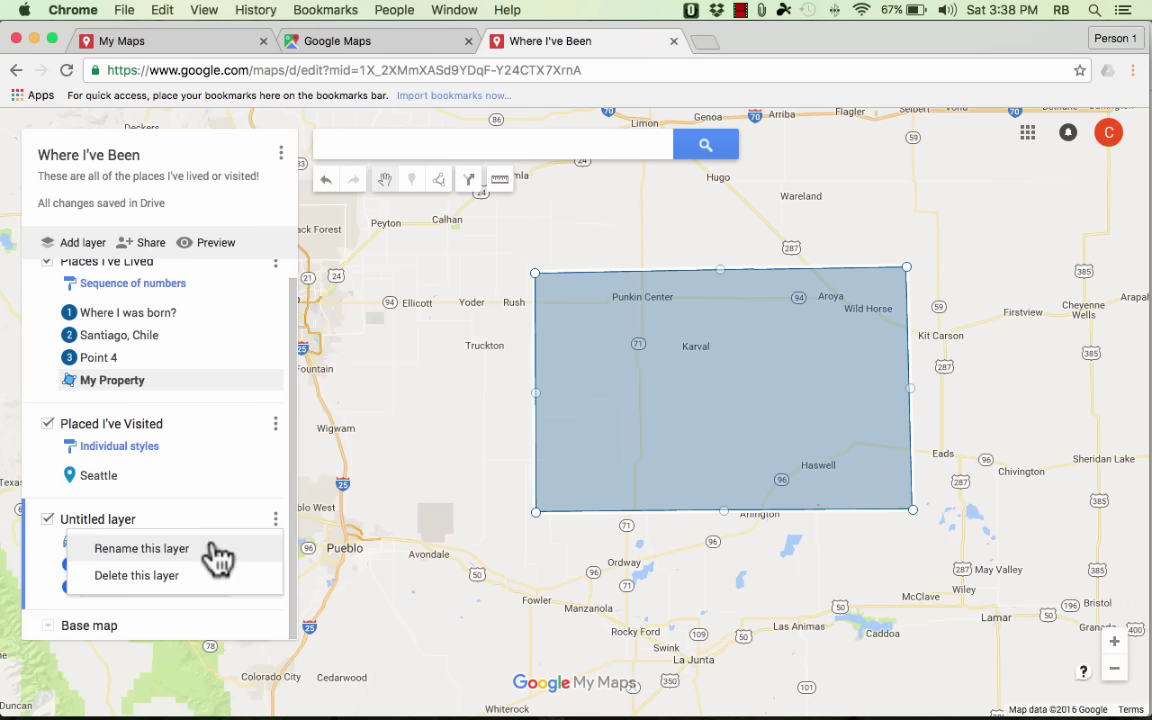
{"action": "left_click", "coordinate": [155, 576]}
{"action": "left_click", "coordinate": [515, 444]}
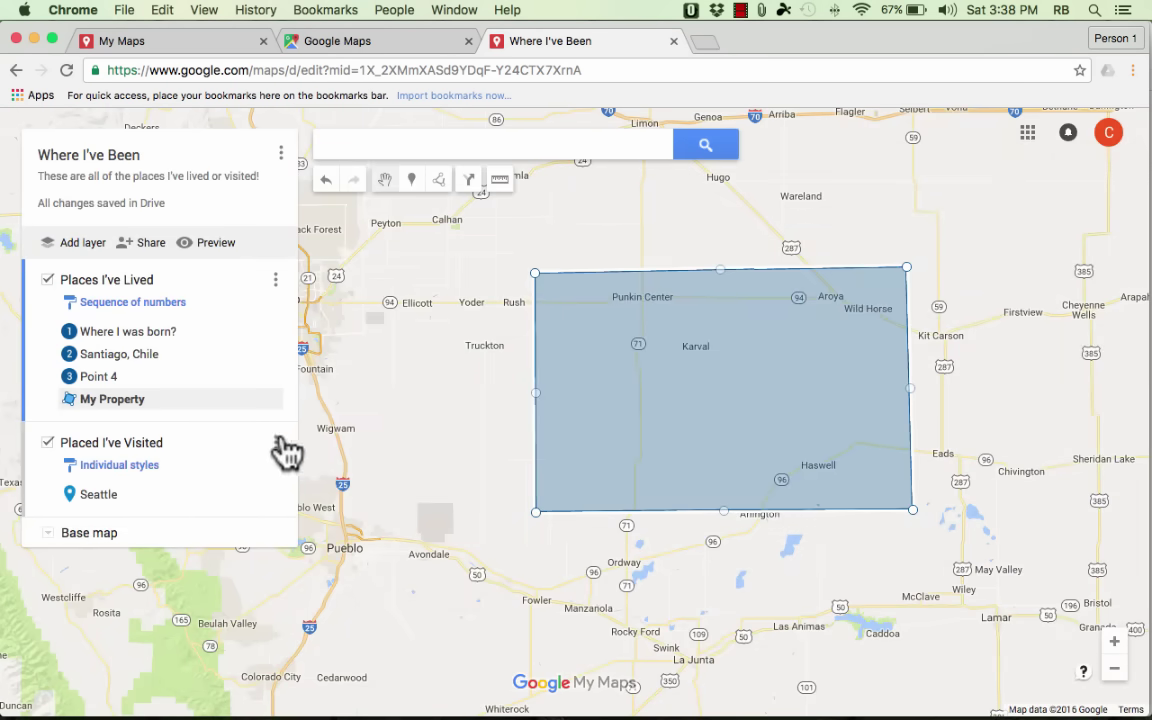
{"action": "left_click", "coordinate": [276, 442]}
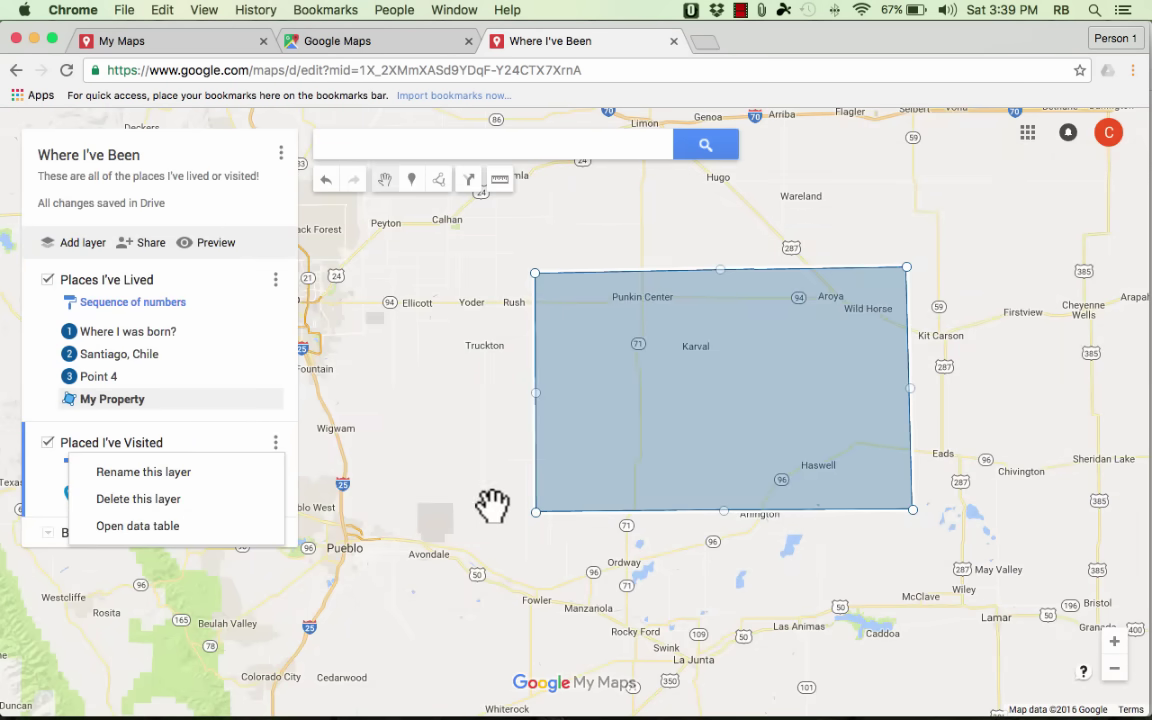
{"action": "left_click", "coordinate": [460, 504]}
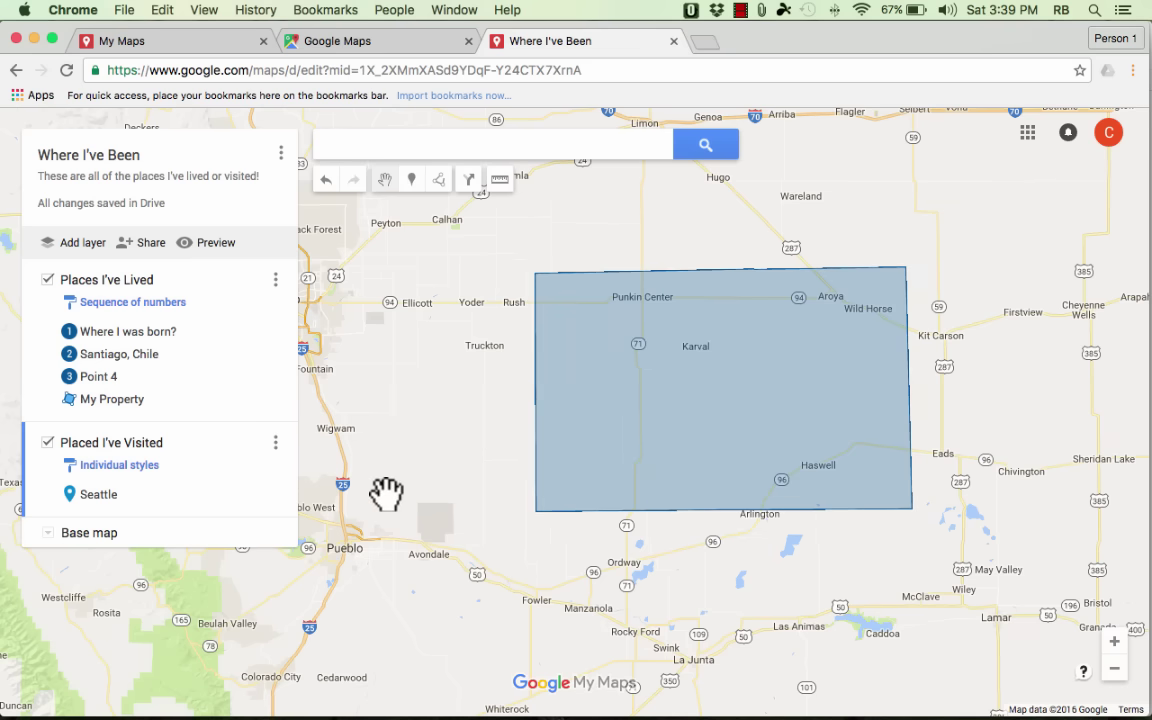
{"action": "scroll", "coordinate": [507, 512], "scroll_direction": "down", "scroll_amount": 2}
{"action": "scroll", "coordinate": [507, 512], "scroll_direction": "down", "scroll_amount": 4}
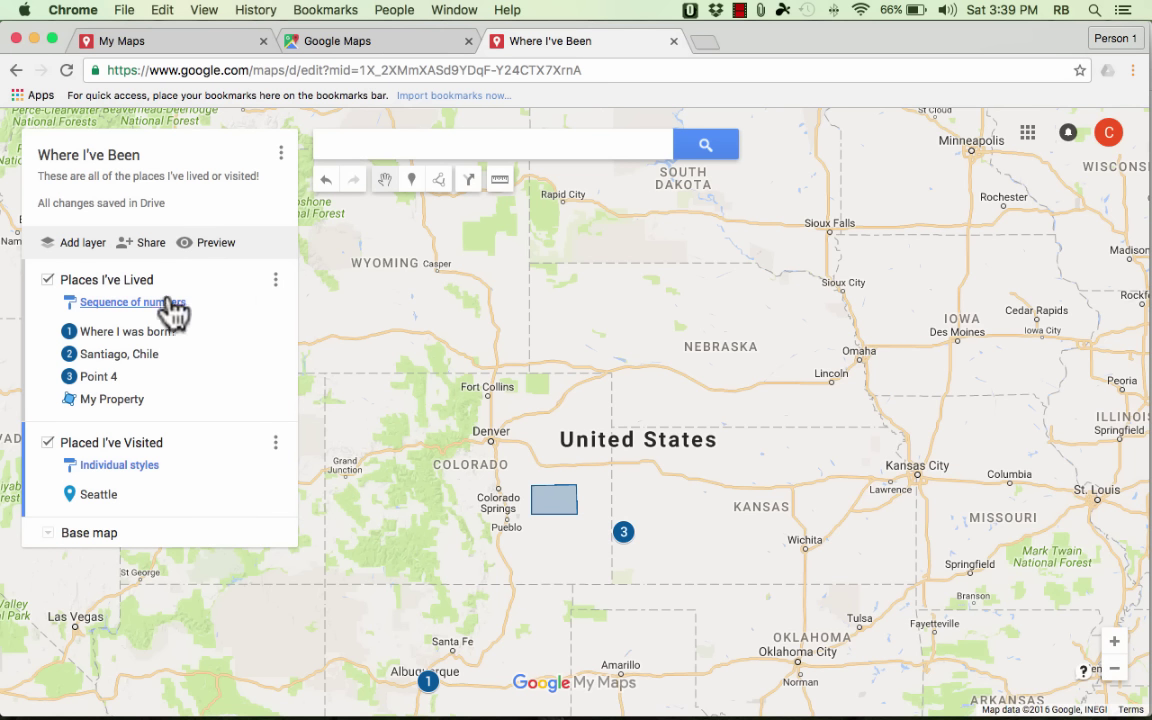
{"action": "left_click", "coordinate": [282, 155]}
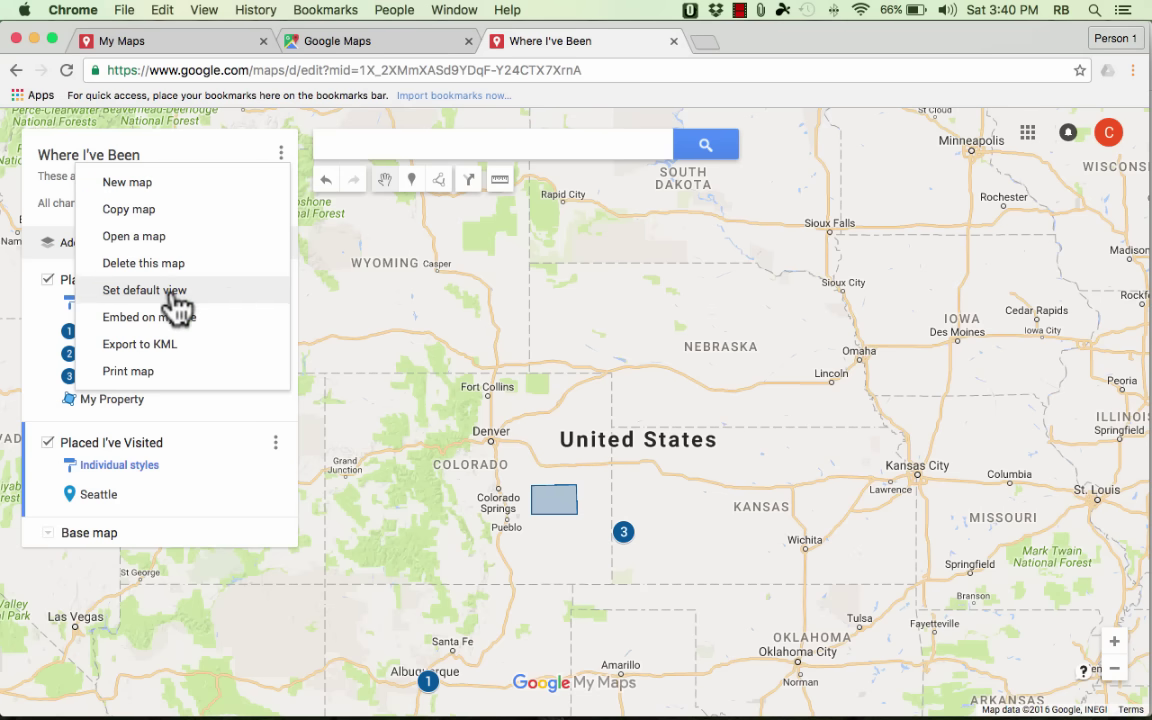
{"action": "left_click", "coordinate": [626, 366]}
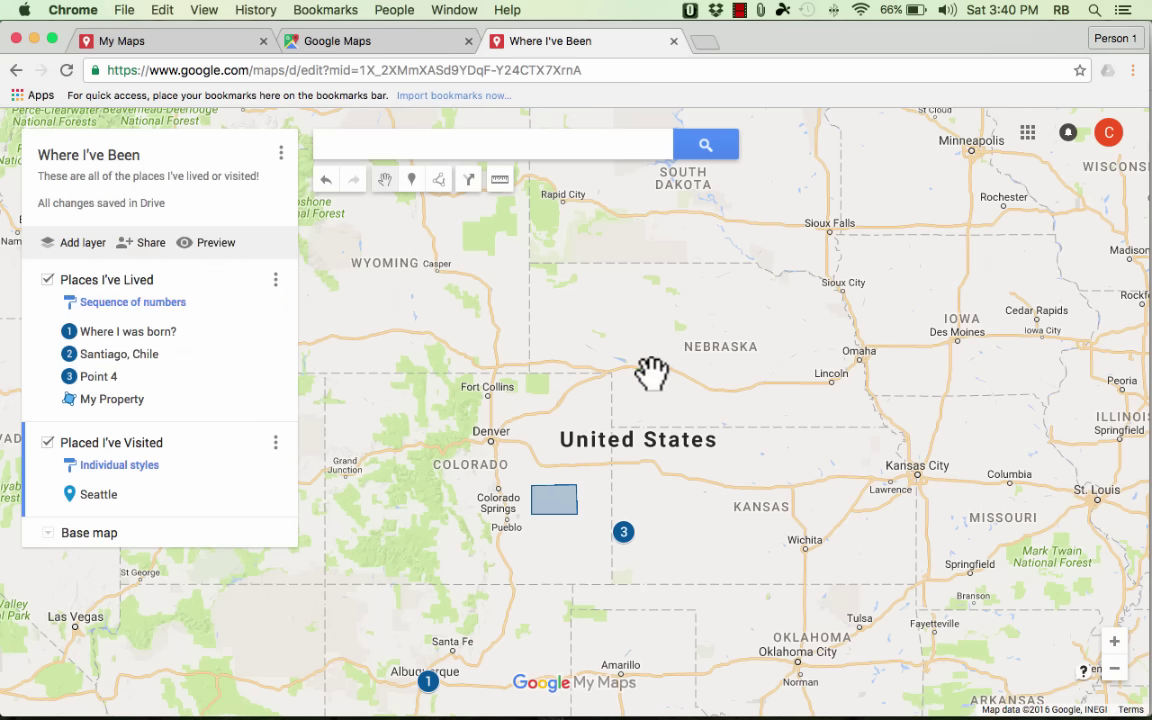
- Set the map's default view to frame North and South America with all the markers from Seattle to Santiago in sight
{"action": "scroll", "coordinate": [655, 375], "scroll_direction": "down", "scroll_amount": 1}
{"action": "scroll", "coordinate": [660, 375], "scroll_direction": "down", "scroll_amount": 3}
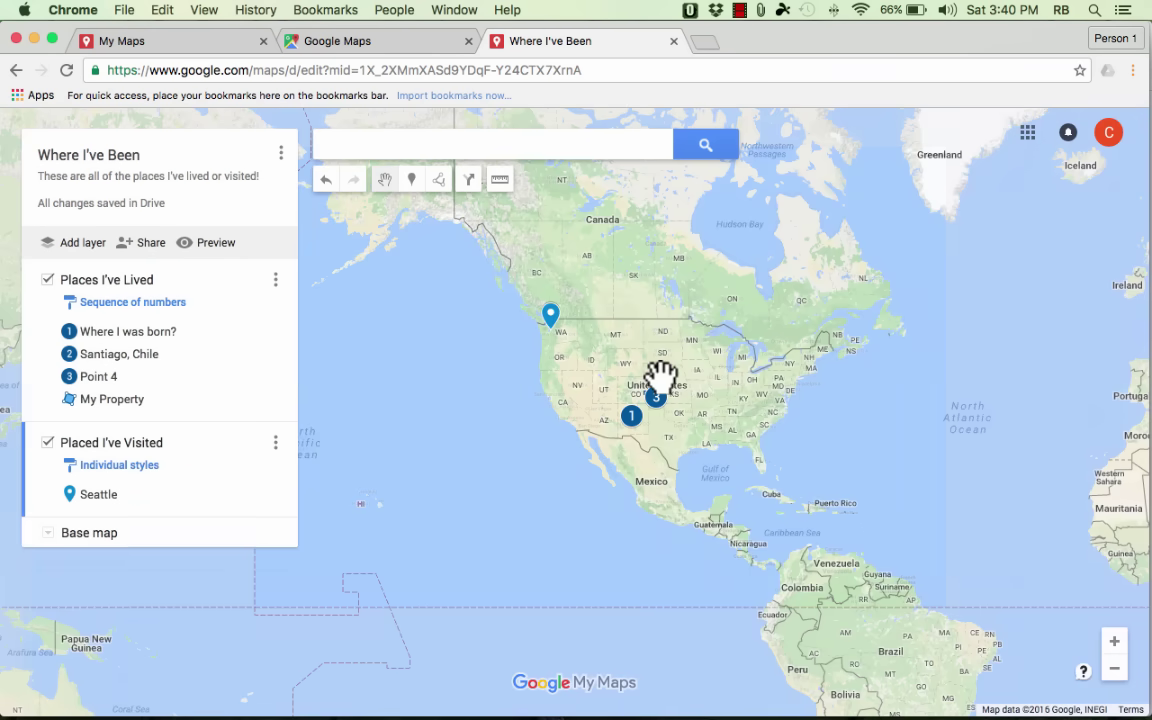
{"action": "scroll", "coordinate": [686, 378], "scroll_direction": "down", "scroll_amount": 1}
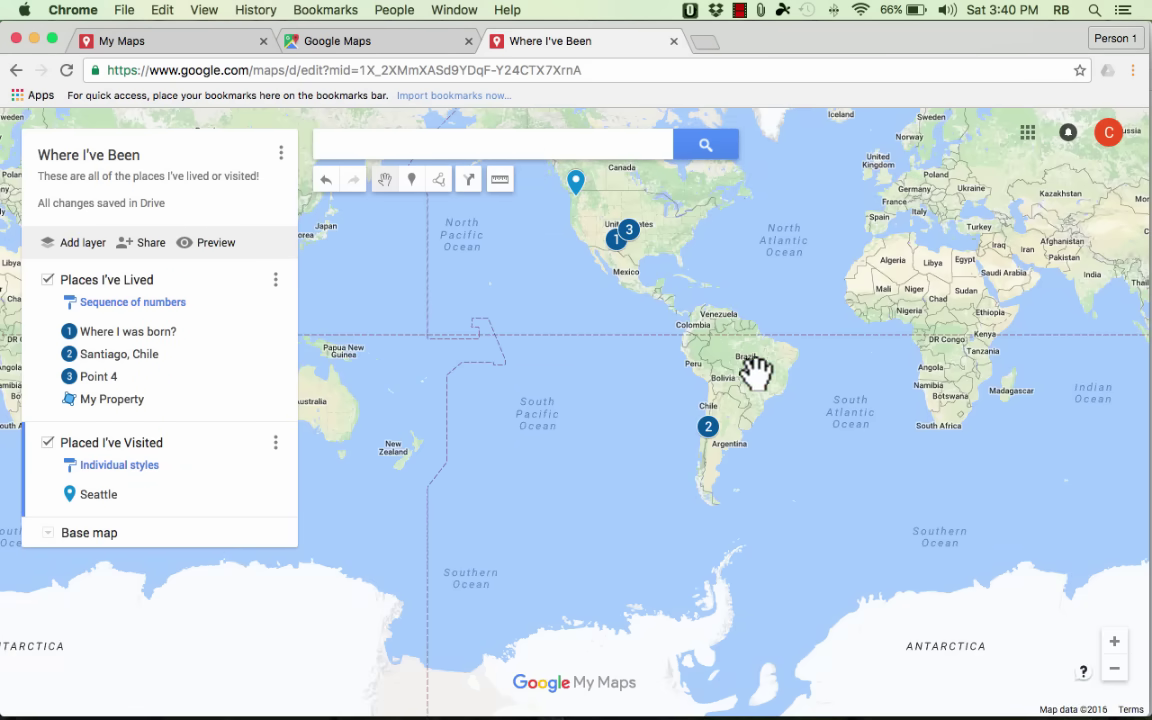
{"action": "scroll", "coordinate": [700, 322], "scroll_direction": "up", "scroll_amount": 2}
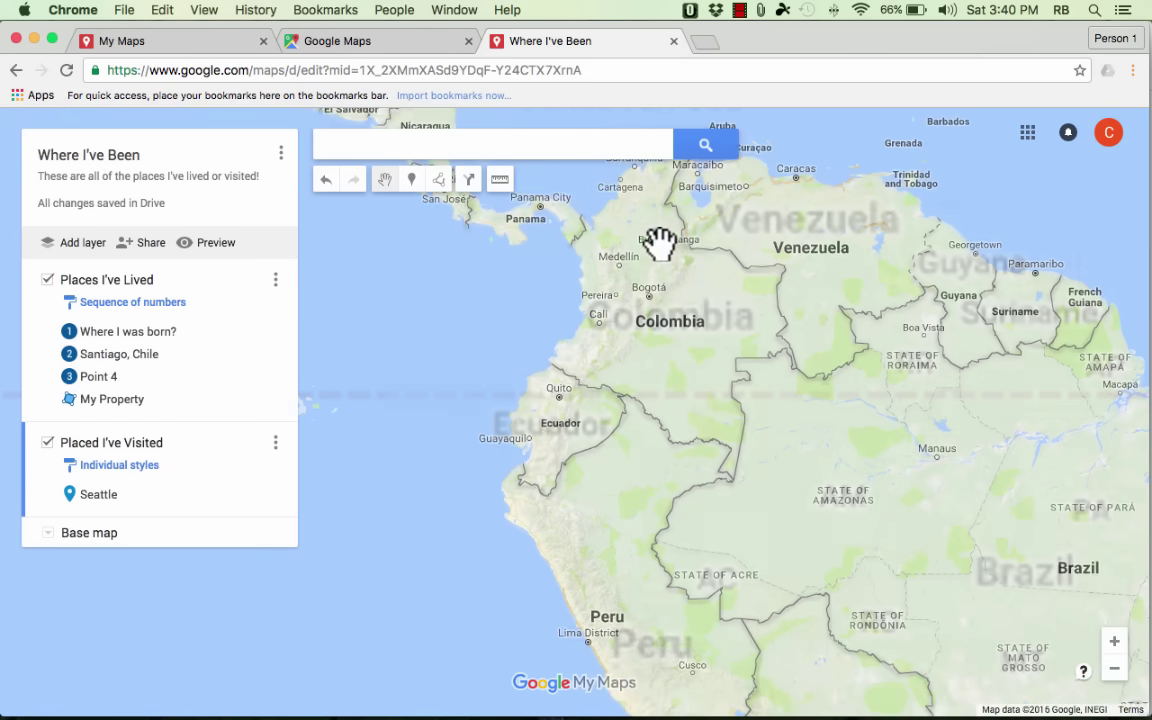
{"action": "left_click_drag", "start_coordinate": [648, 239], "coordinate": [728, 586]}
{"action": "left_click_drag", "start_coordinate": [566, 321], "coordinate": [578, 421]}
{"action": "scroll", "coordinate": [545, 391], "scroll_direction": "up", "scroll_amount": 2}
{"action": "scroll", "coordinate": [652, 385], "scroll_direction": "down", "scroll_amount": 2}
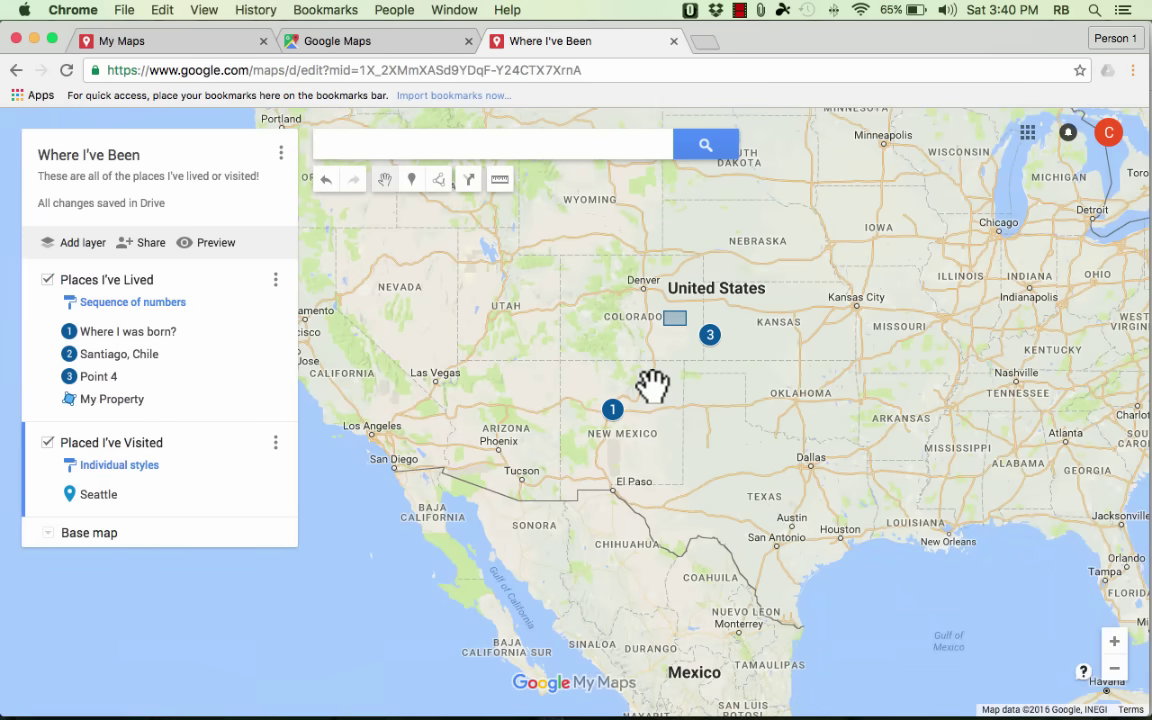
{"action": "left_click_drag", "start_coordinate": [699, 419], "coordinate": [21, 85]}
{"action": "scroll", "coordinate": [607, 380], "scroll_direction": "down", "scroll_amount": 2}
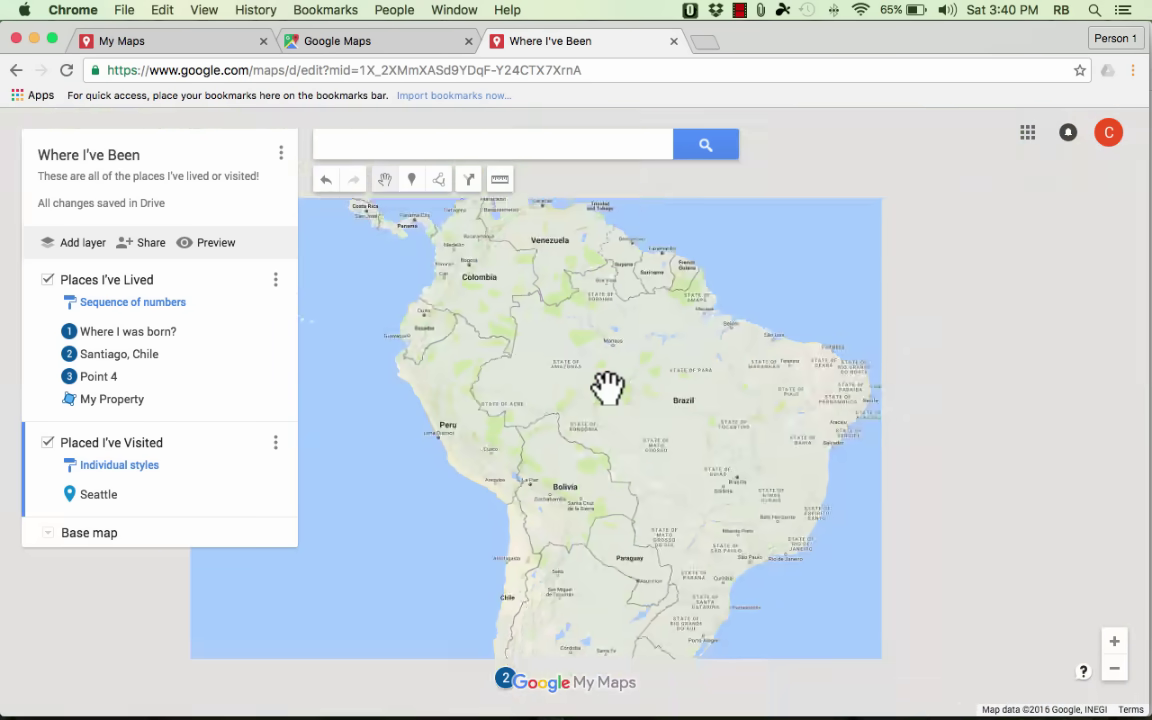
{"action": "scroll", "coordinate": [527, 337], "scroll_direction": "up", "scroll_amount": 2}
{"action": "scroll", "coordinate": [522, 337], "scroll_direction": "down", "scroll_amount": 2}
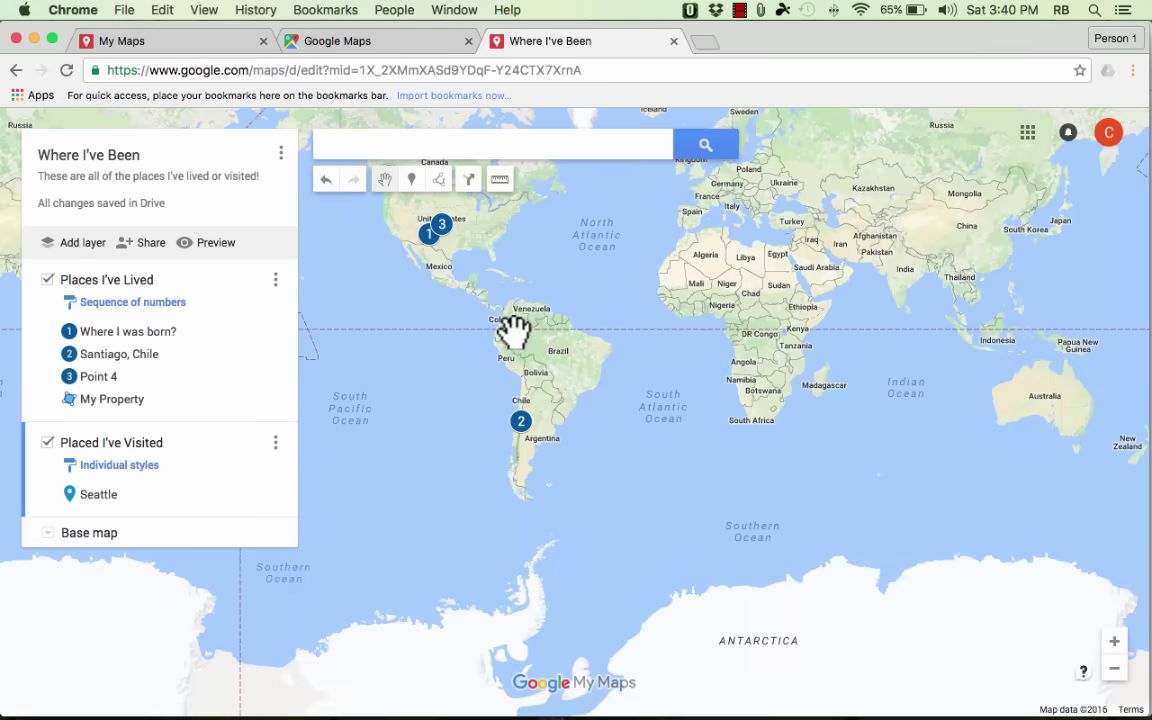
{"action": "left_click_drag", "start_coordinate": [514, 329], "coordinate": [596, 391]}
{"action": "scroll", "coordinate": [583, 390], "scroll_direction": "up", "scroll_amount": 1}
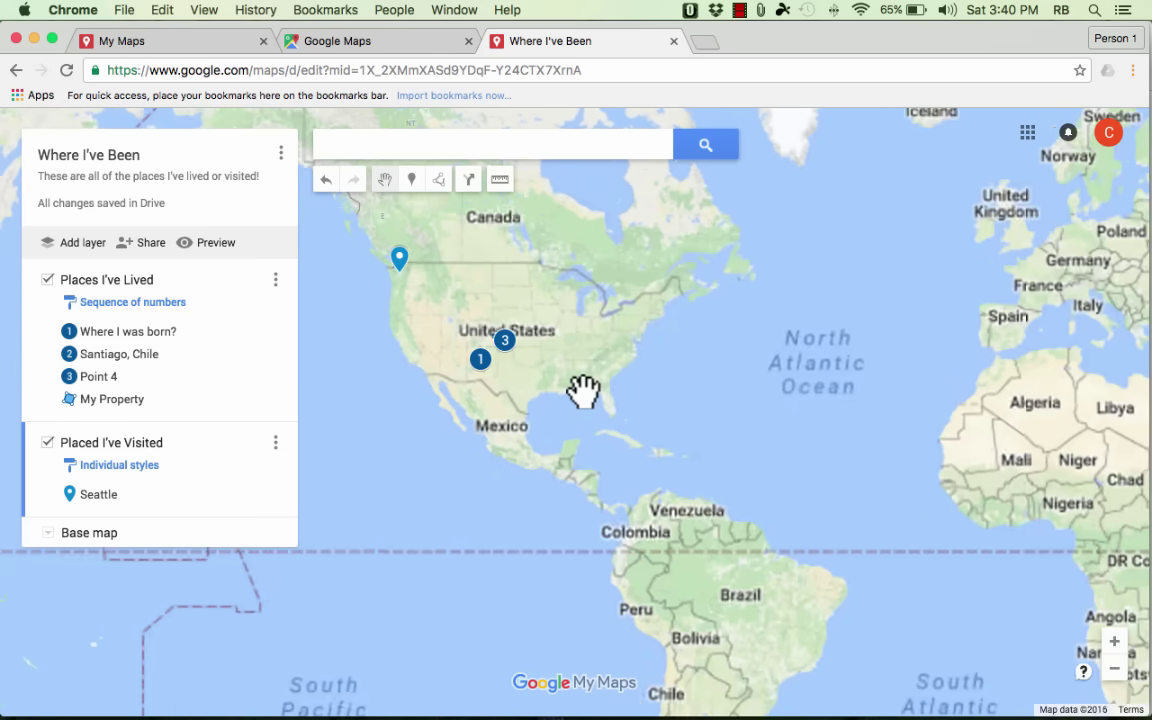
{"action": "left_click_drag", "start_coordinate": [689, 311], "coordinate": [683, 343]}
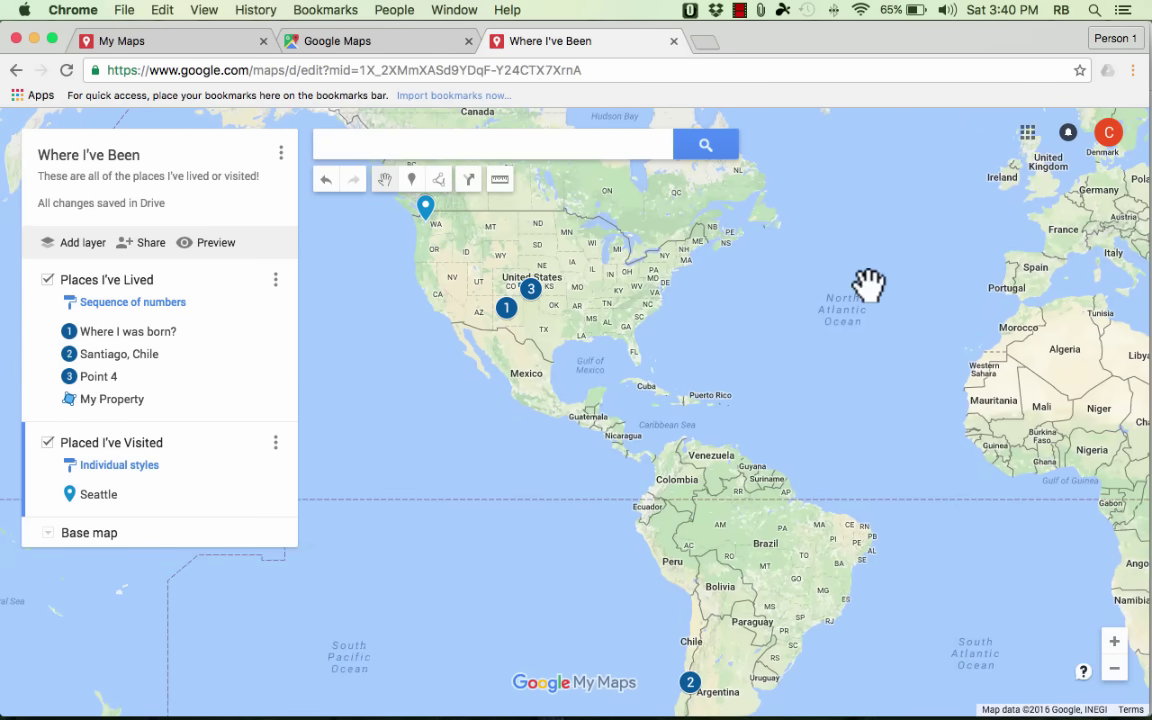
{"action": "left_click", "coordinate": [281, 153]}
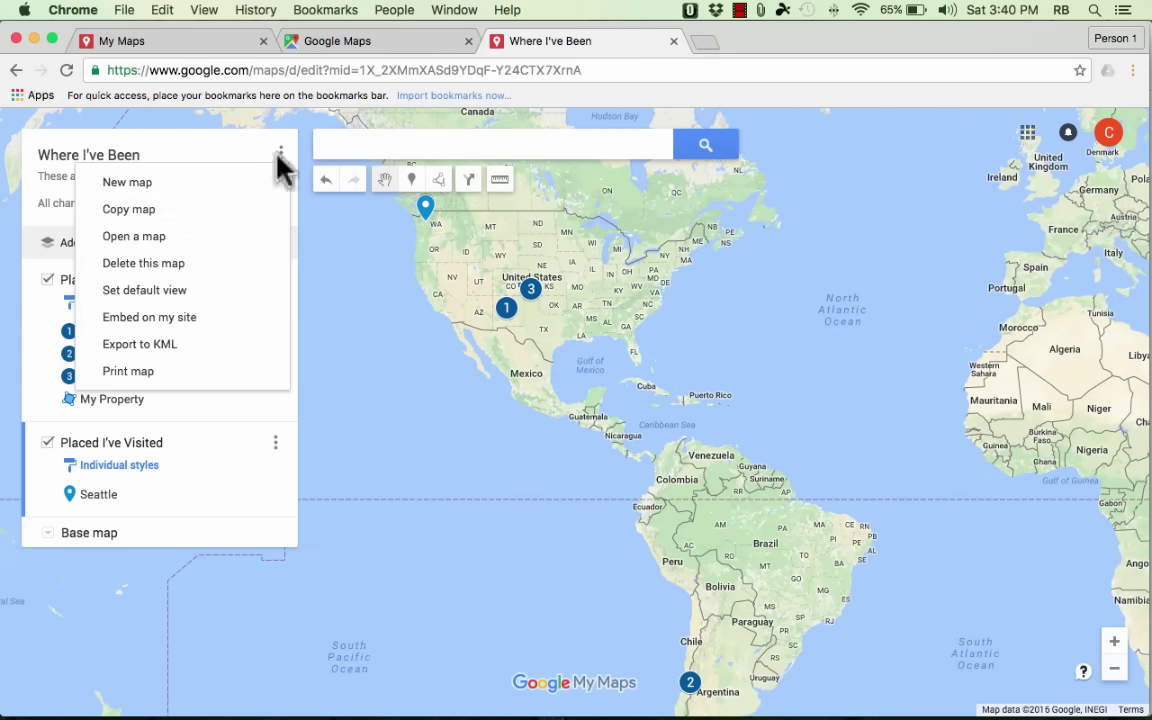
{"action": "left_click", "coordinate": [165, 290]}
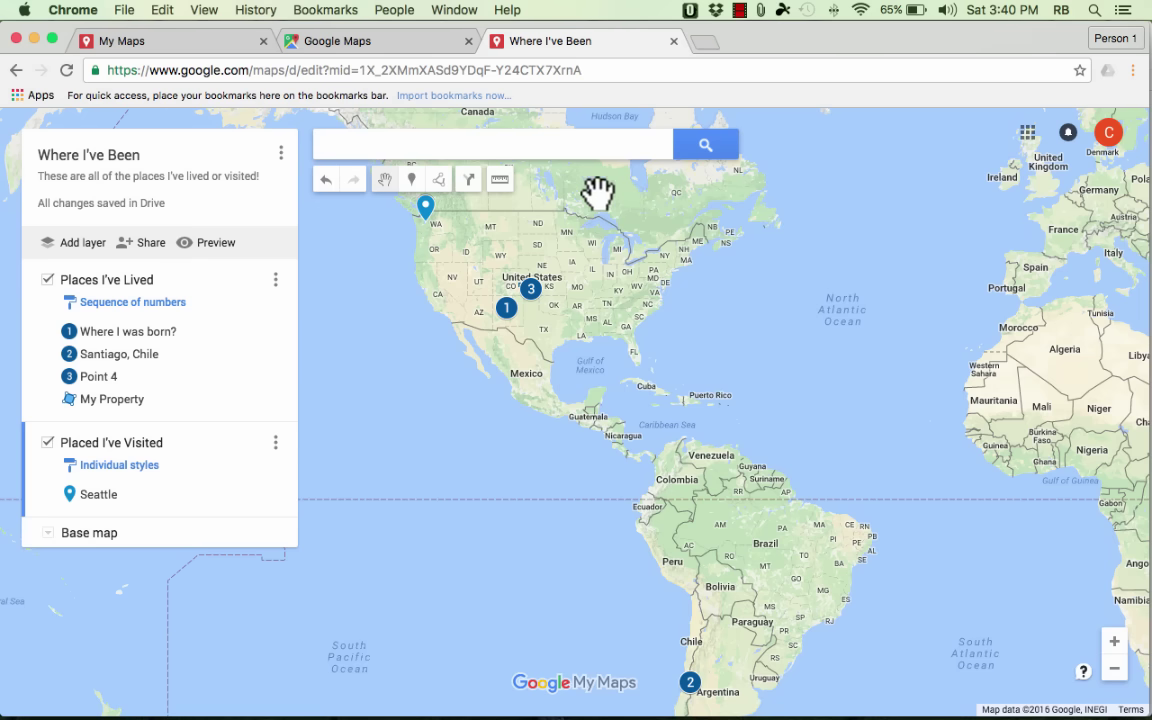
- Try to get the embed code for the map and dismiss the dialog
{"action": "left_click", "coordinate": [282, 160]}
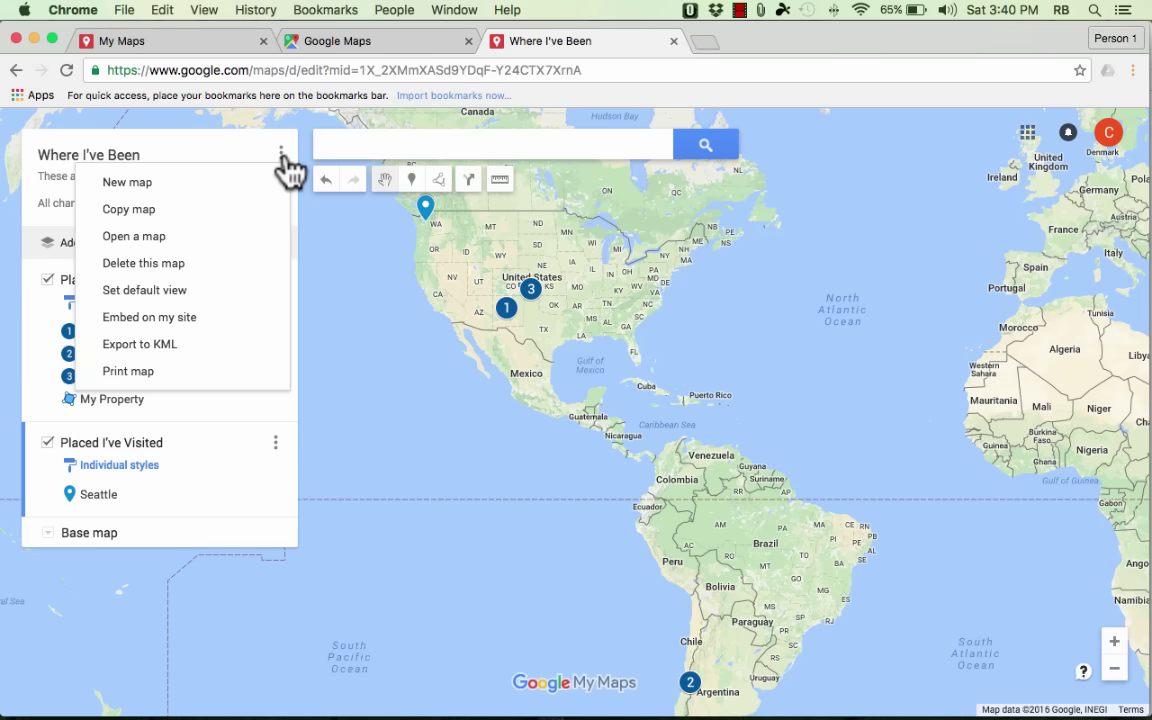
{"action": "left_click", "coordinate": [197, 322]}
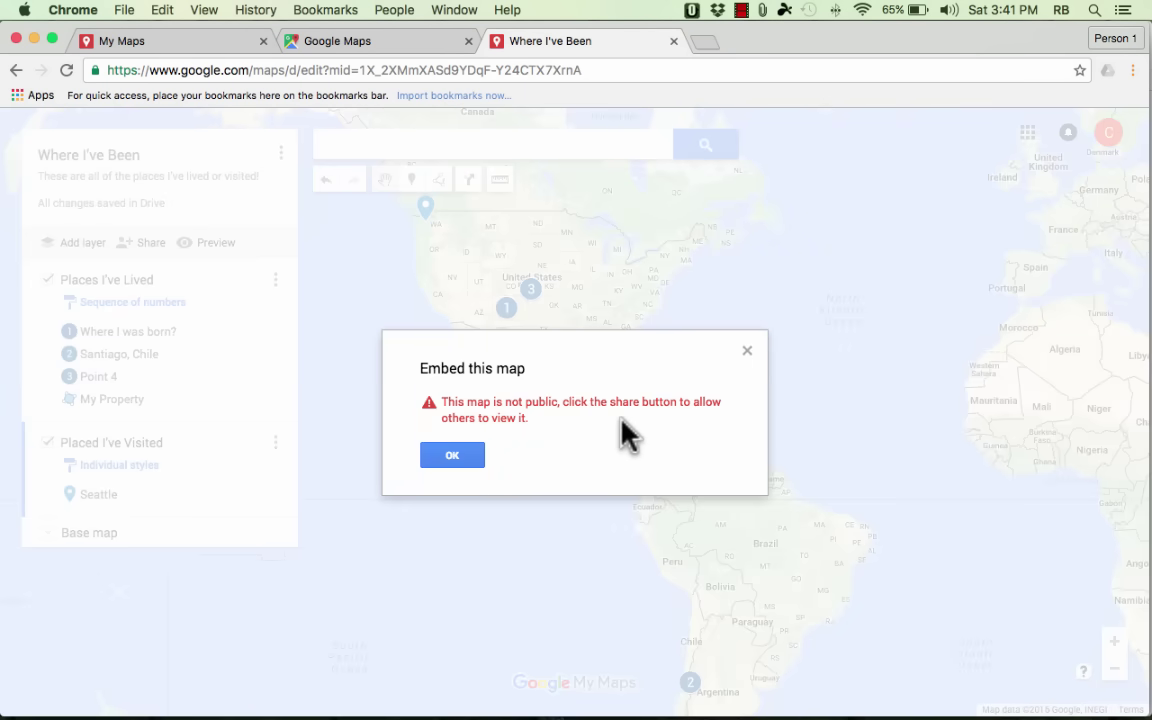
{"action": "left_click", "coordinate": [468, 456]}
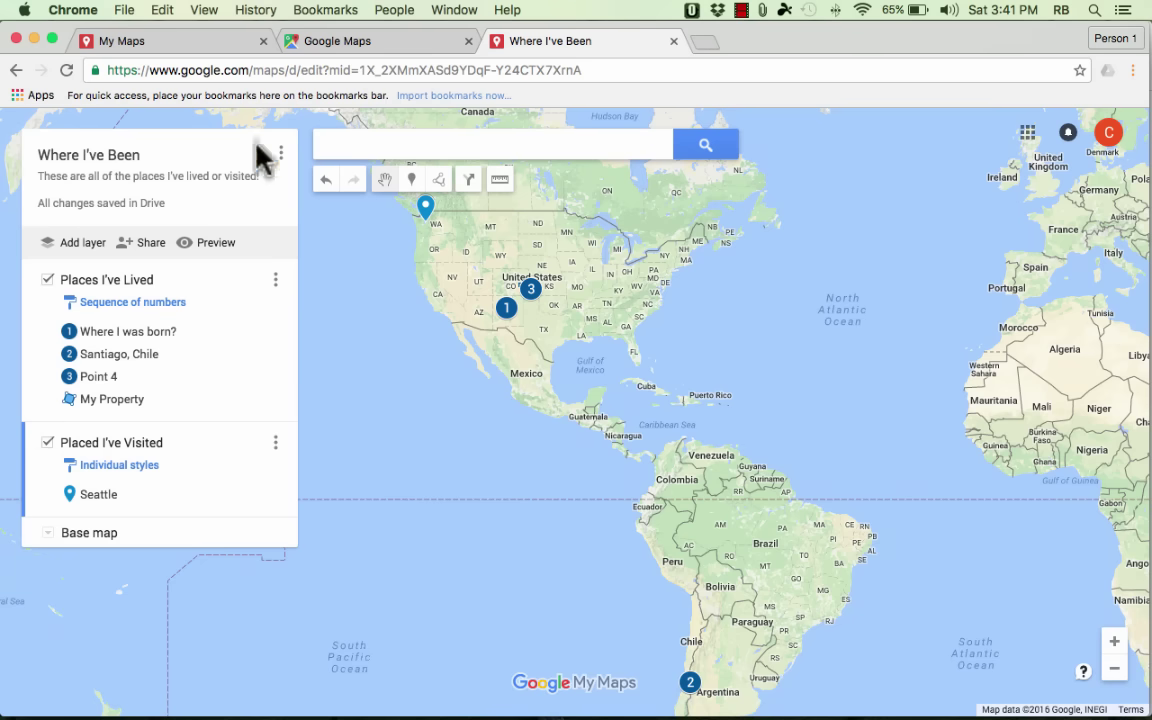
- Review the KML export options for the entire map without downloading, and look over the remaining map options
{"action": "left_click", "coordinate": [281, 154]}
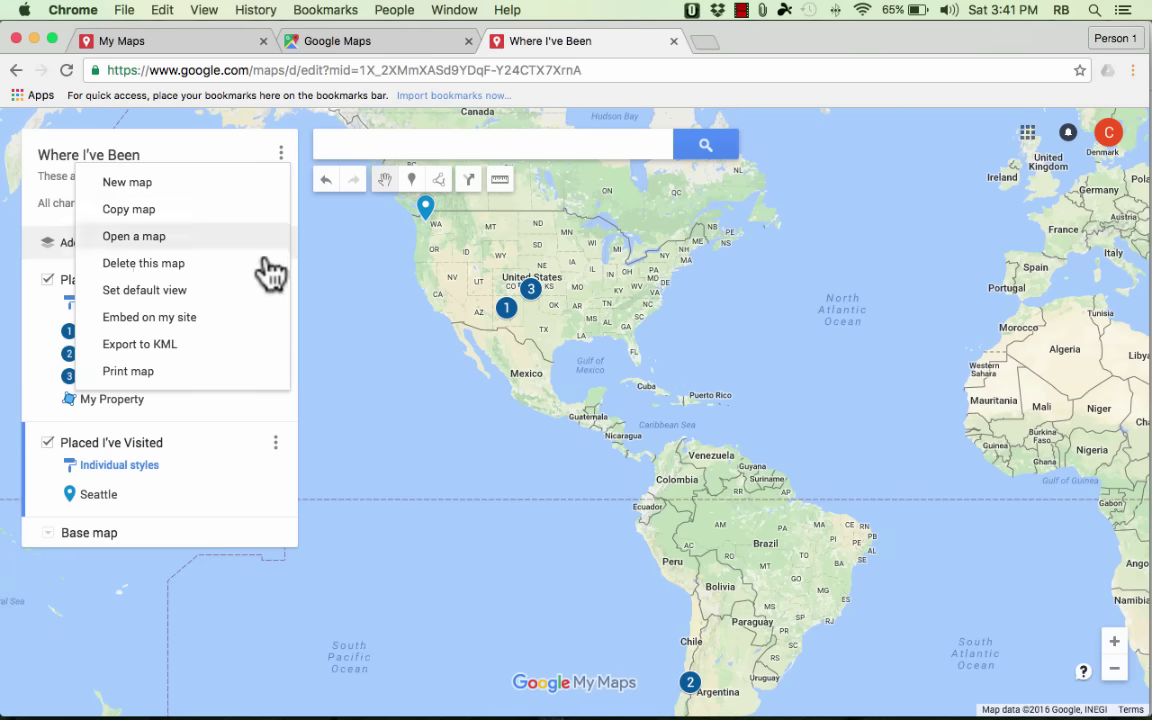
{"action": "left_click", "coordinate": [158, 350]}
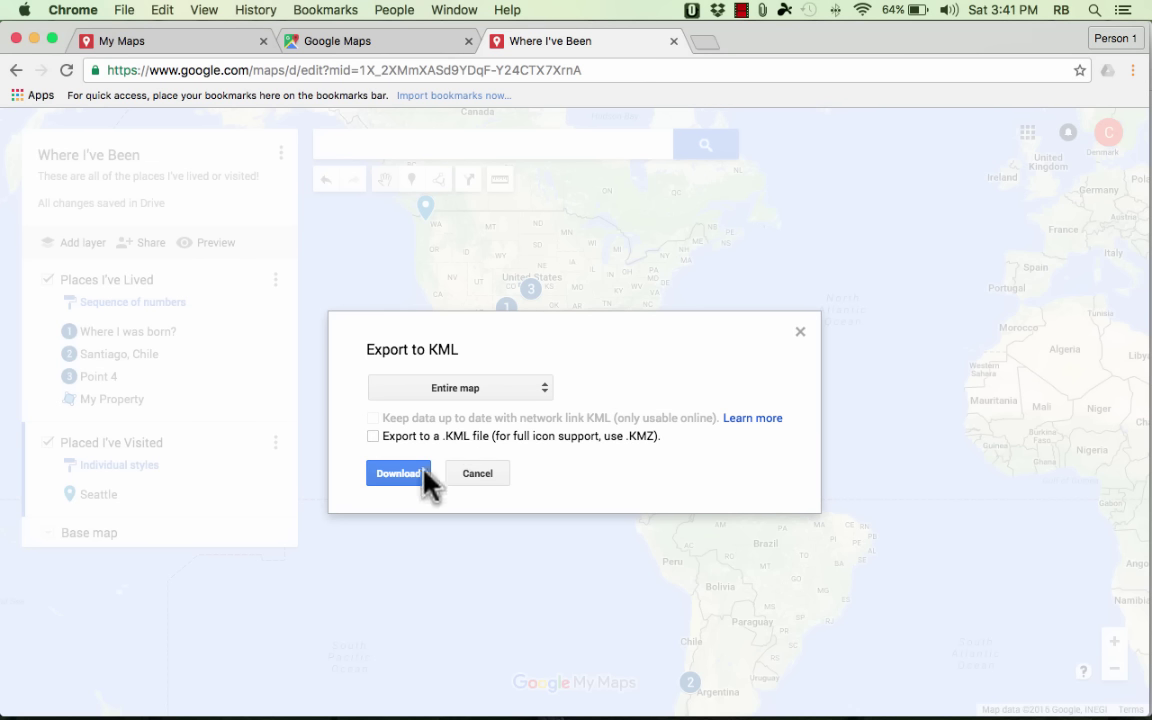
{"action": "left_click", "coordinate": [498, 476]}
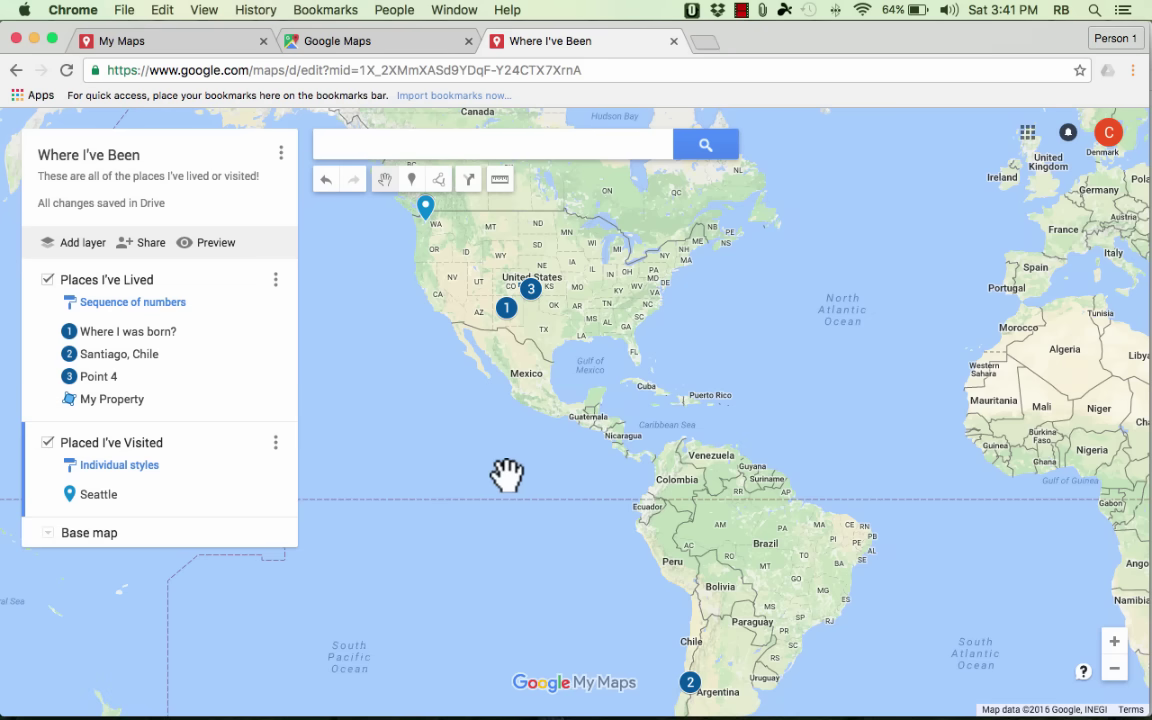
{"action": "left_click", "coordinate": [281, 152]}
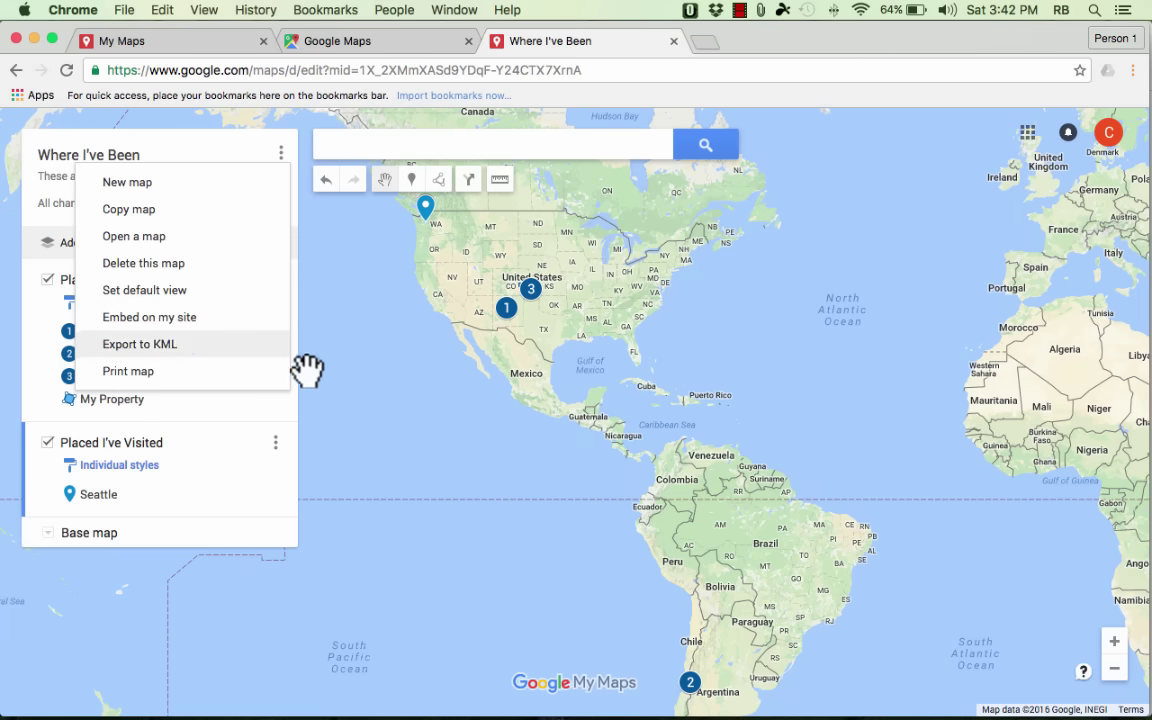
{"action": "left_click", "coordinate": [370, 350]}
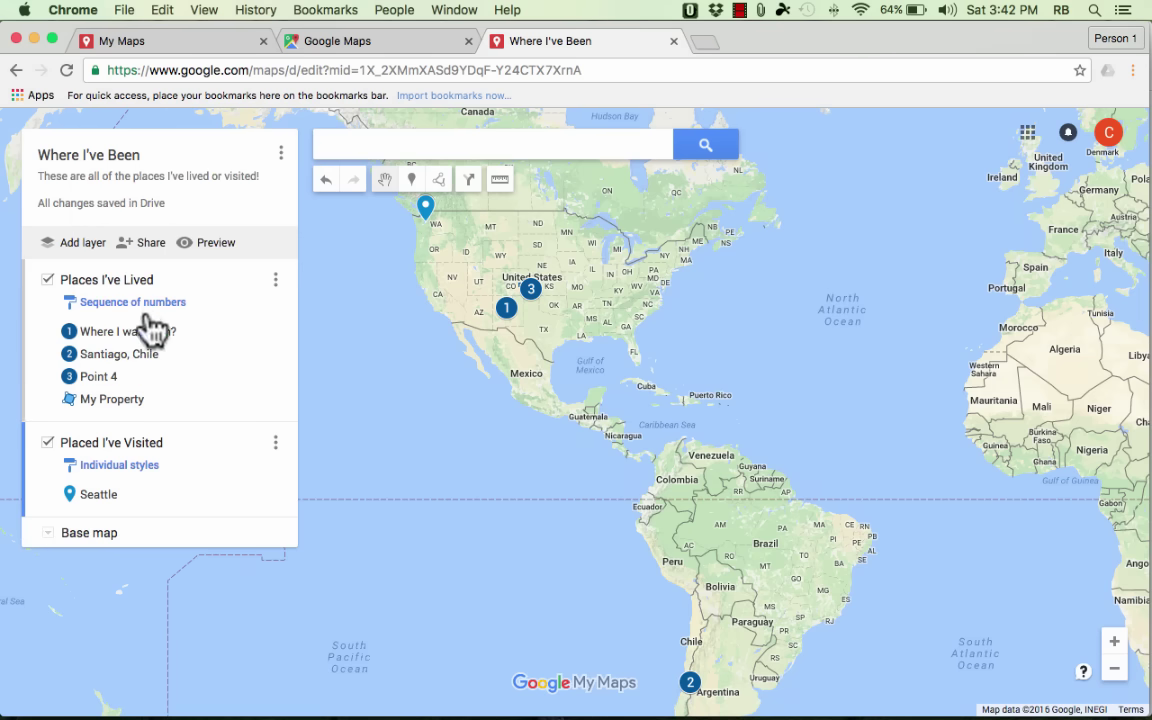
- In the map's sharing settings, try link access with Can edit and public access with Can view, and save Off - Specific people
{"action": "left_click", "coordinate": [150, 245]}
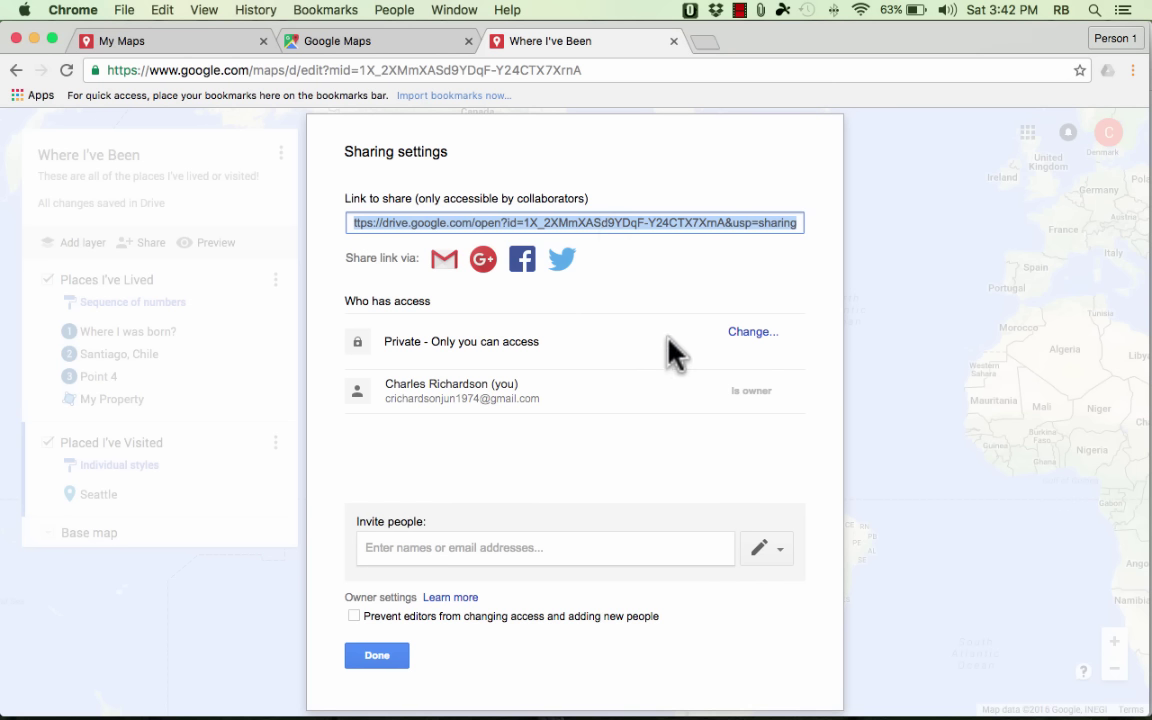
{"action": "left_click", "coordinate": [752, 334]}
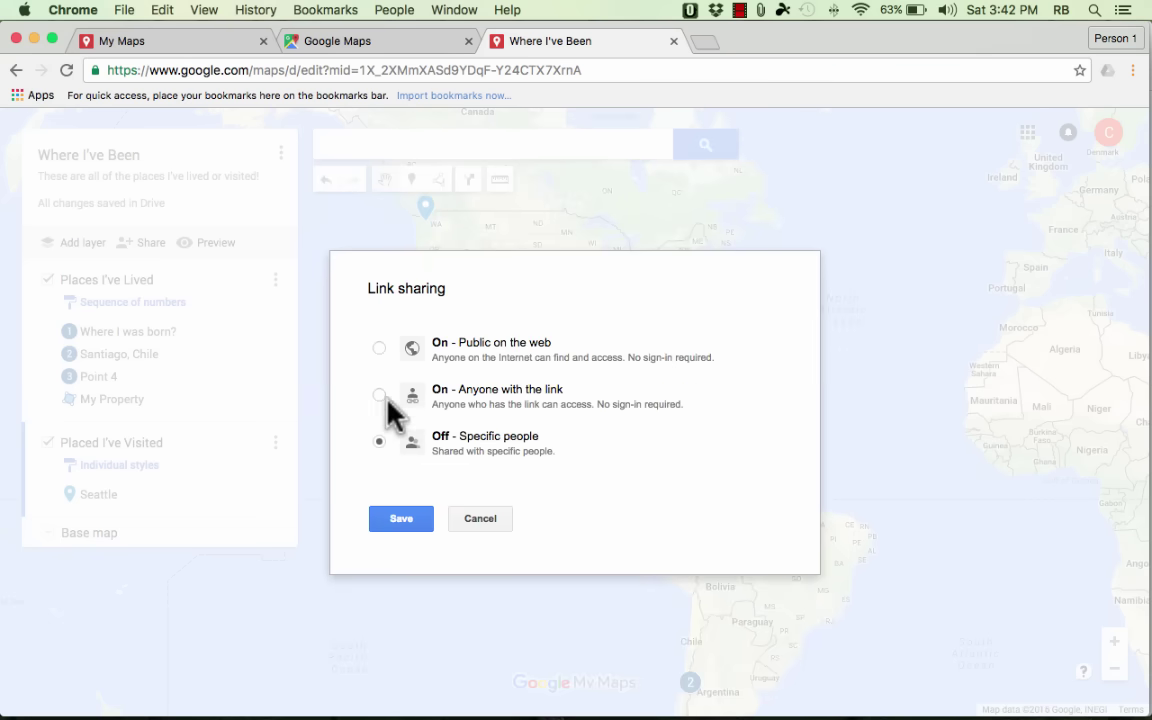
{"action": "left_click", "coordinate": [379, 395]}
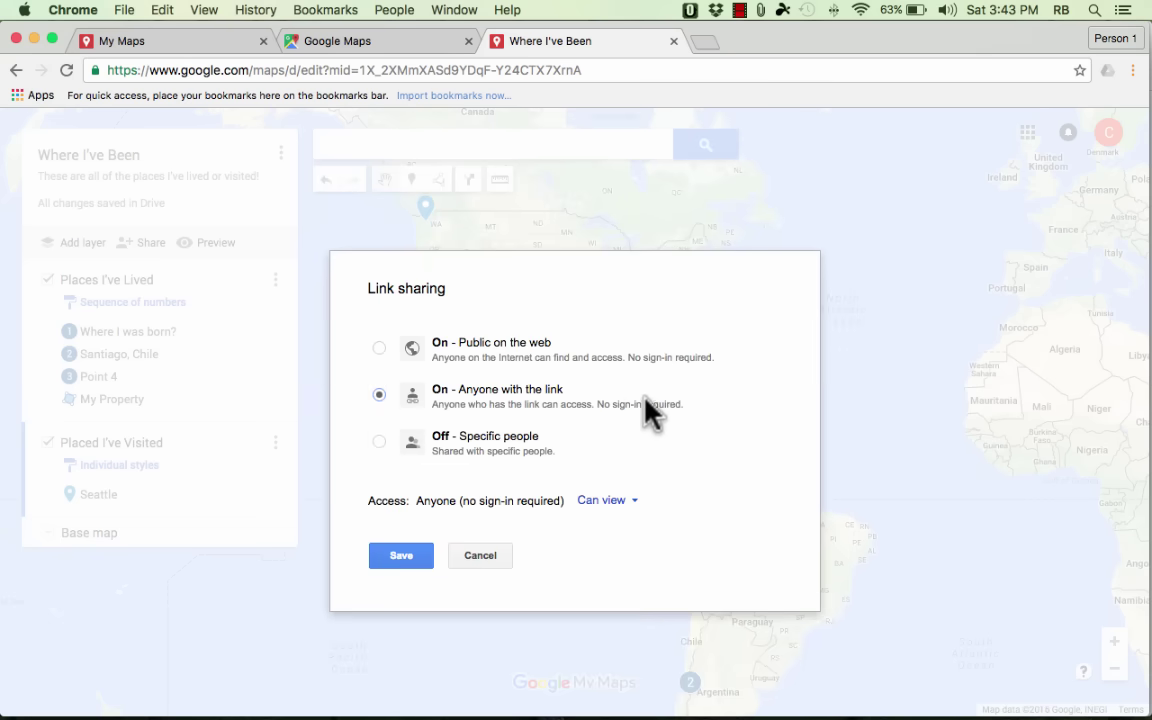
{"action": "left_click", "coordinate": [634, 502]}
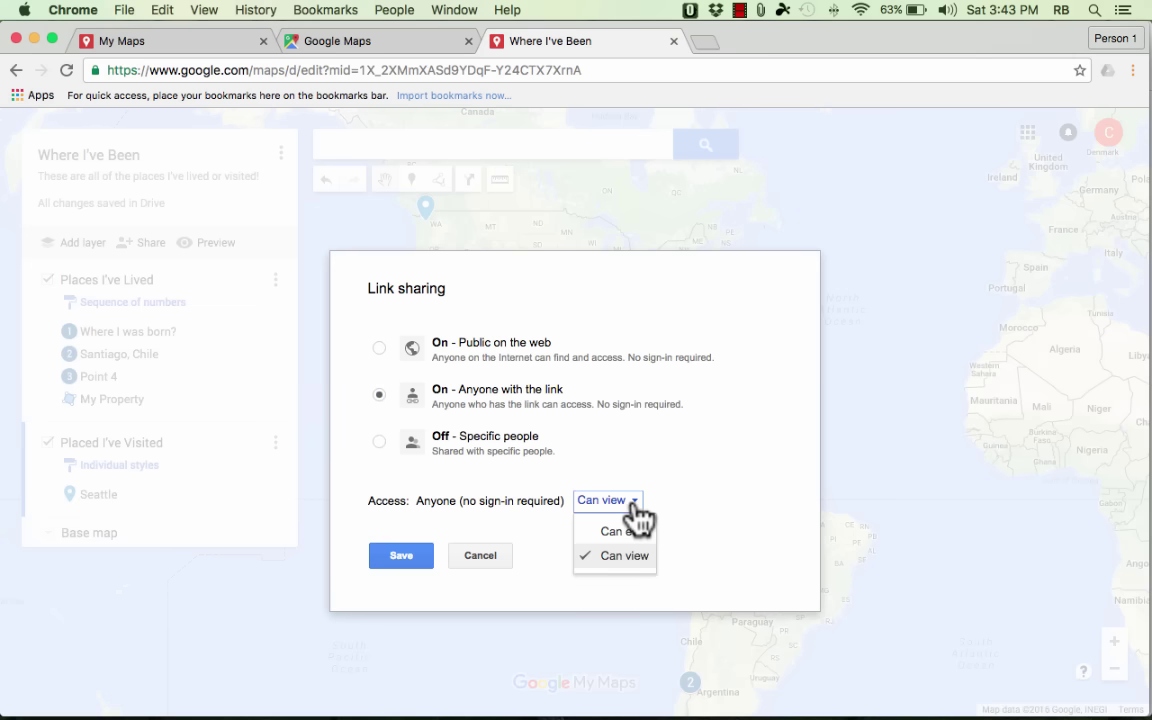
{"action": "left_click", "coordinate": [613, 533]}
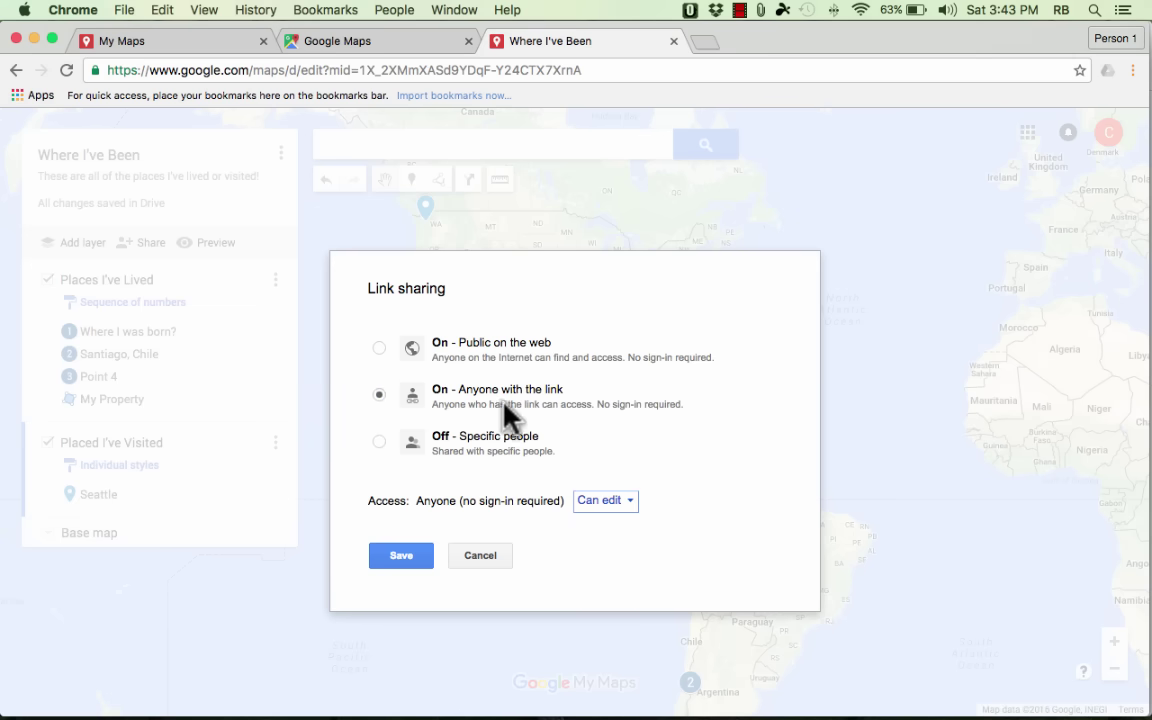
{"action": "left_click", "coordinate": [379, 347]}
{"action": "left_click", "coordinate": [605, 500]}
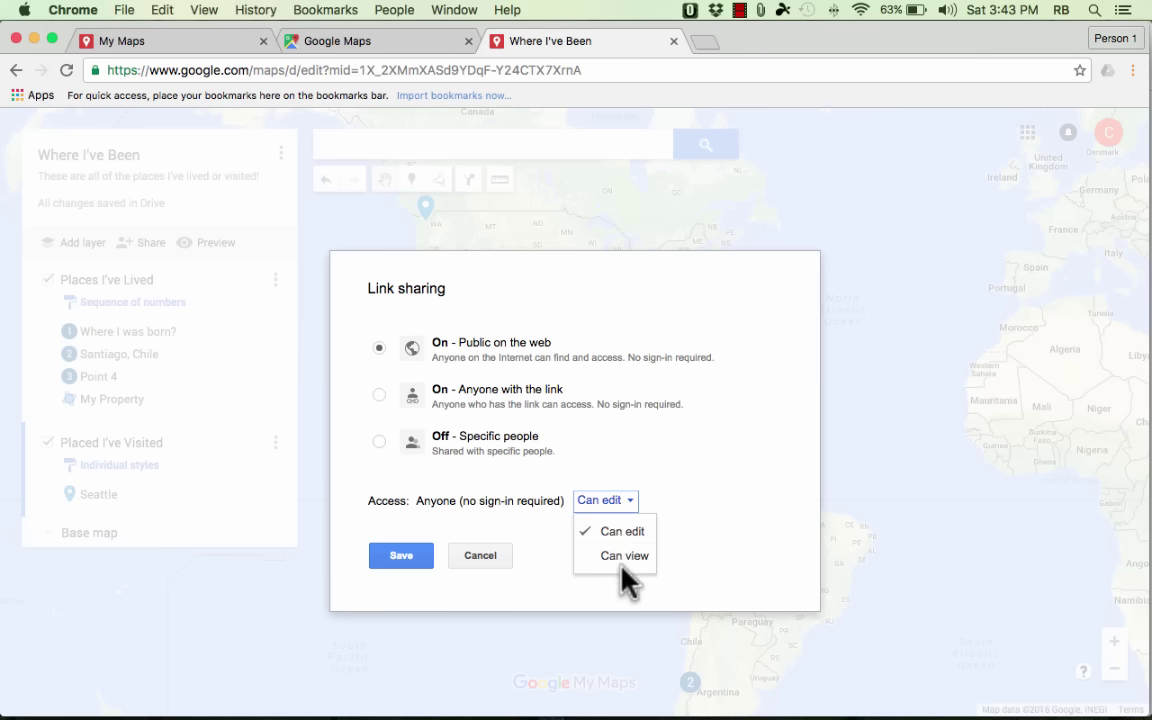
{"action": "left_click", "coordinate": [618, 558]}
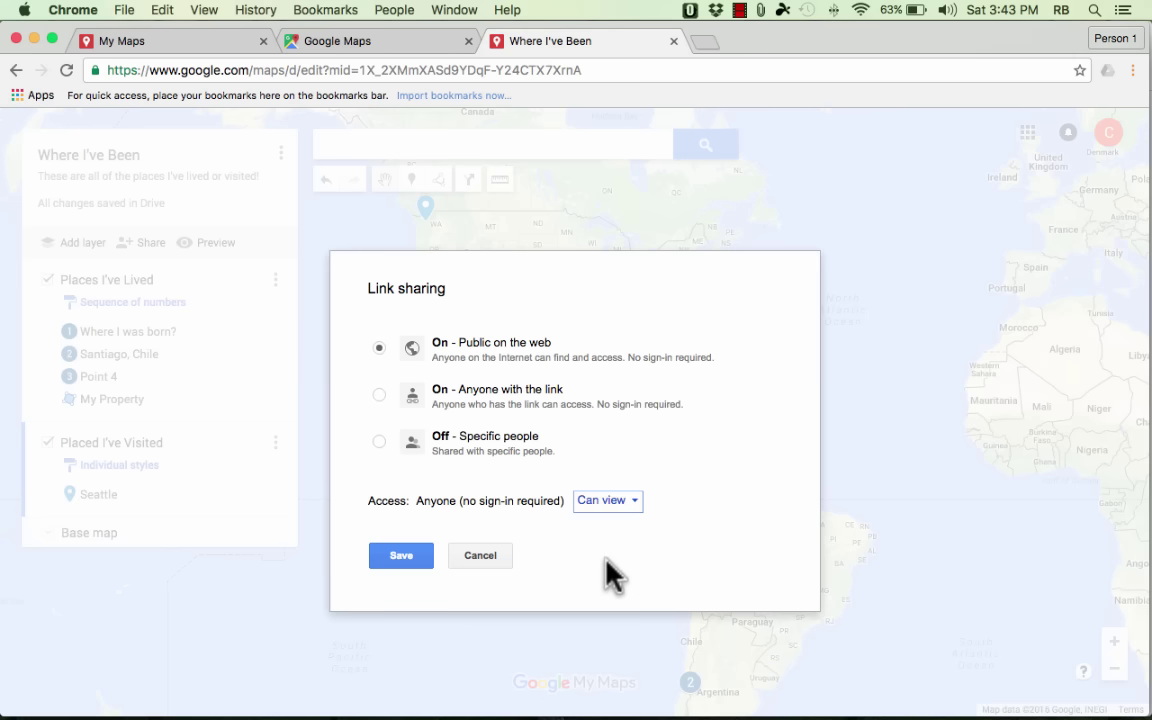
{"action": "left_click", "coordinate": [381, 440]}
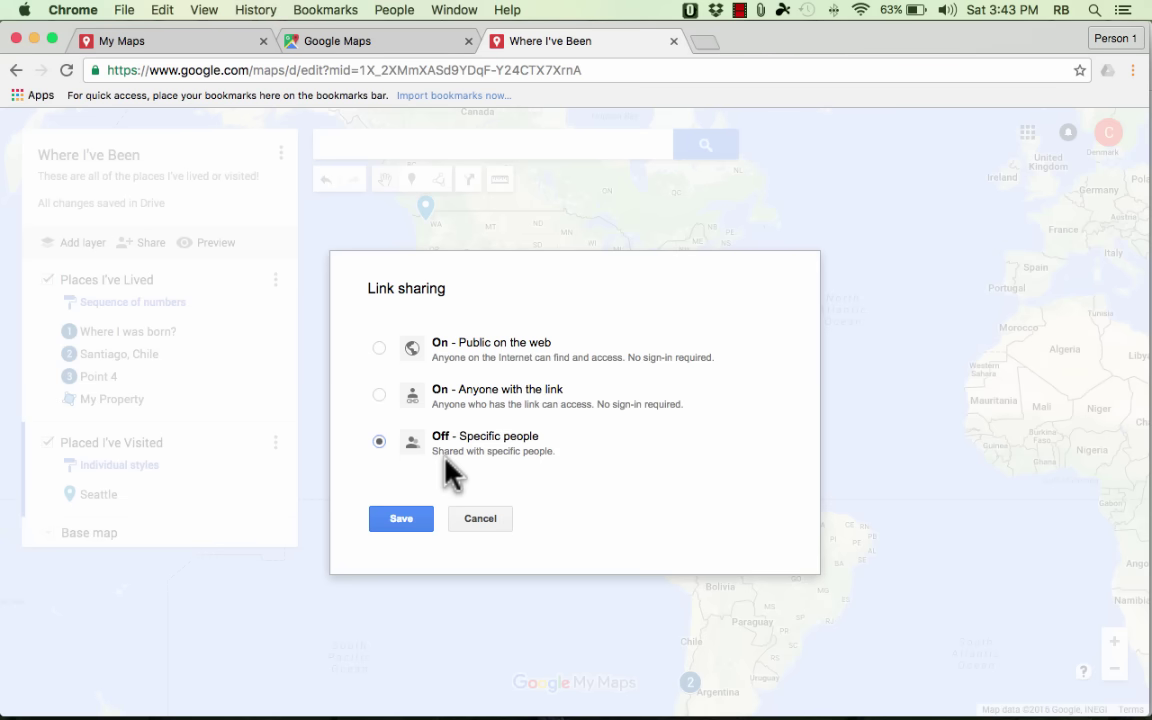
{"action": "left_click", "coordinate": [399, 522]}
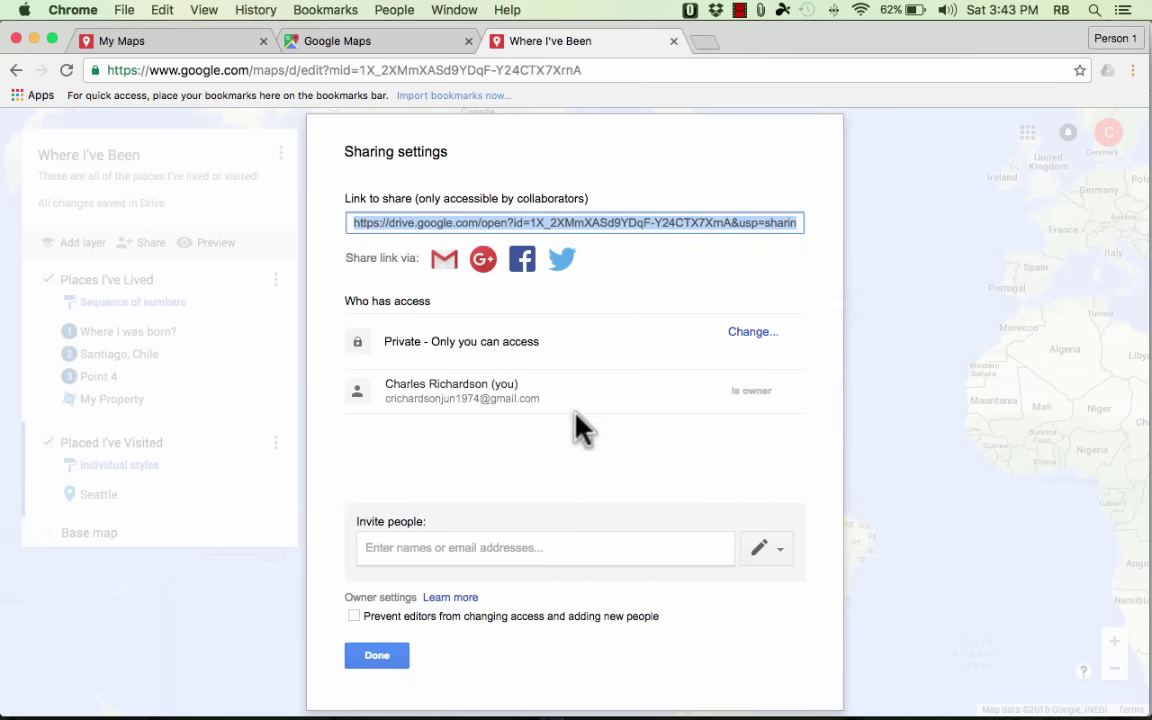
- Start an invitation, try the Can view permission for invited people, and restore it to Can edit
{"action": "left_click", "coordinate": [423, 548]}
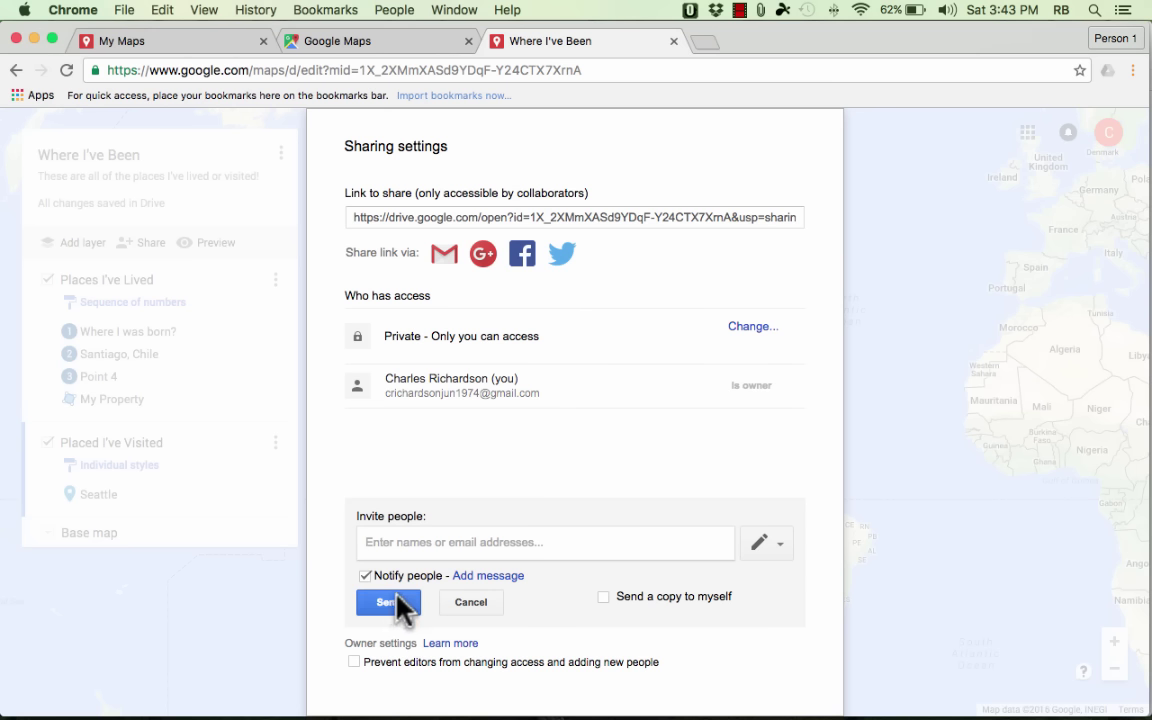
{"action": "left_click", "coordinate": [767, 544]}
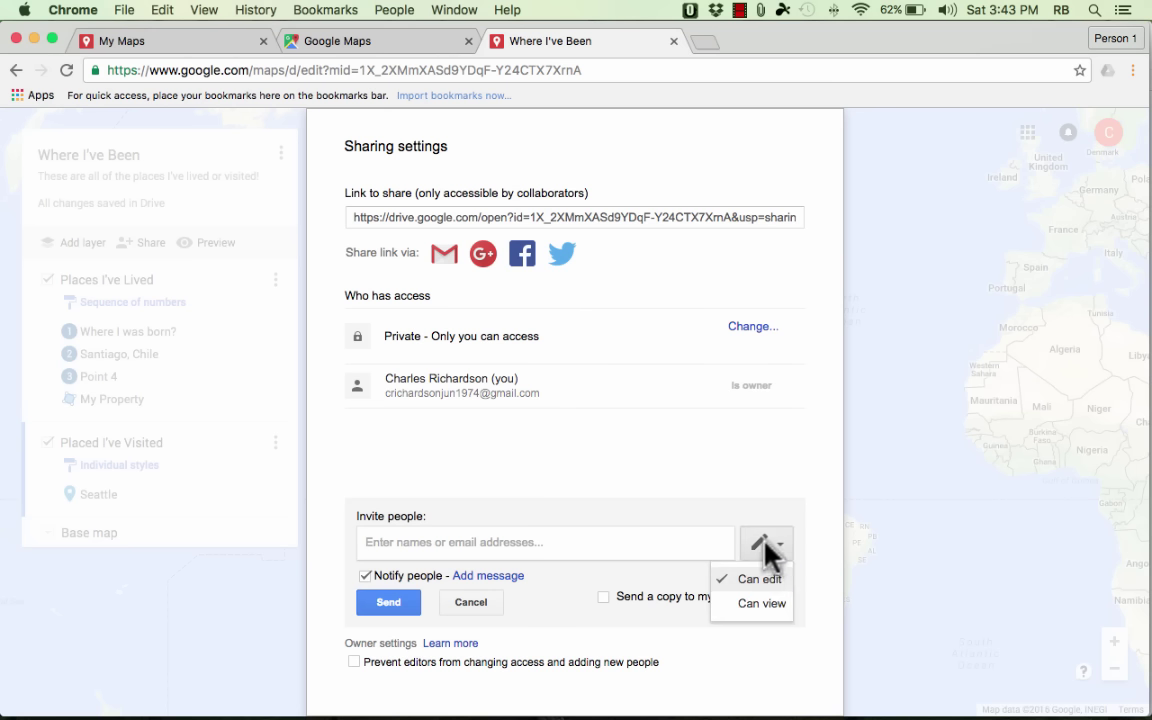
{"action": "left_click", "coordinate": [752, 604]}
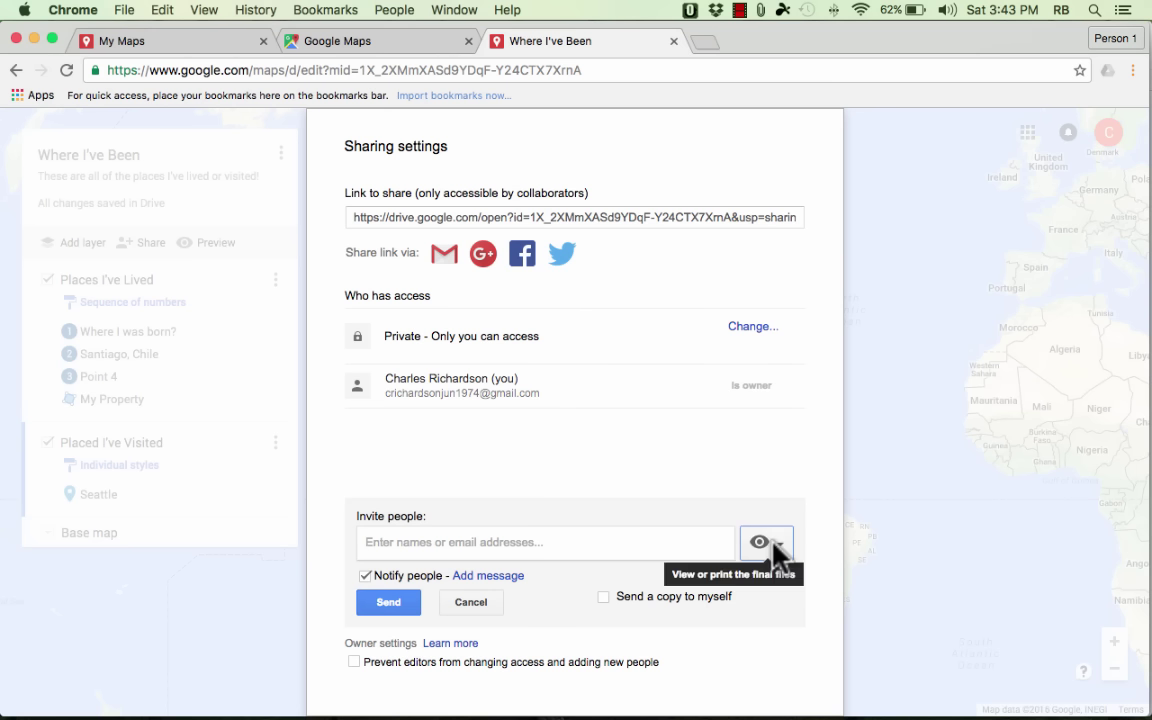
{"action": "left_click", "coordinate": [773, 544]}
{"action": "left_click", "coordinate": [758, 580]}
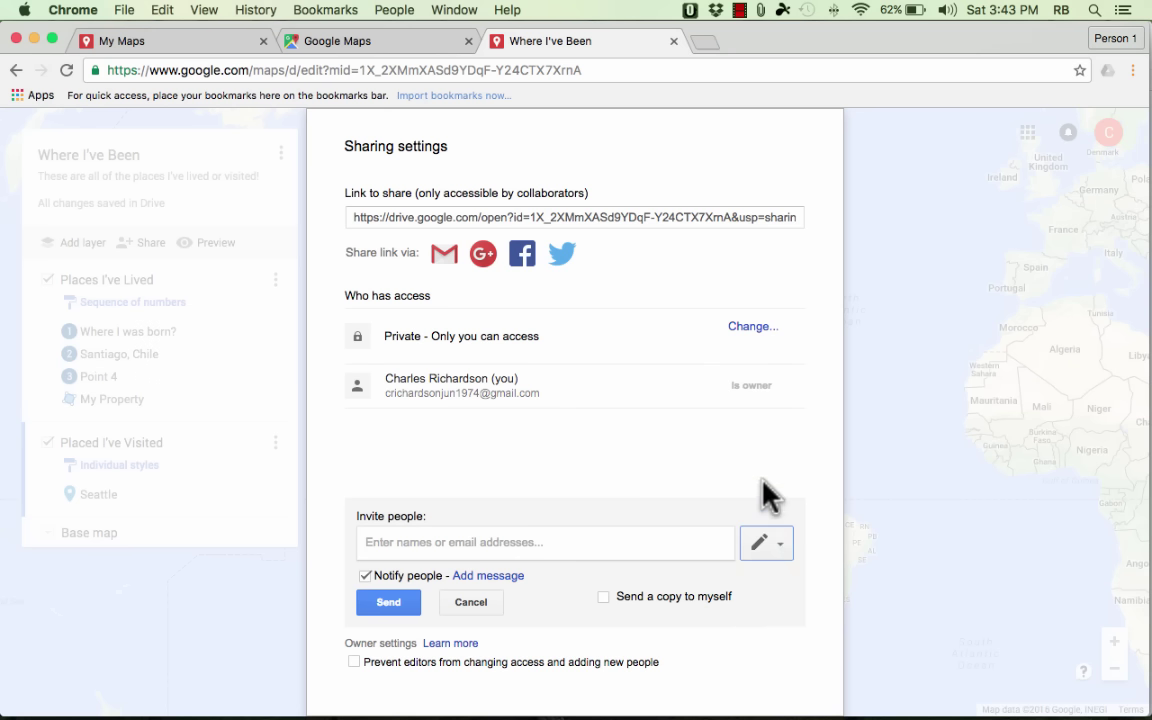
- Set the map's link sharing to Public on the web with Can view access, discard the empty invitation and finish sharing
{"action": "left_click", "coordinate": [752, 328]}
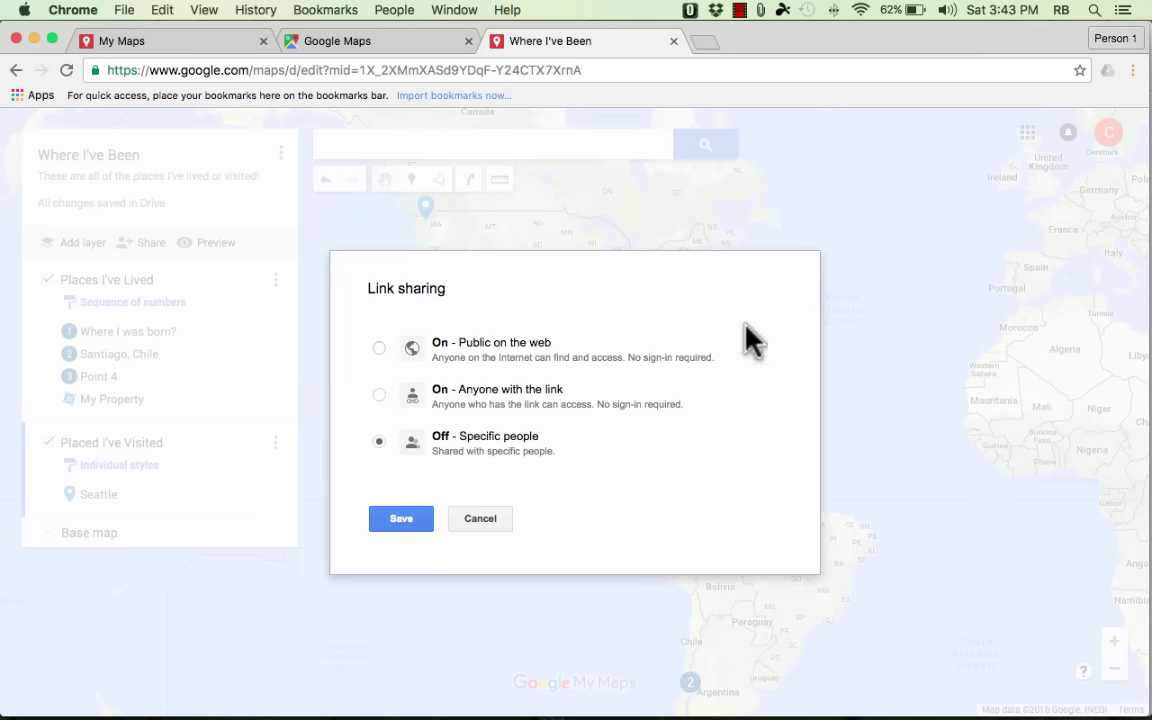
{"action": "left_click", "coordinate": [380, 347]}
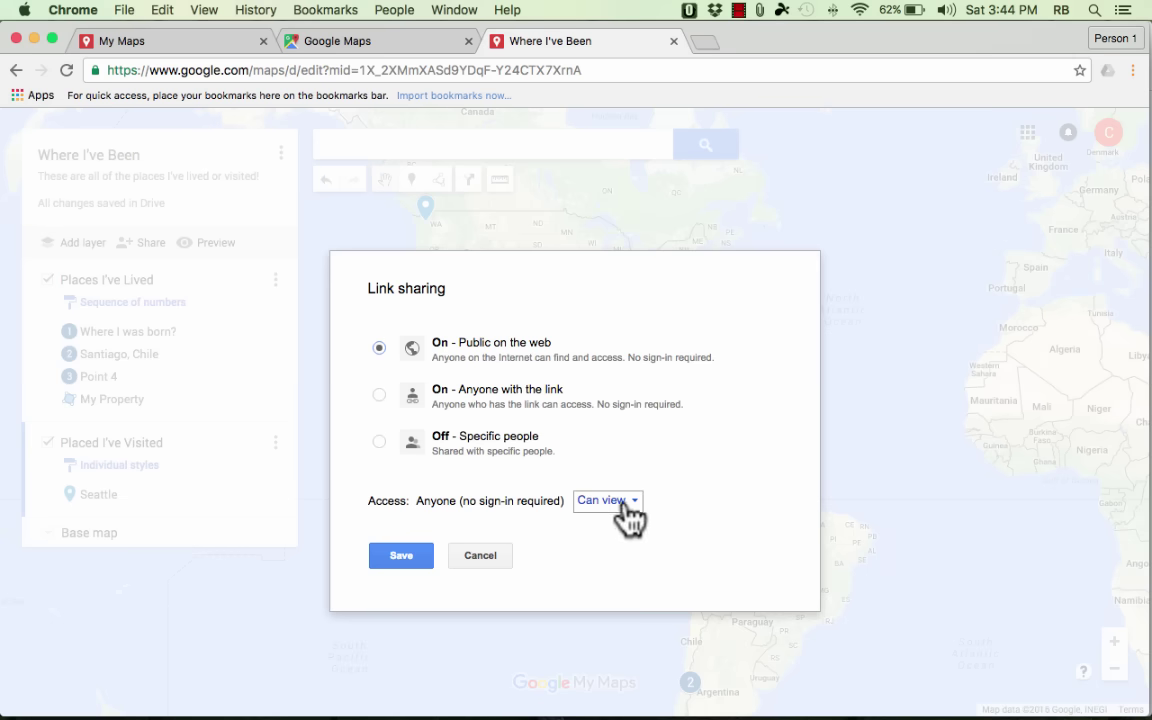
{"action": "left_click", "coordinate": [401, 562]}
{"action": "left_click", "coordinate": [478, 605]}
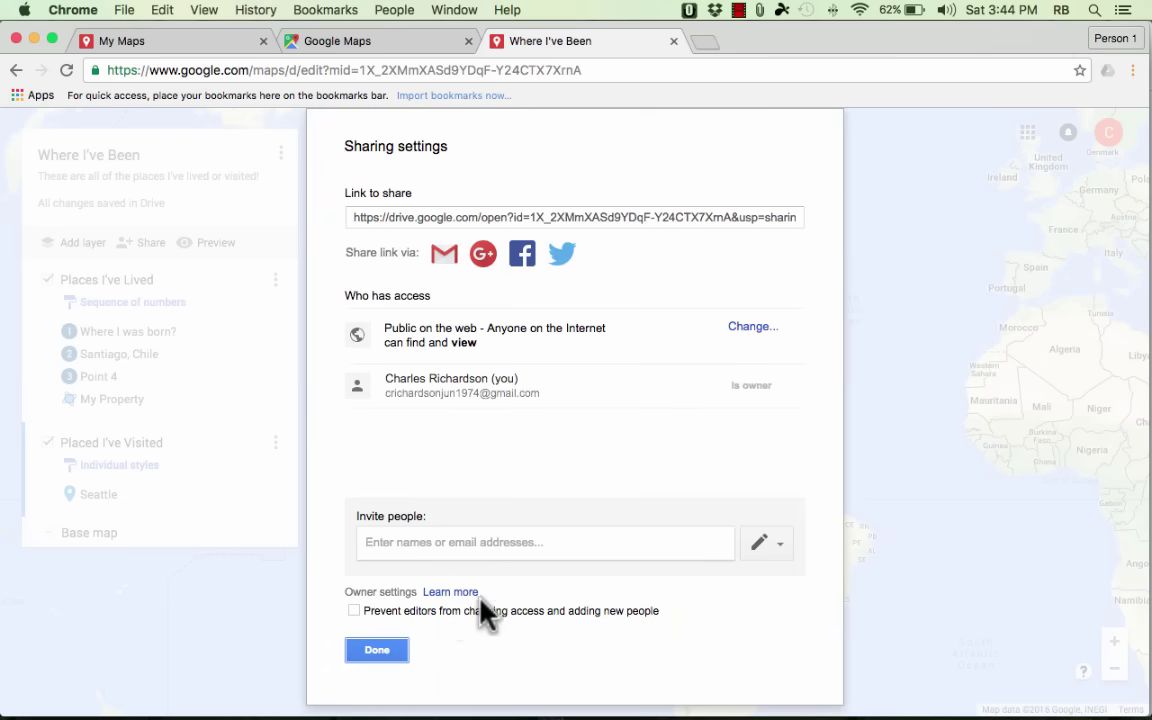
{"action": "left_click", "coordinate": [378, 651]}
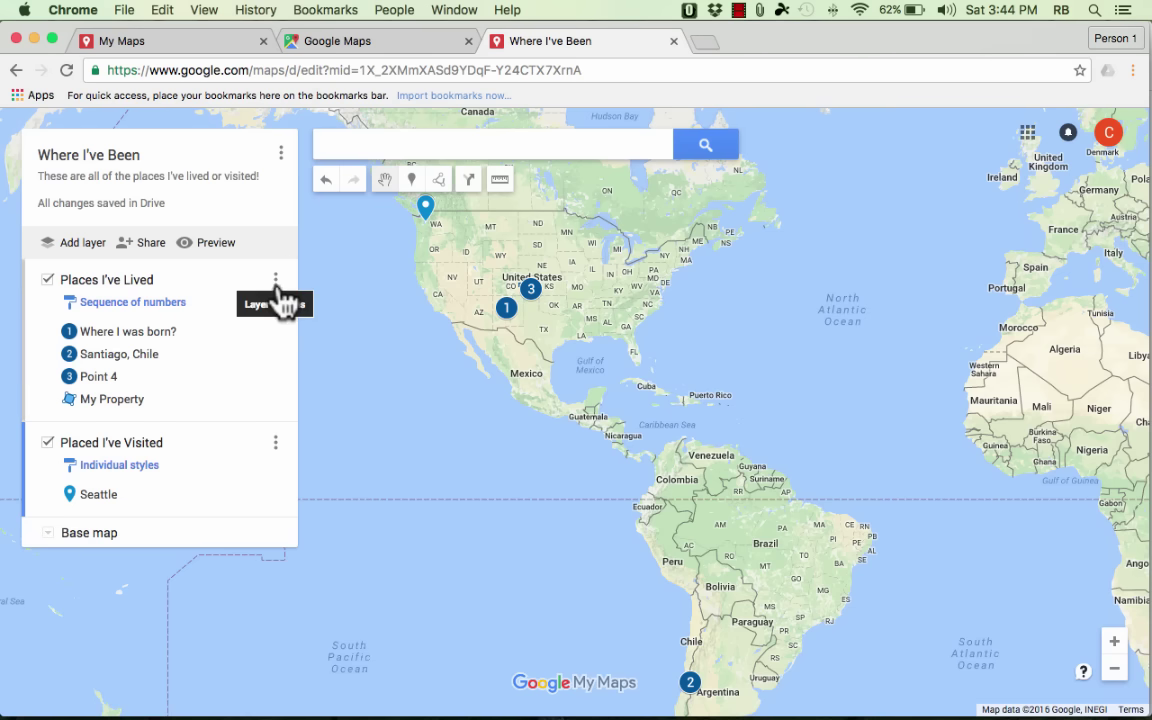
- Display the HTML code for embedding the map on a website and close it
{"action": "left_click", "coordinate": [281, 160]}
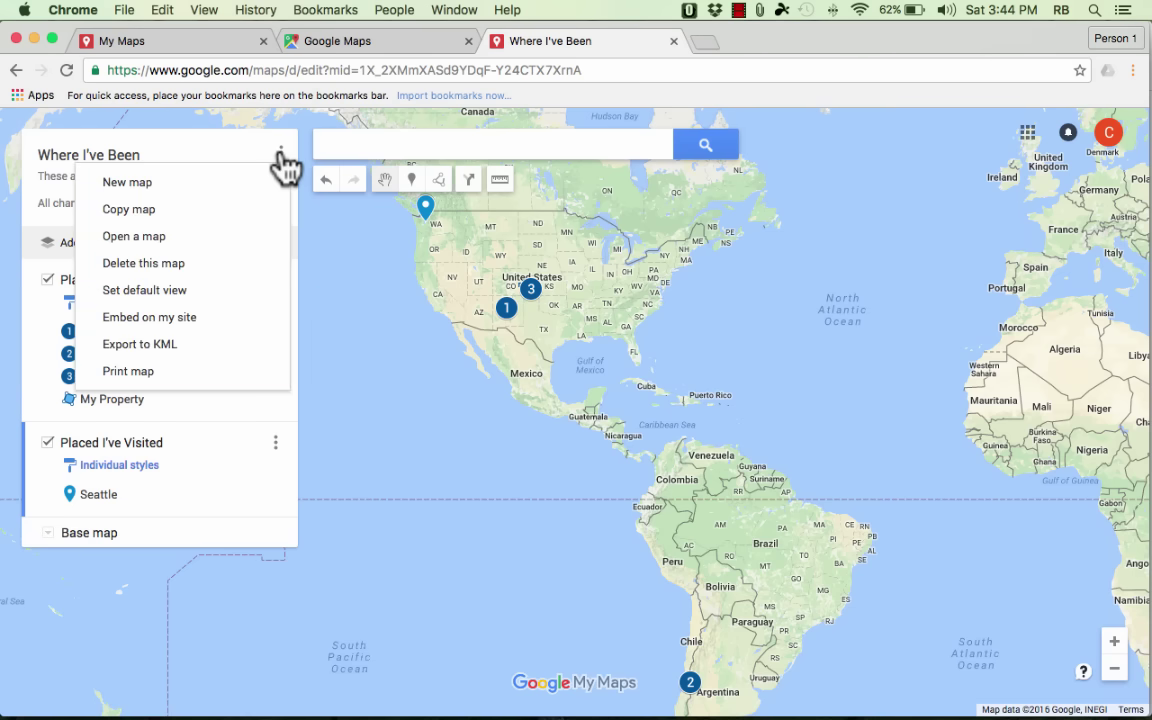
{"action": "left_click", "coordinate": [165, 318]}
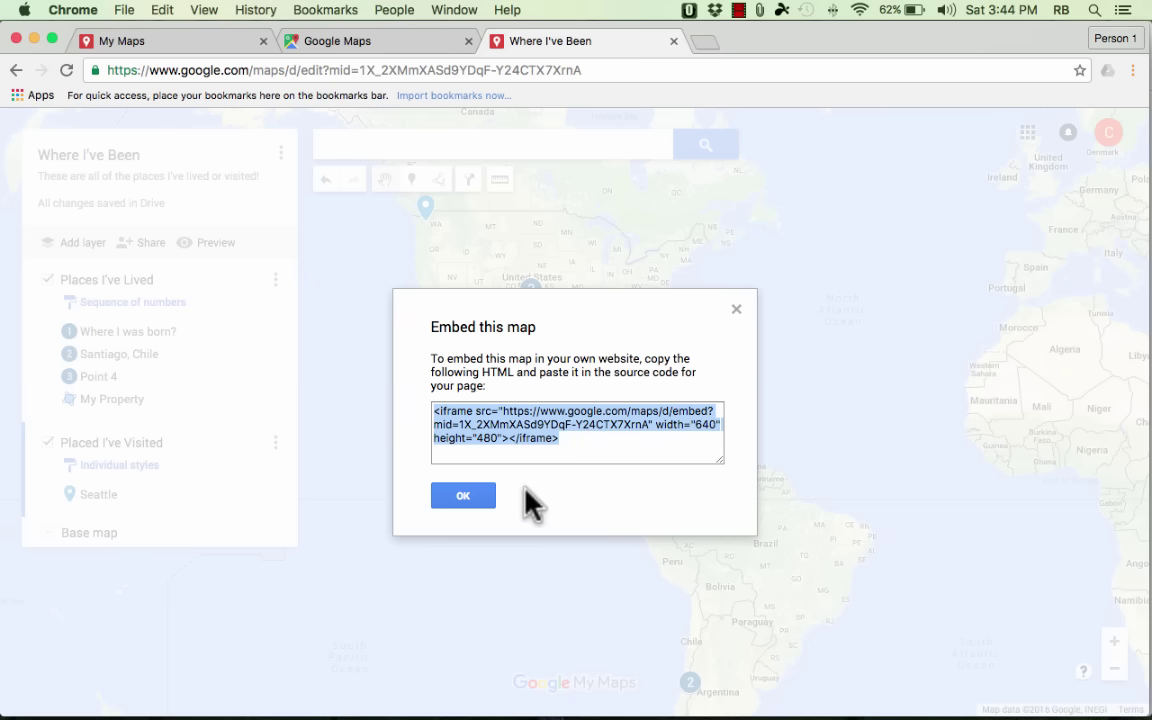
{"action": "left_click", "coordinate": [468, 499]}
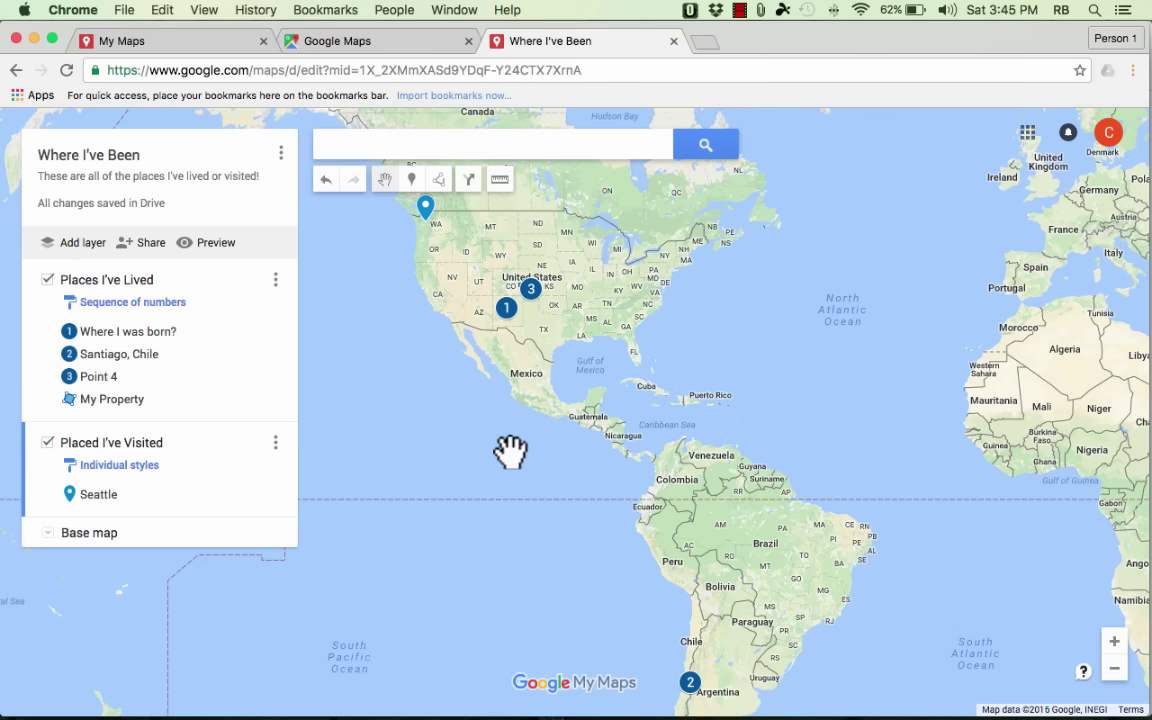